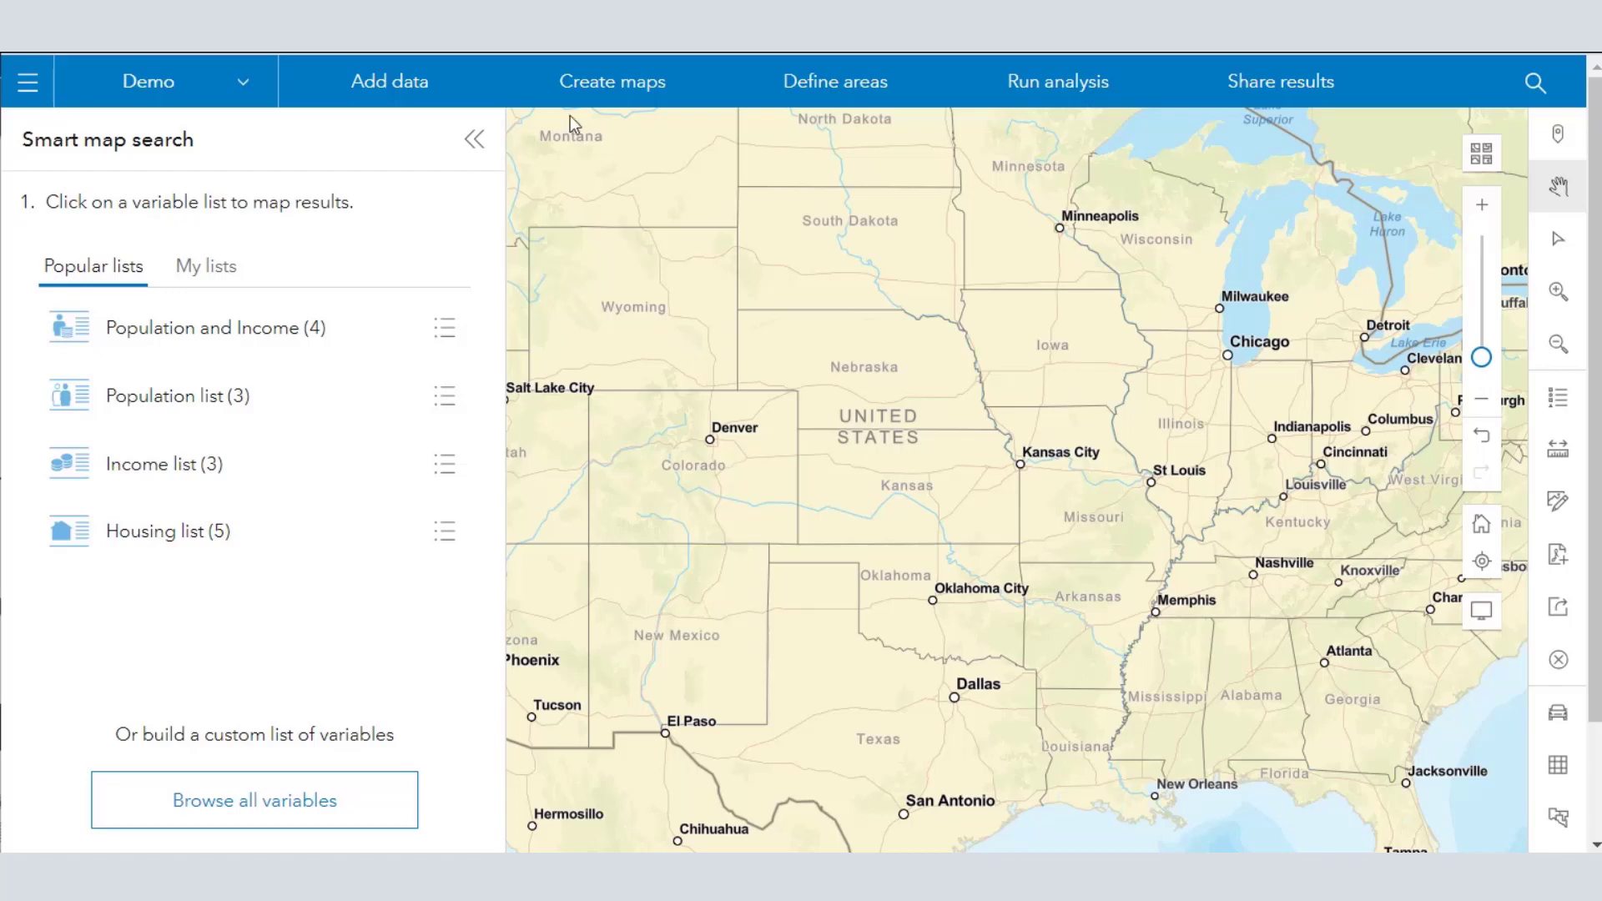
# Start a smart map search, browse all variables, and filter the results with the keyword "c-store"
pyautogui.click(611, 83)
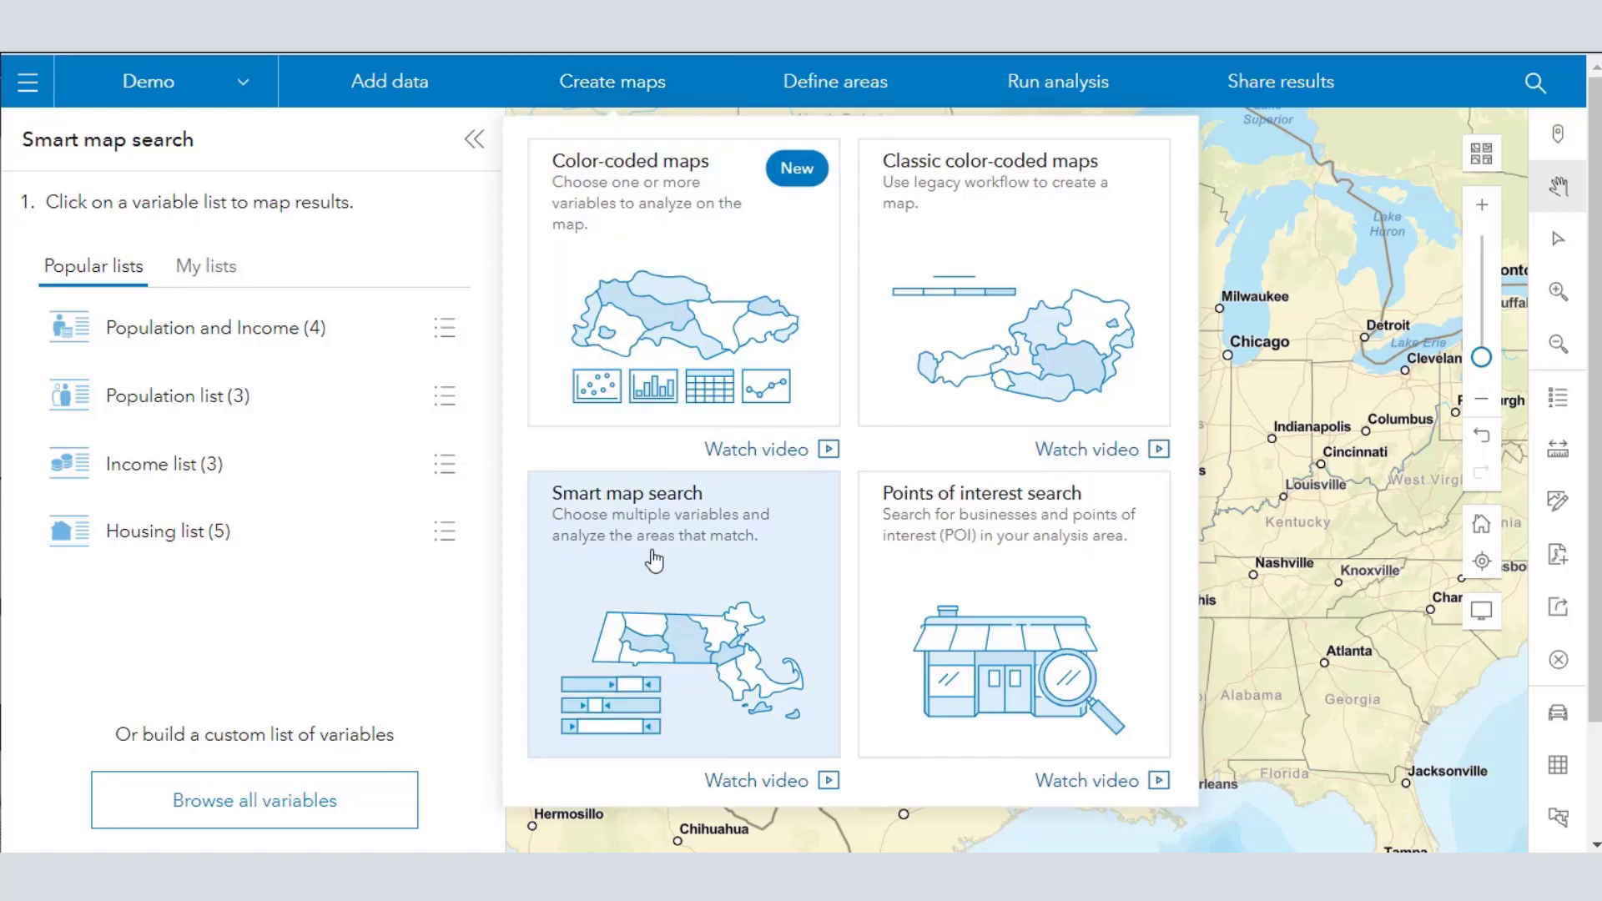
pyautogui.click(654, 561)
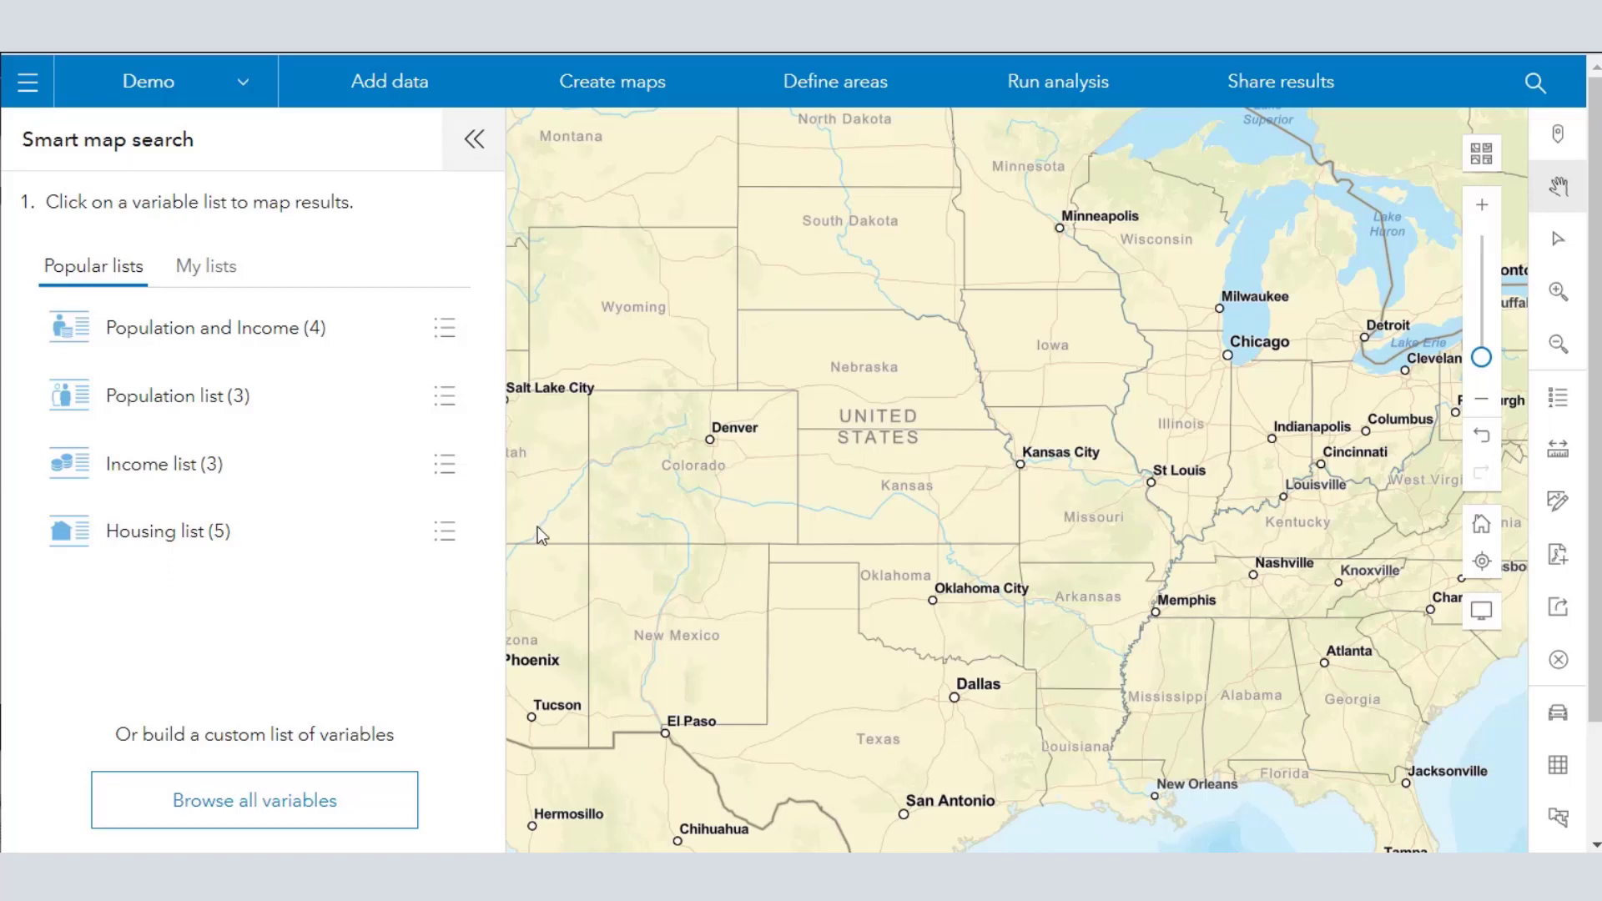
pyautogui.click(243, 806)
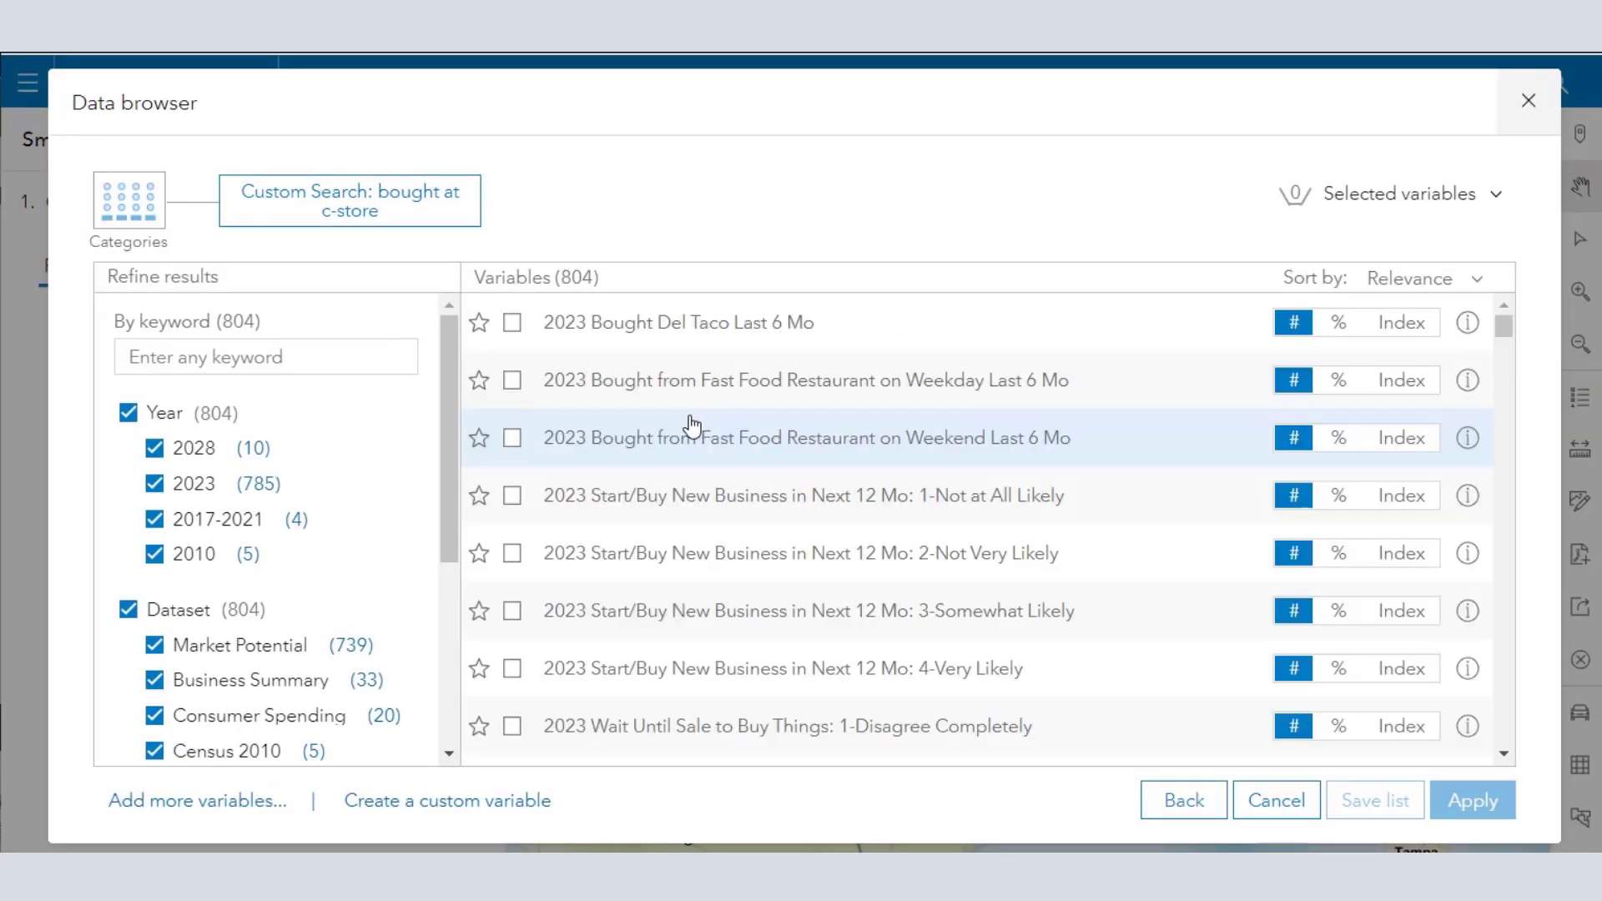
pyautogui.click(264, 356)
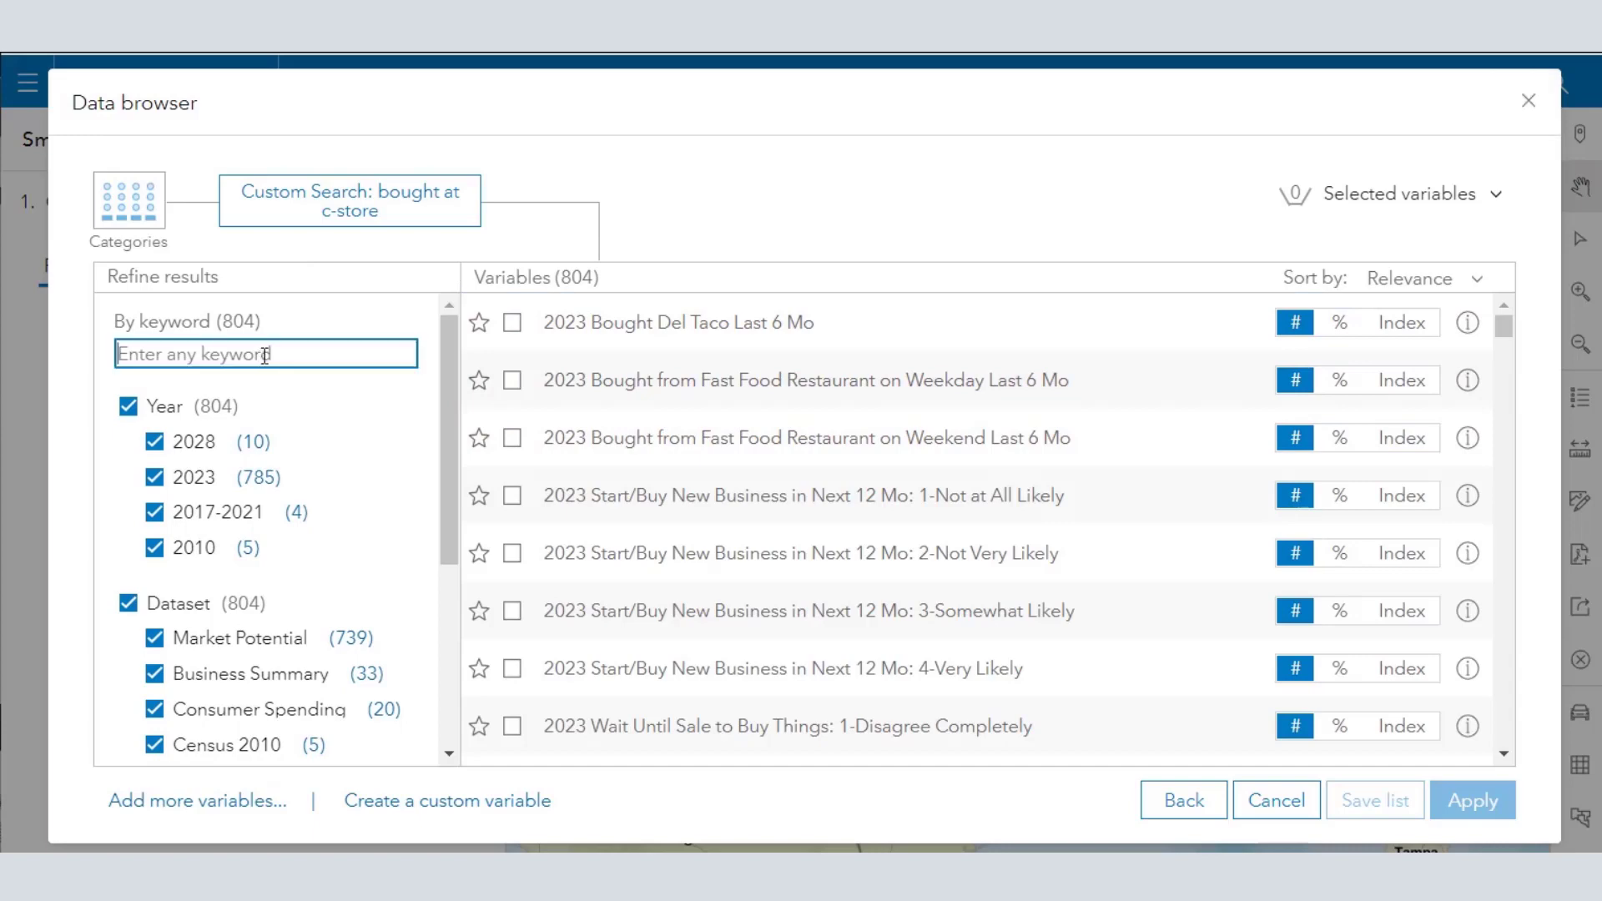
pyautogui.write('c-stpore')
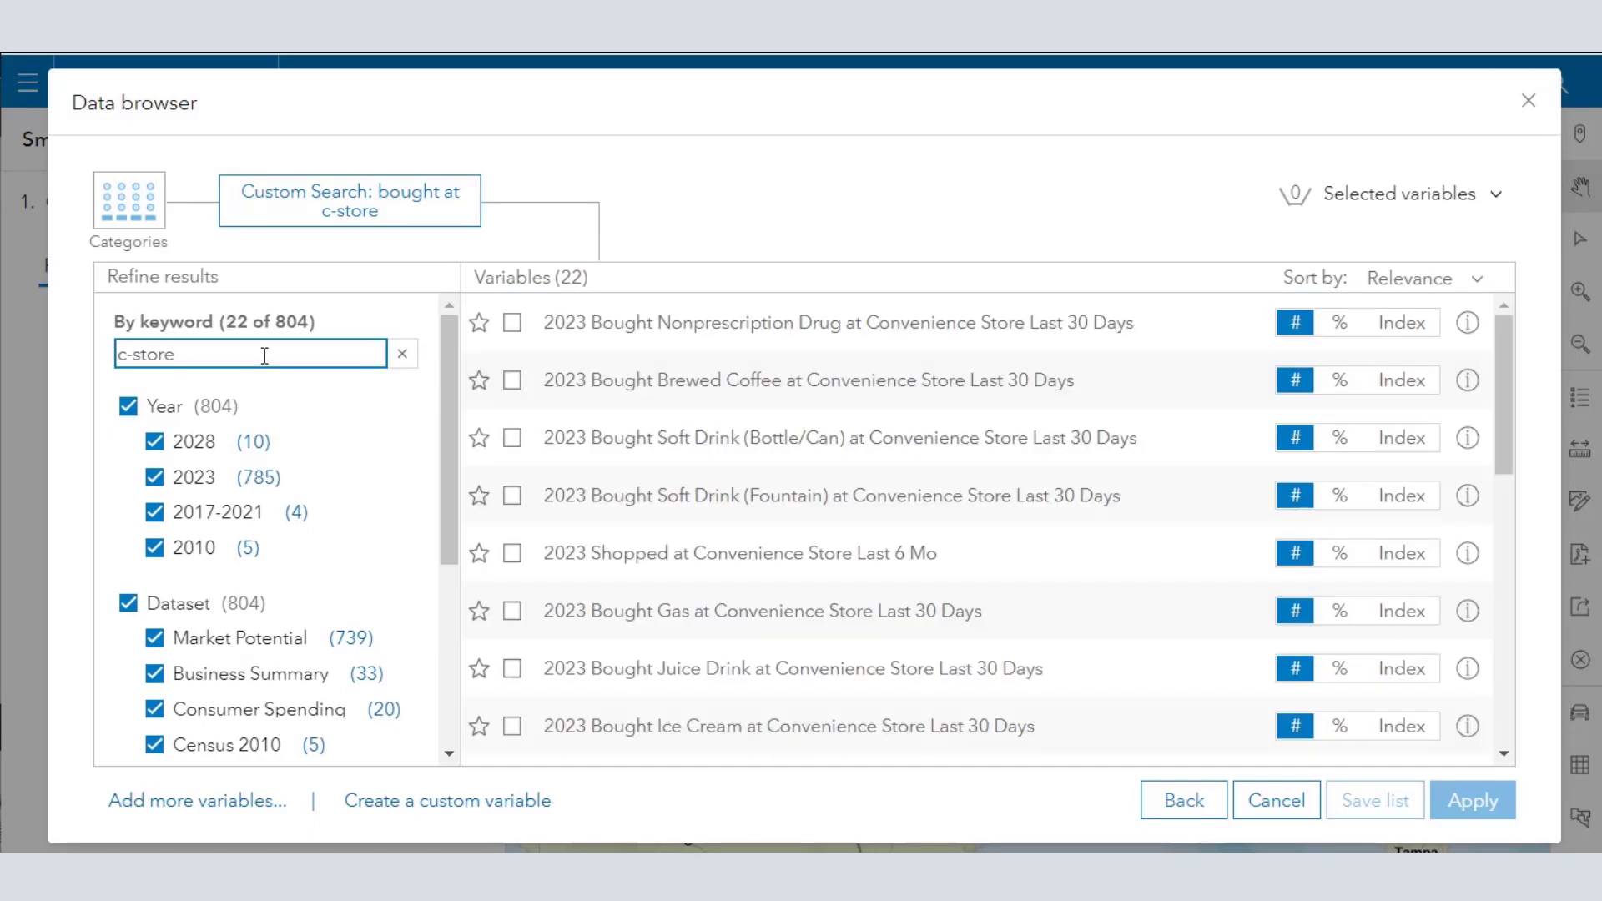
# Select the 2023 Bought Brewed Coffee and Bought Soft Drink (Fountain) at Convenience Store variables, both as Index
pyautogui.click(1399, 381)
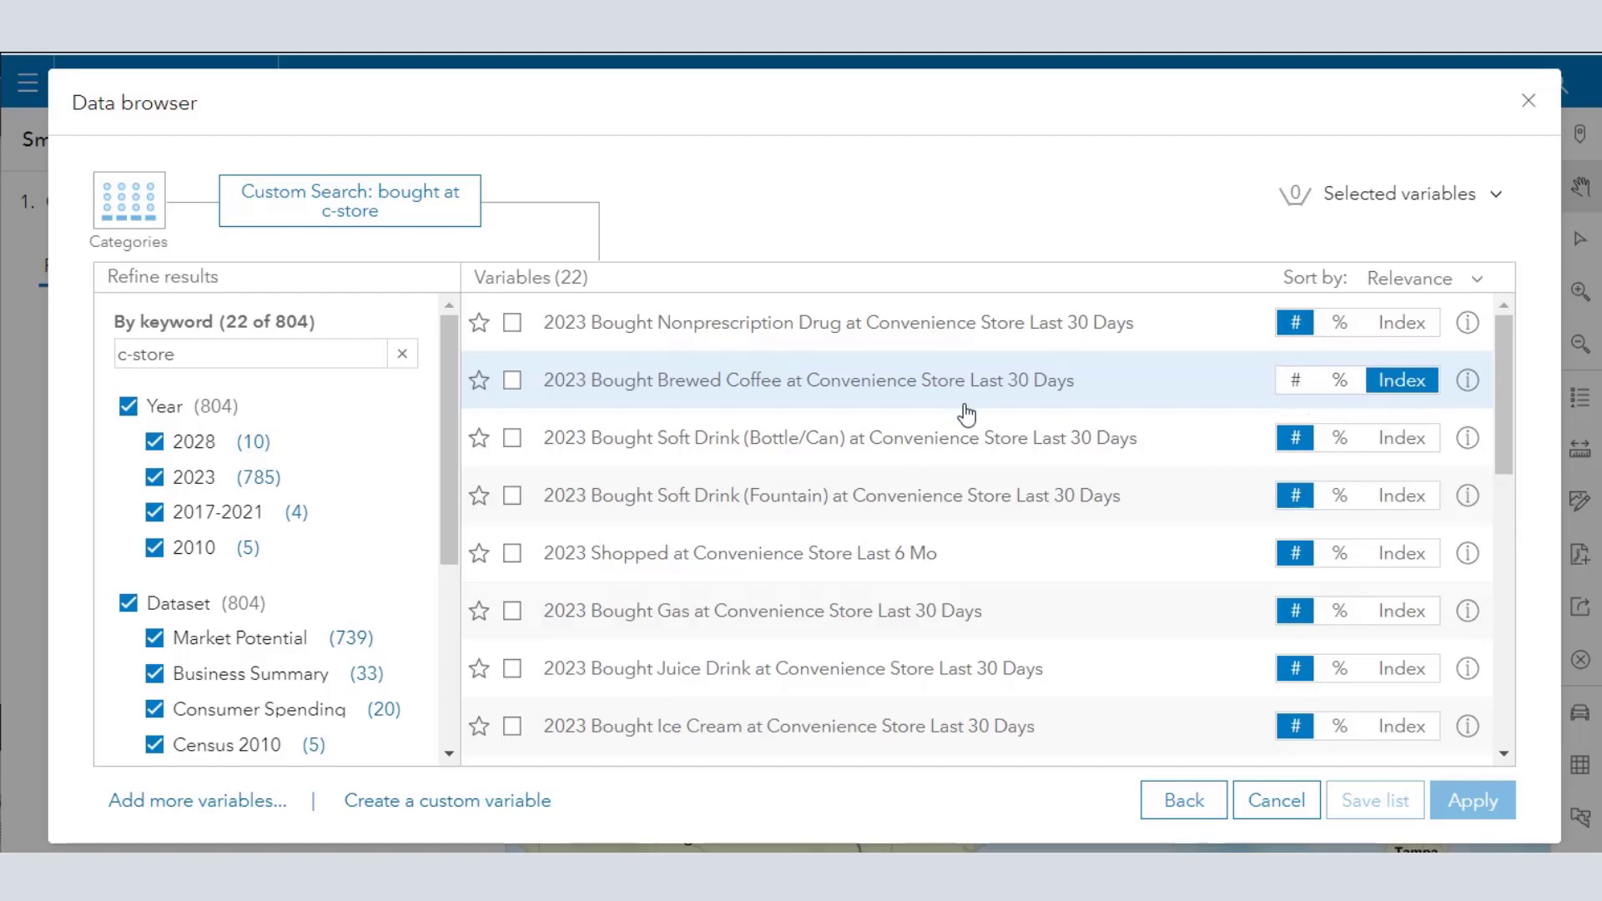
pyautogui.click(512, 382)
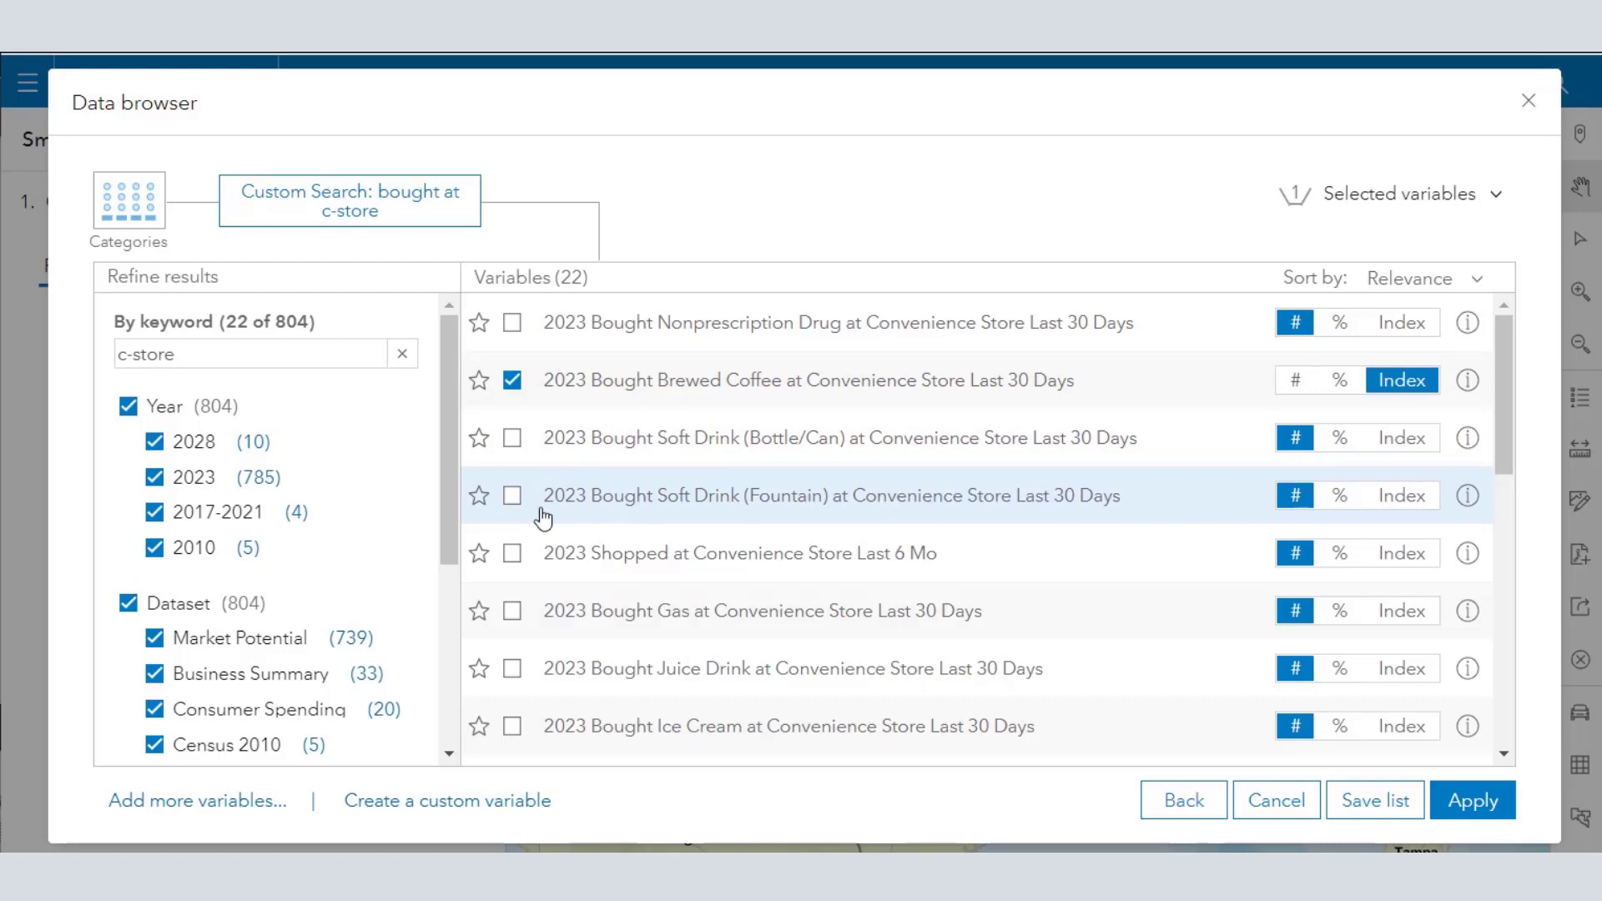
pyautogui.click(1401, 496)
pyautogui.click(613, 501)
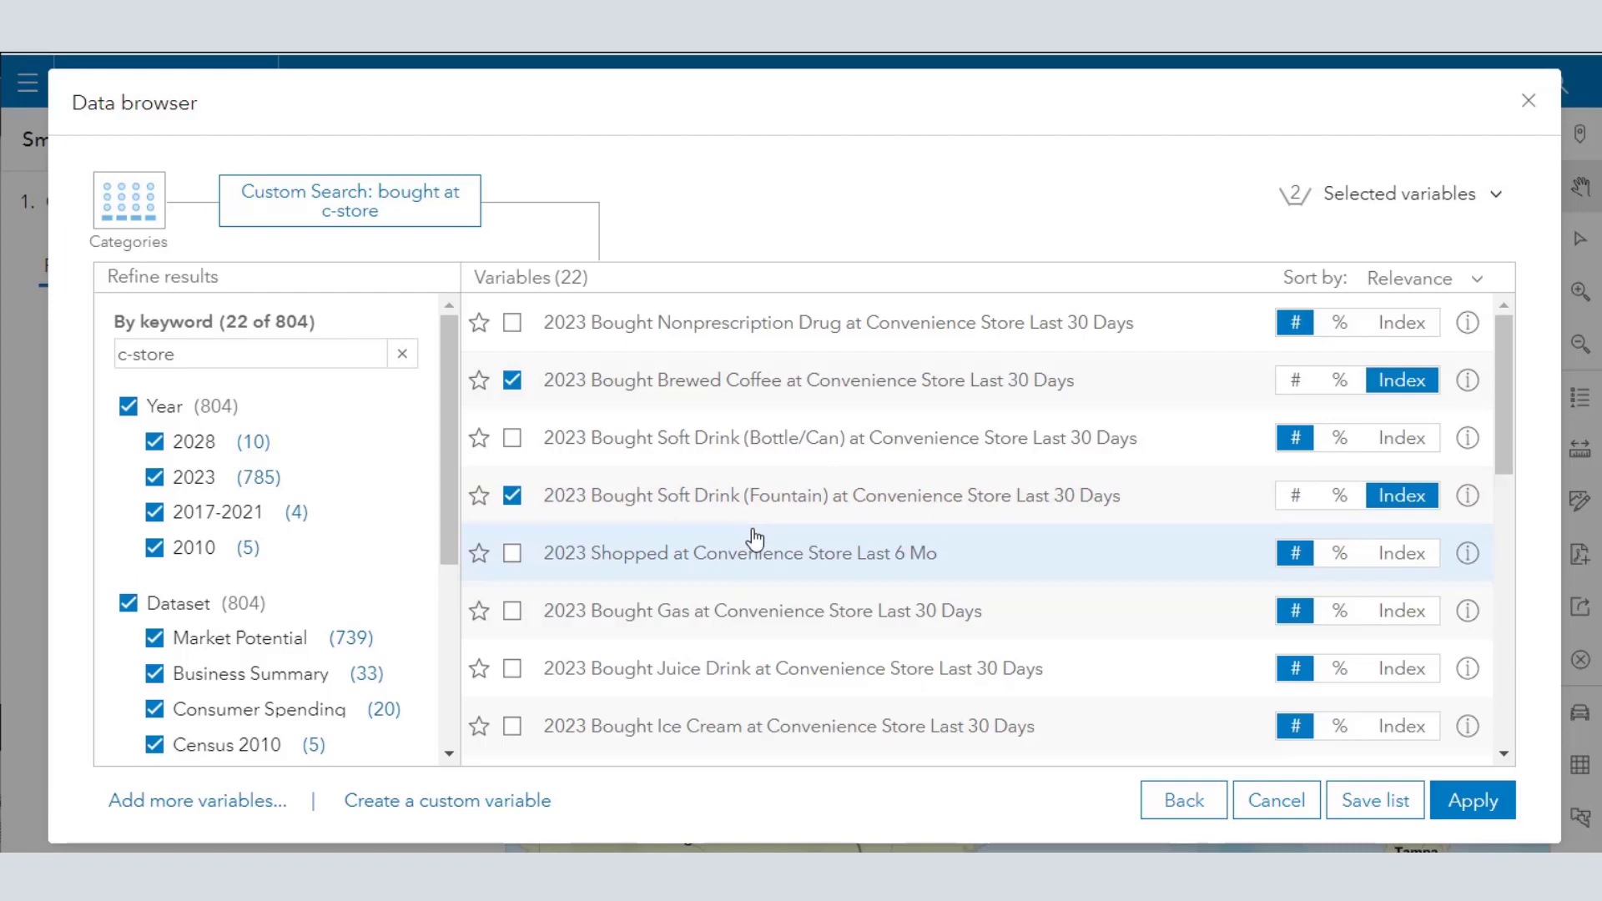
# Look through the full list of convenience store variables for other relevant purchases
pyautogui.scroll(-5, 755, 540)
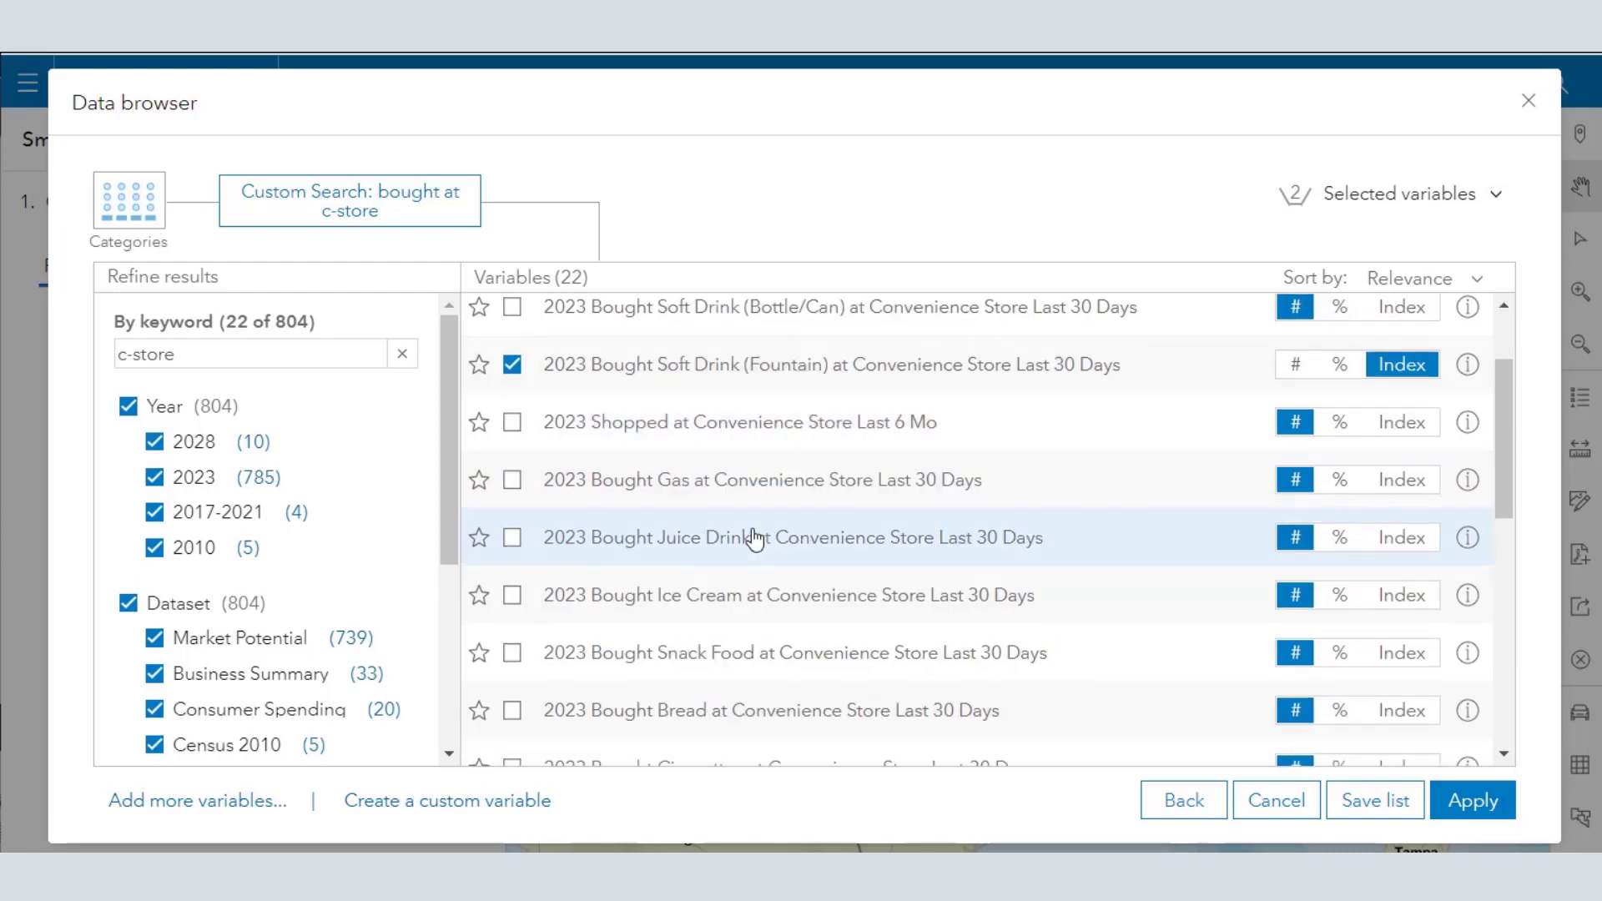
pyautogui.scroll(-5, 755, 540)
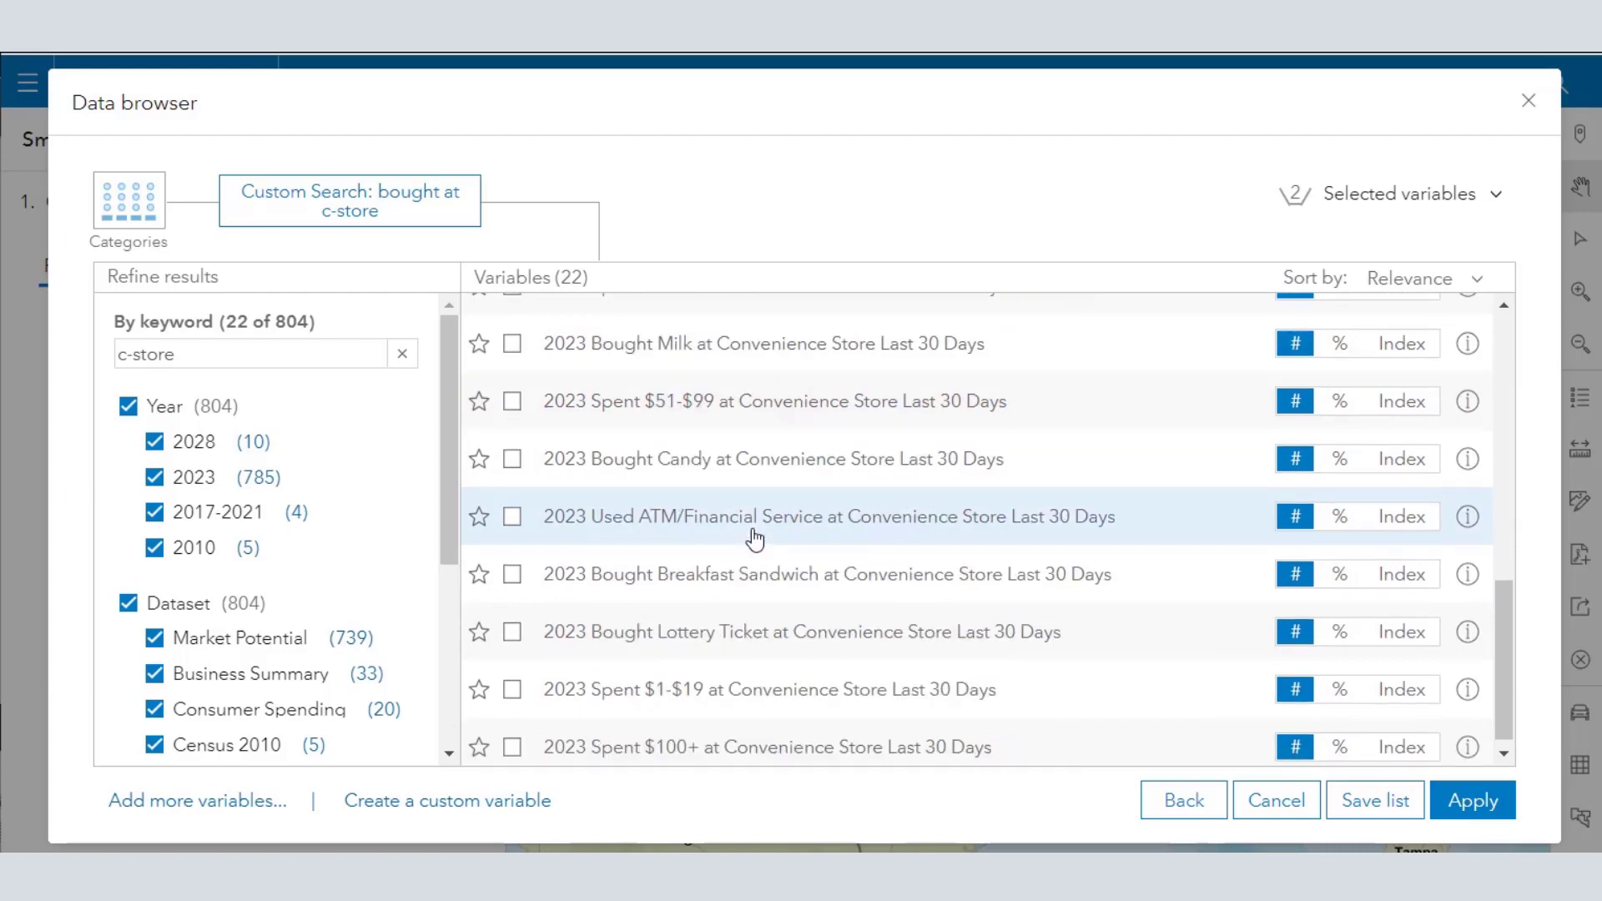
pyautogui.scroll(-1, 755, 540)
pyautogui.scroll(10, 755, 540)
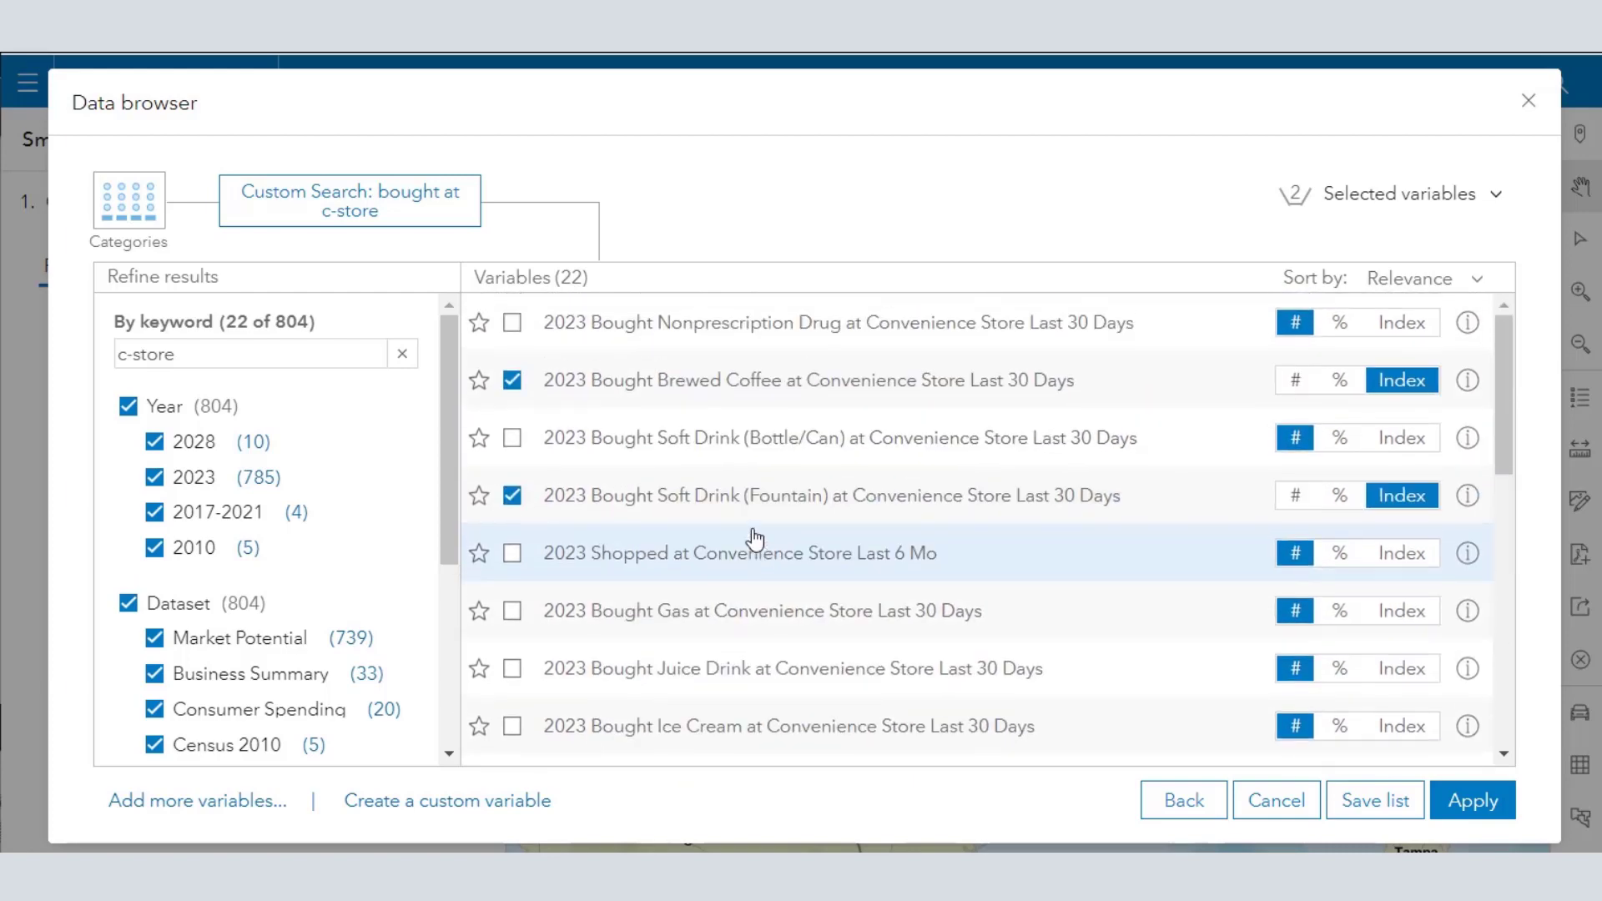
pyautogui.scroll(-5, 755, 540)
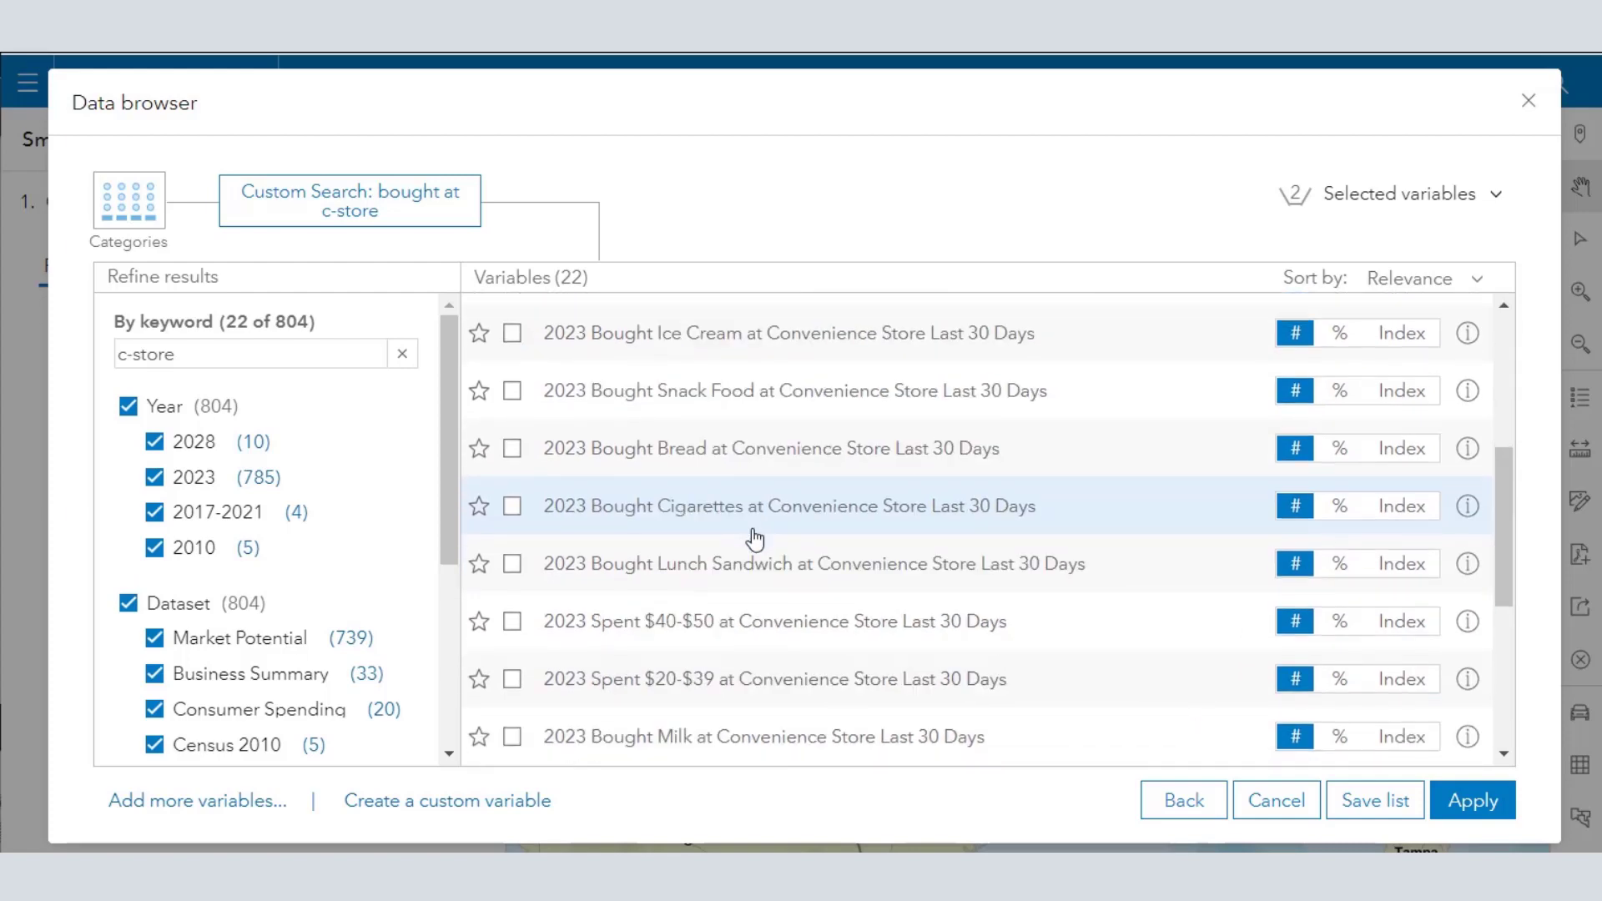
pyautogui.scroll(-5, 755, 540)
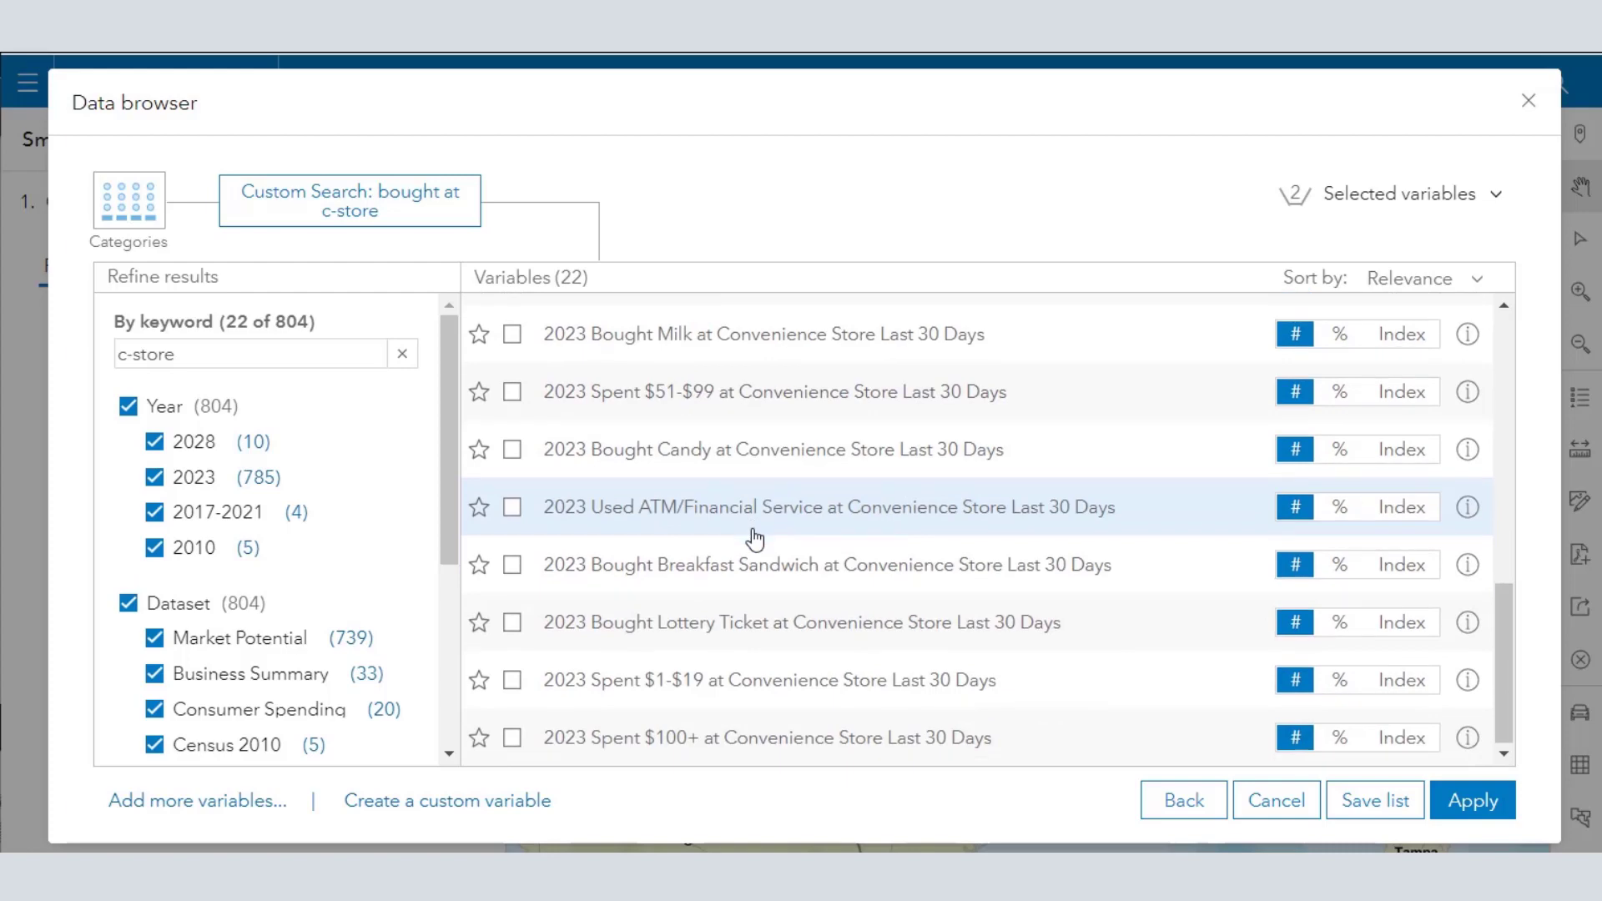
pyautogui.scroll(9, 755, 540)
pyautogui.scroll(2, 755, 540)
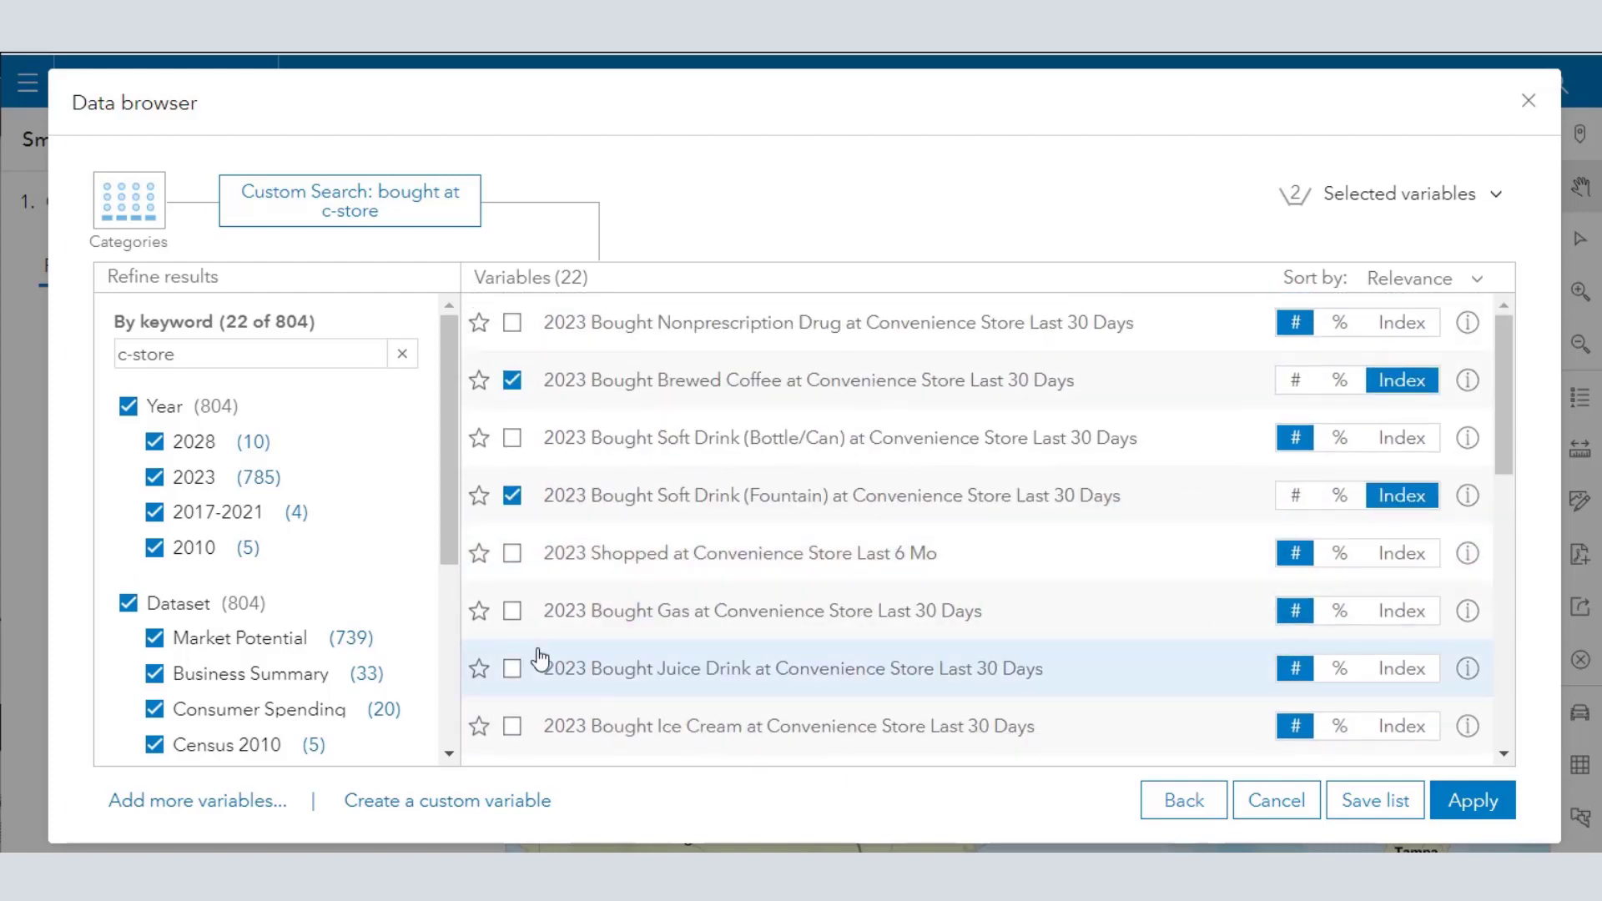
# Select the 2023 Bought Gas at Convenience Store Last 30 Days variable as Index and check the rest of the list
pyautogui.click(1411, 612)
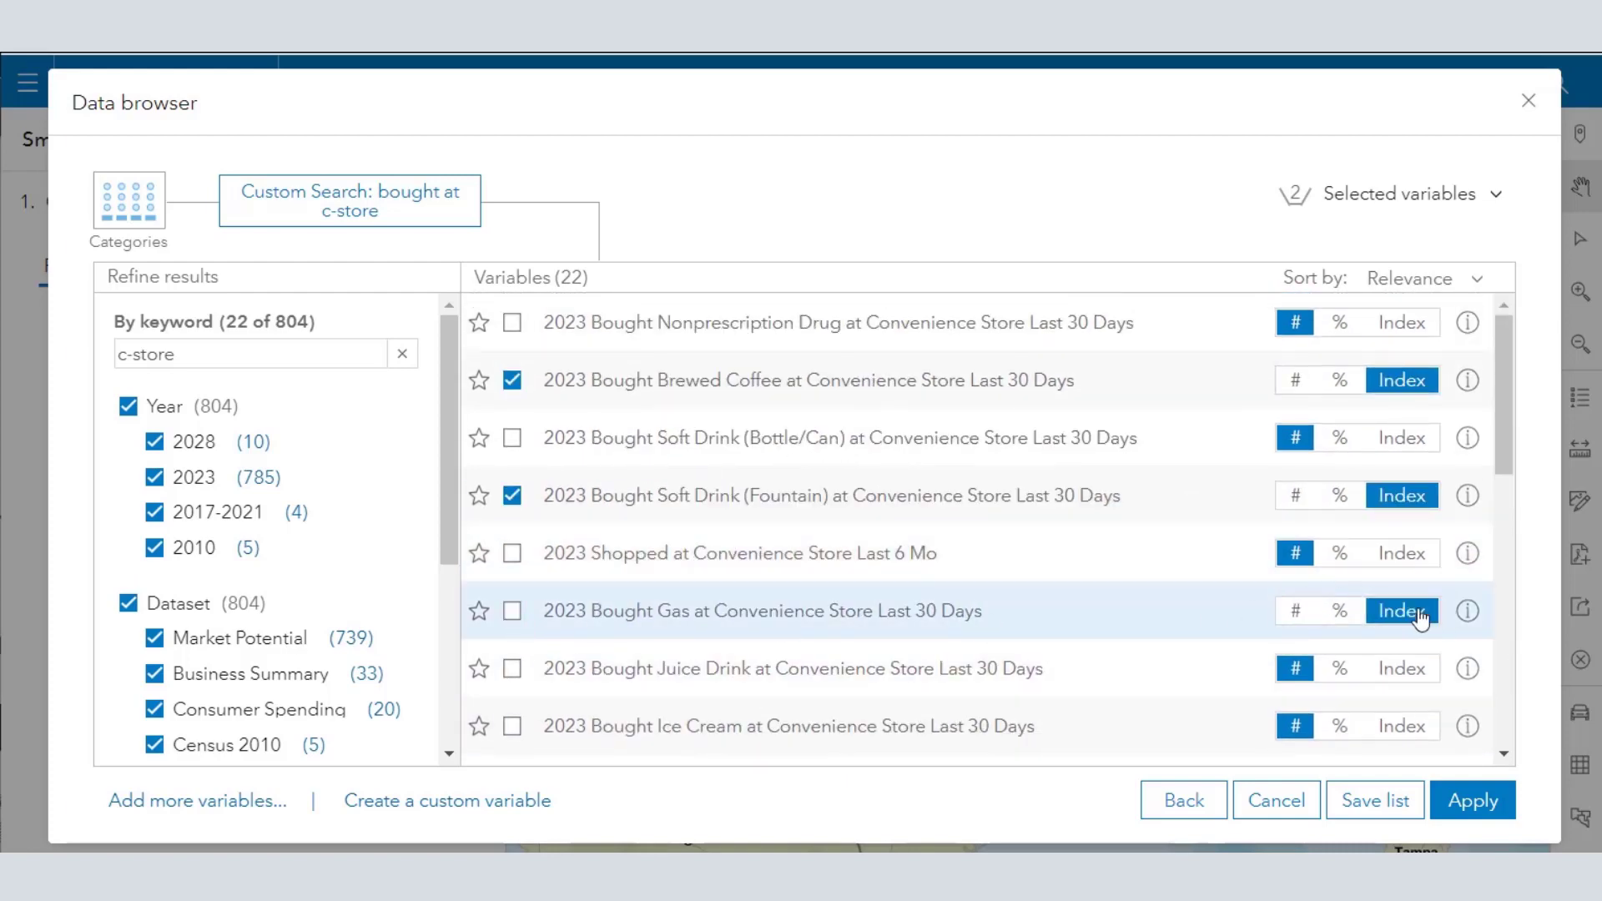
pyautogui.click(513, 611)
pyautogui.scroll(-4, 812, 626)
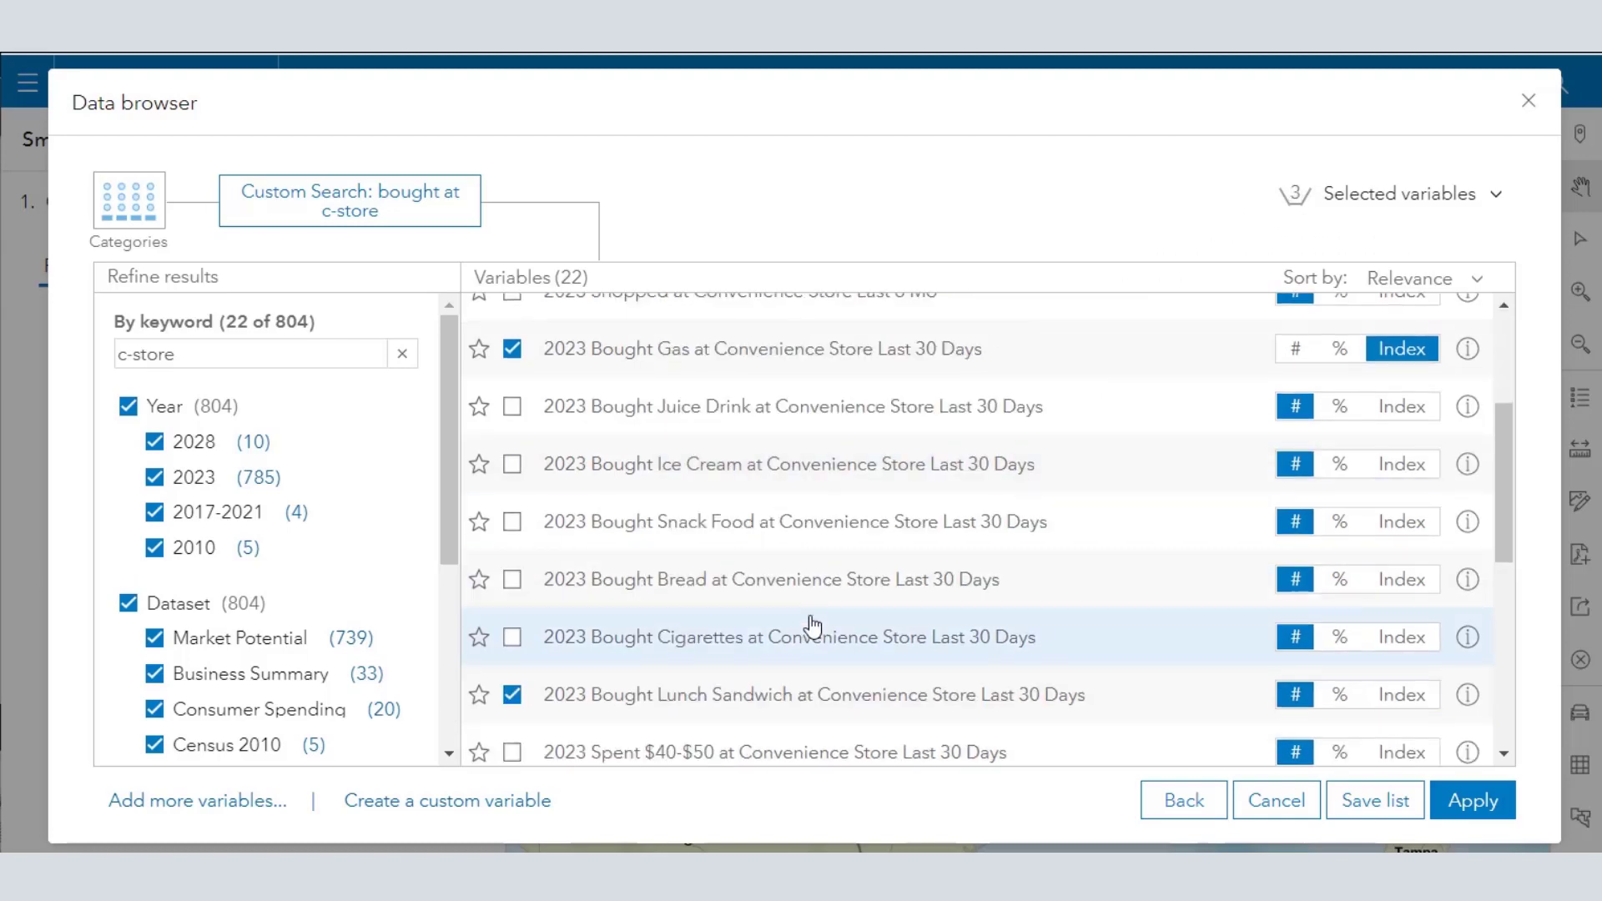
pyautogui.scroll(-6, 812, 626)
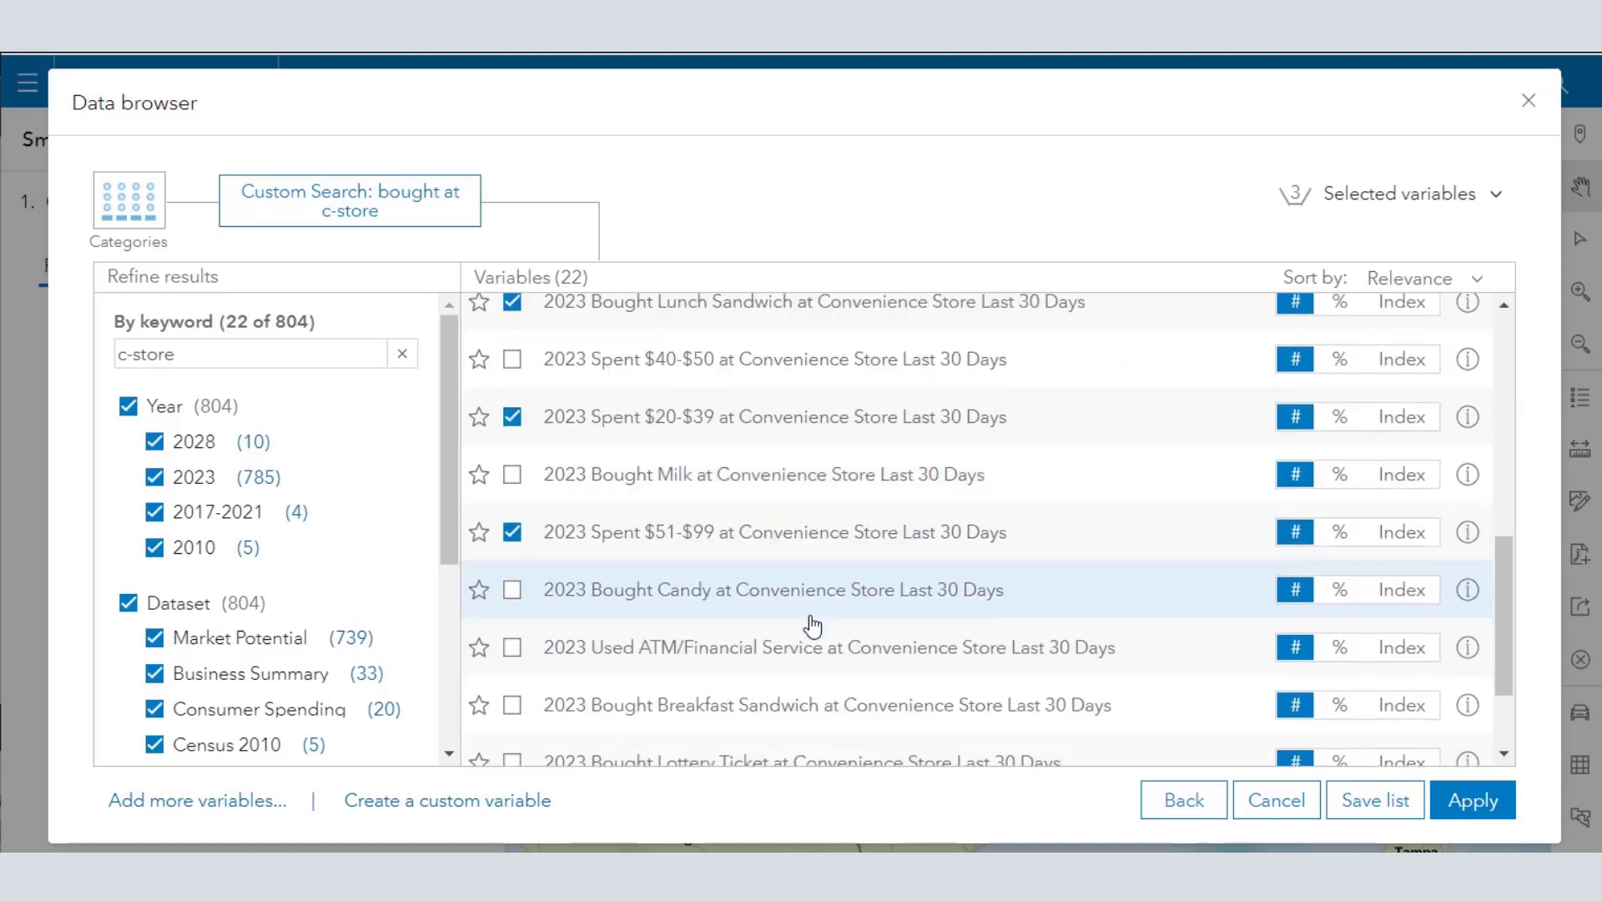
pyautogui.scroll(-2, 811, 628)
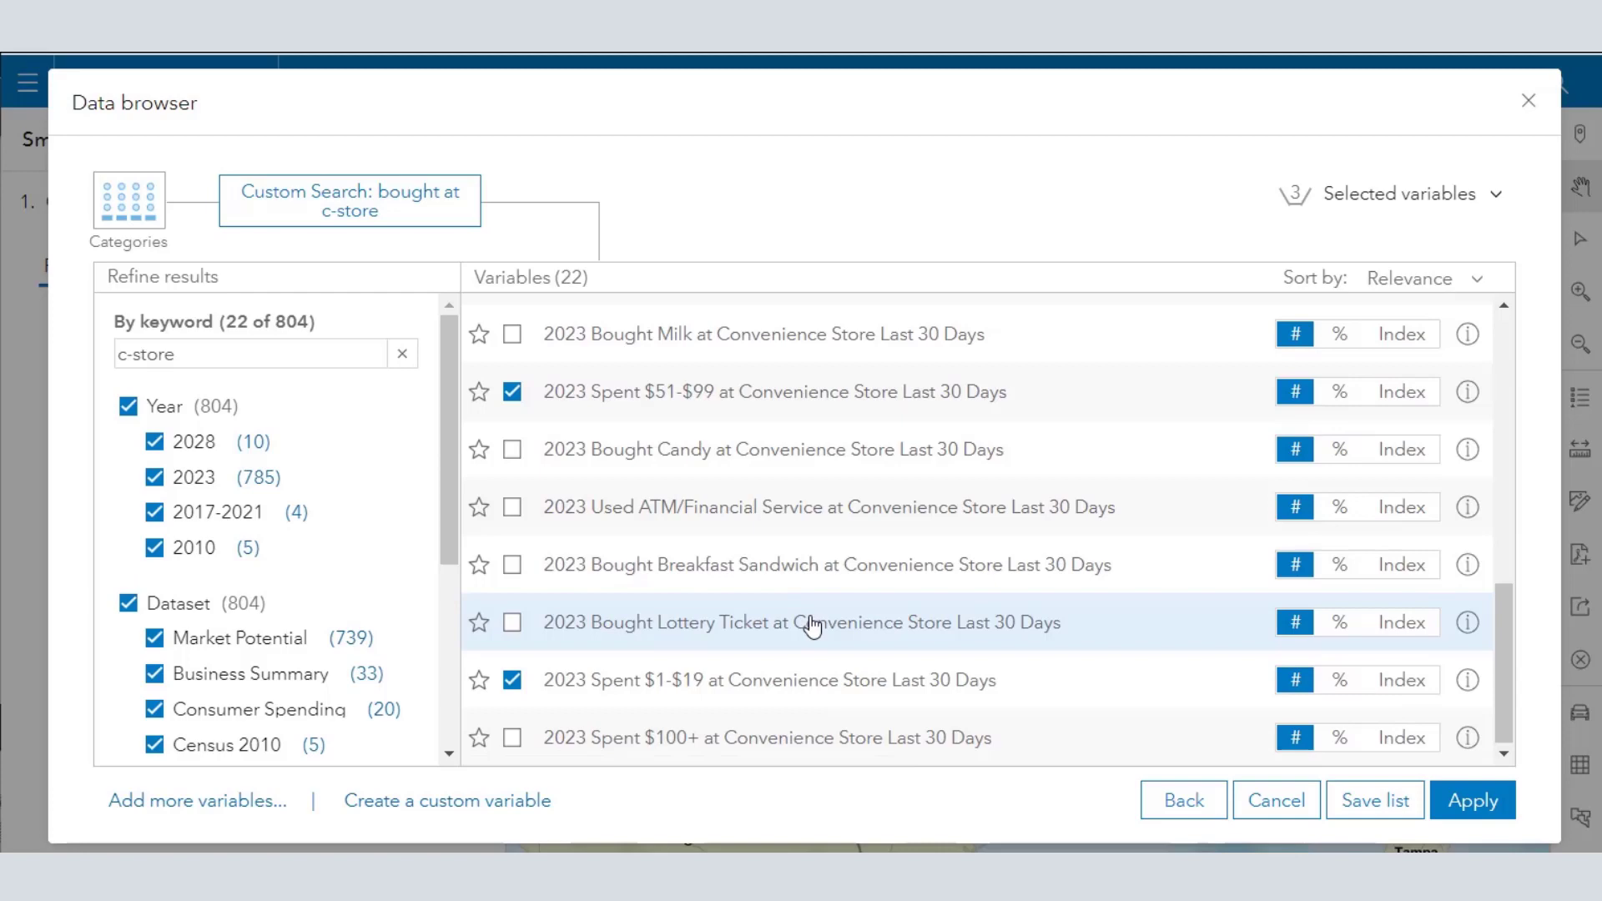
pyautogui.scroll(10, 811, 626)
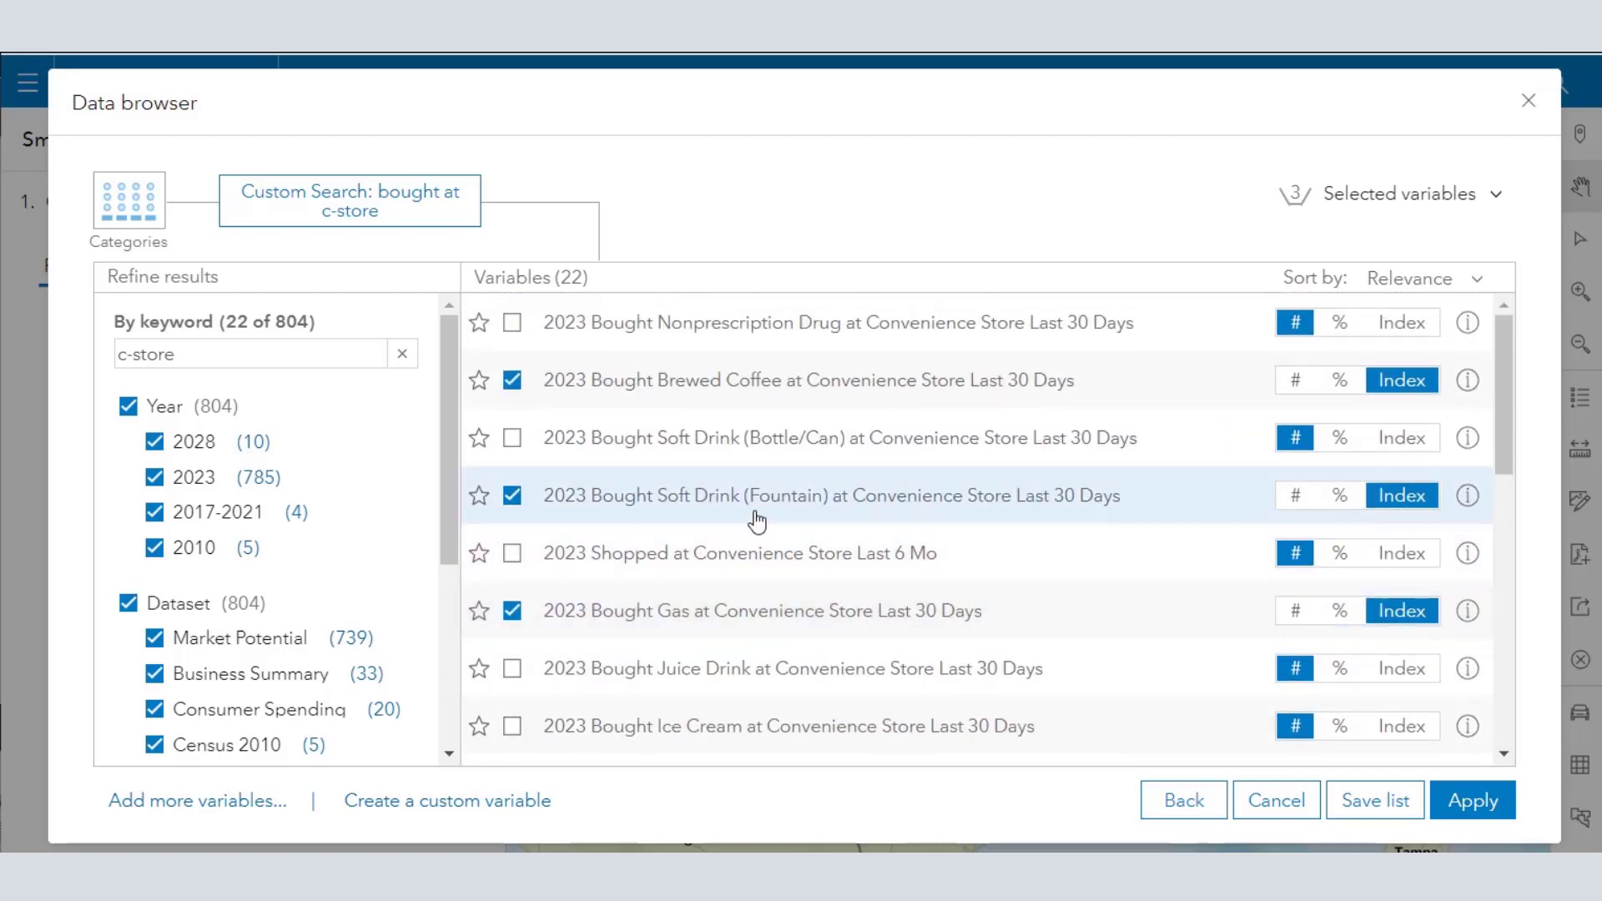
# Search all variables for "lottery" and select 2023 Bought Lottery Ticket at Convenience Store Last 30 Days as Index
pyautogui.click(137, 208)
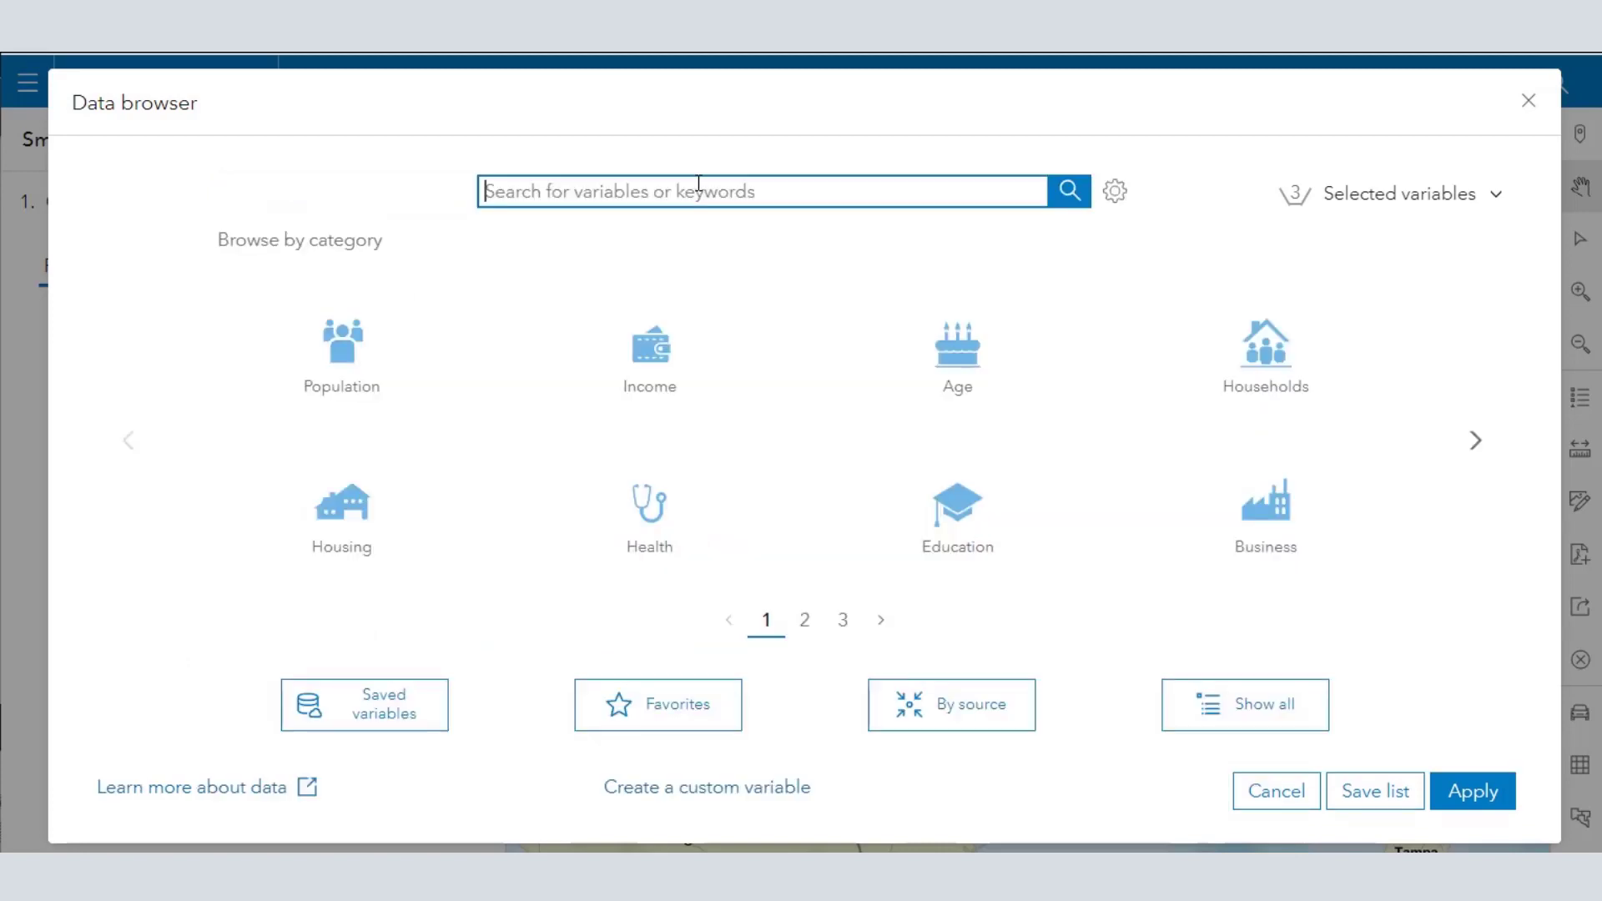
pyautogui.click(698, 183)
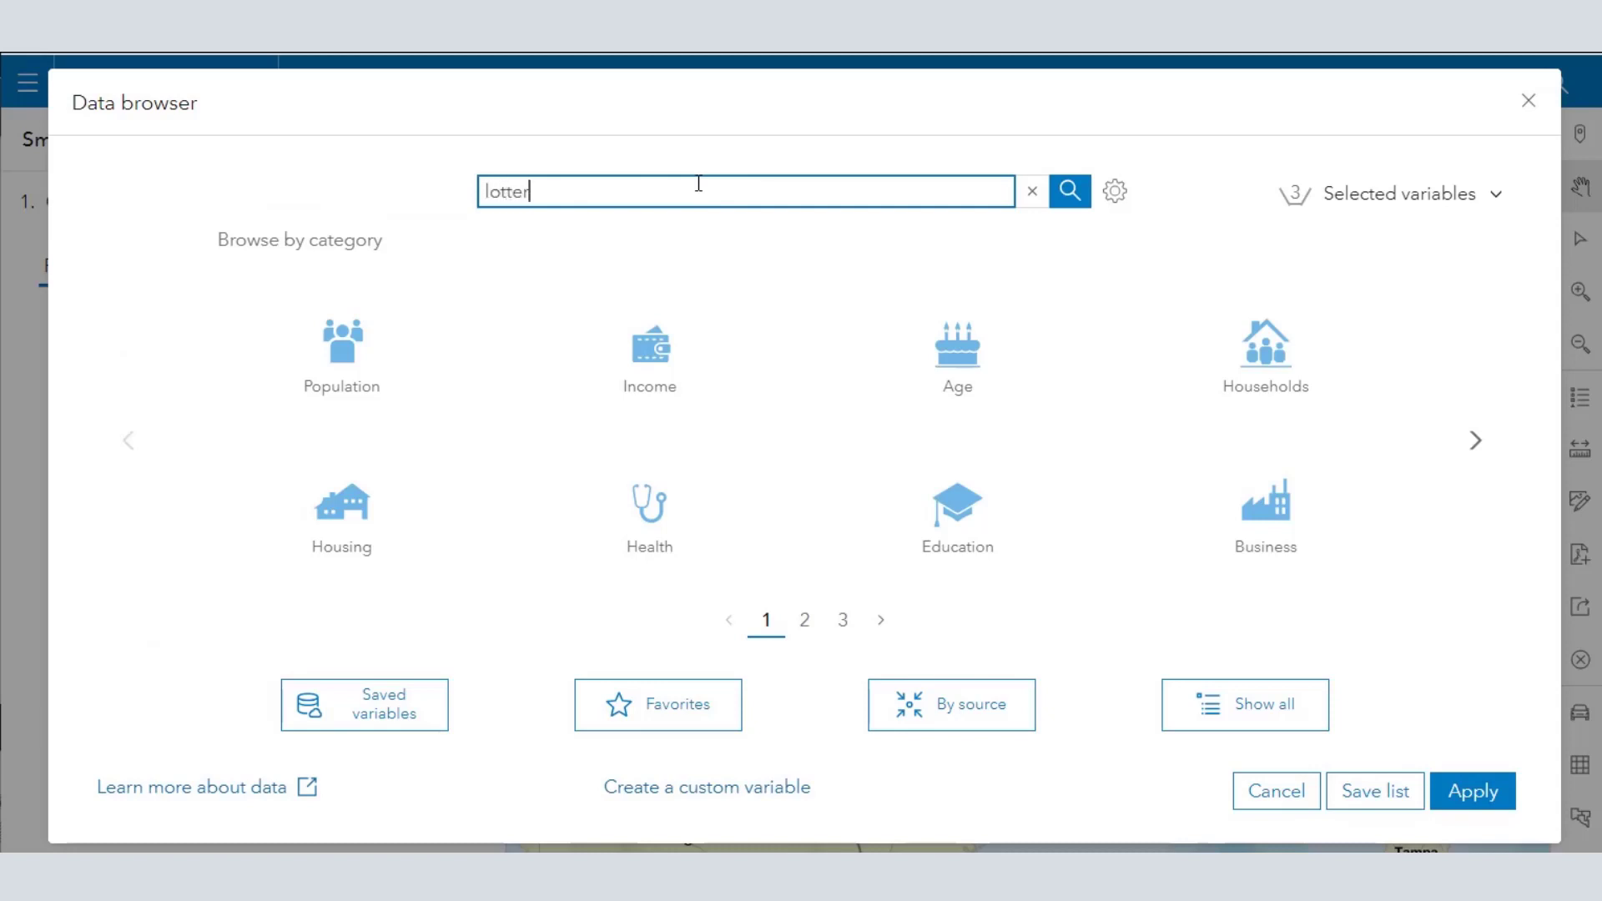
pyautogui.press('Return')
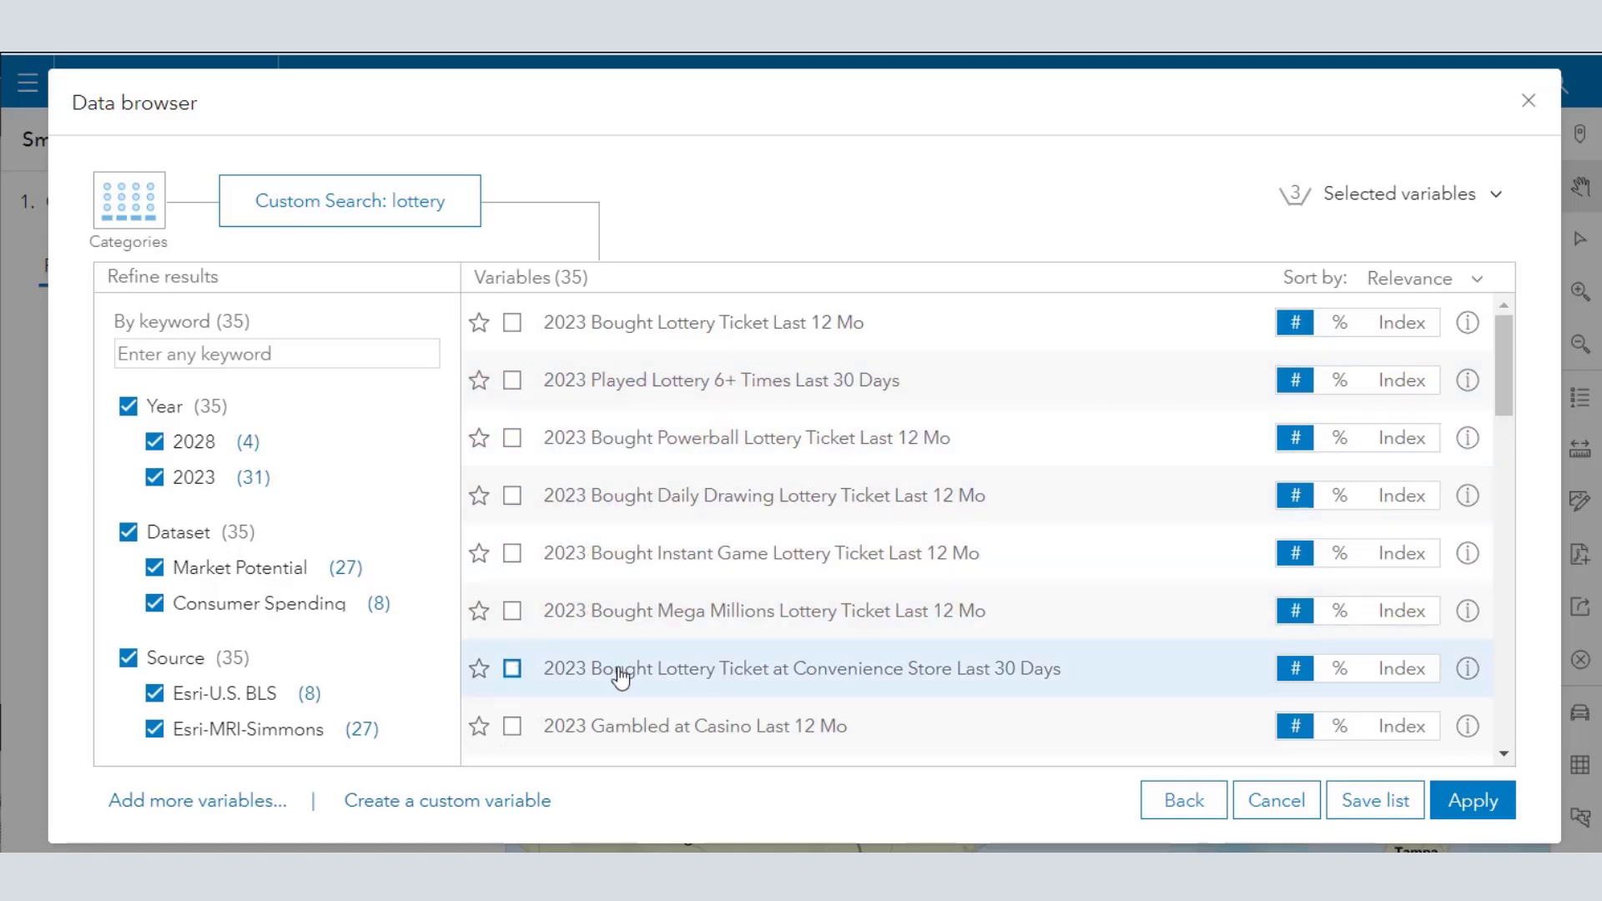
pyautogui.click(1402, 668)
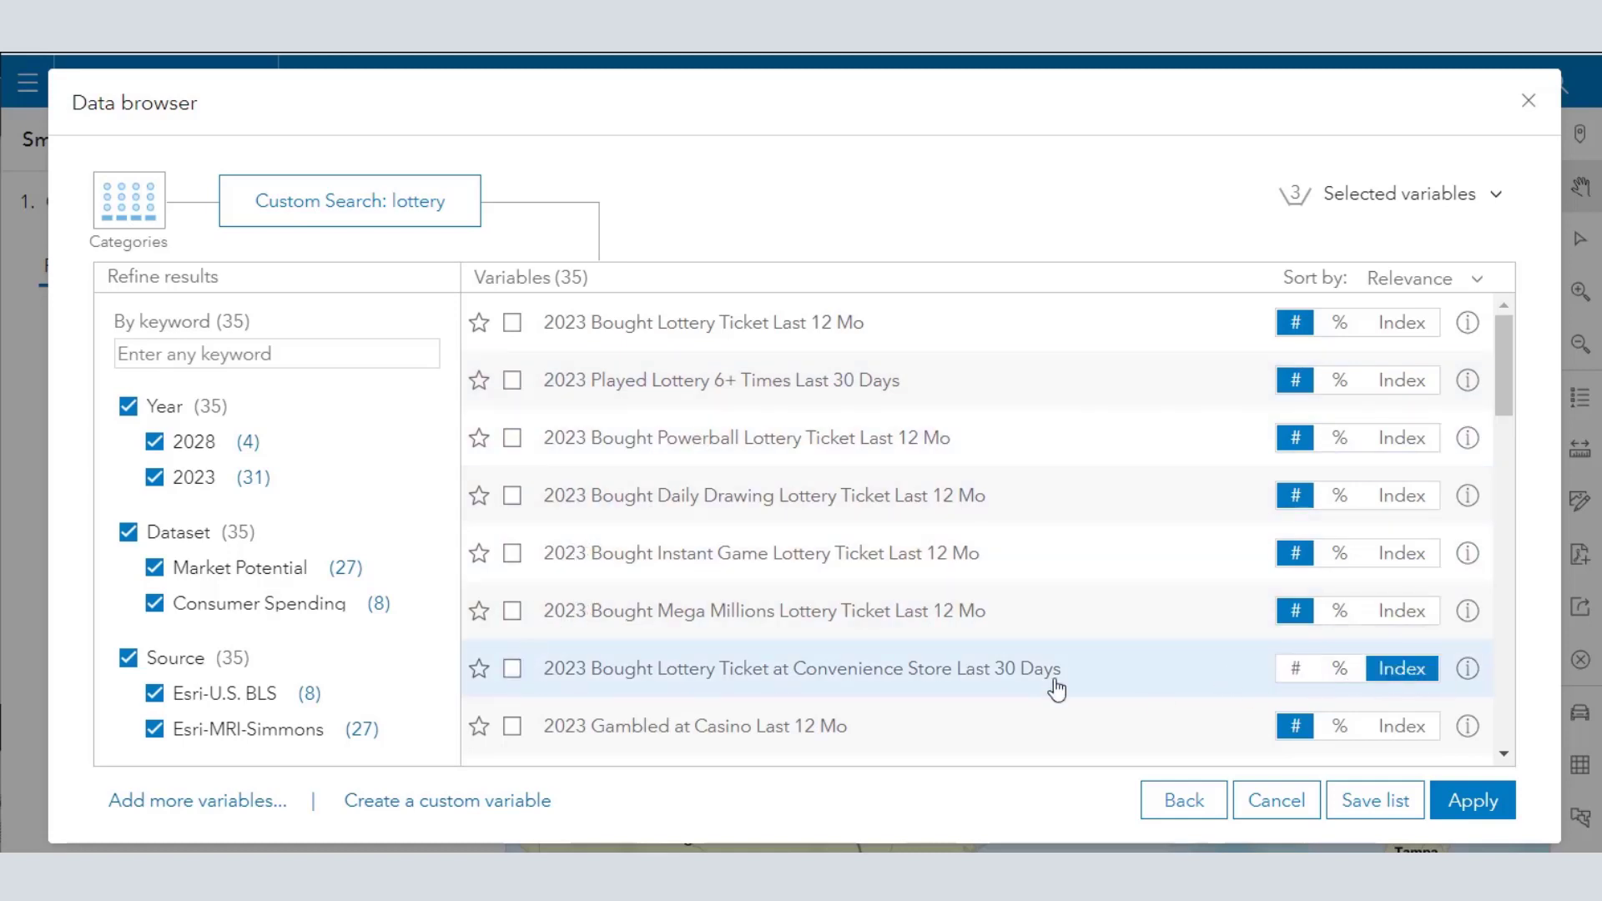
pyautogui.click(511, 670)
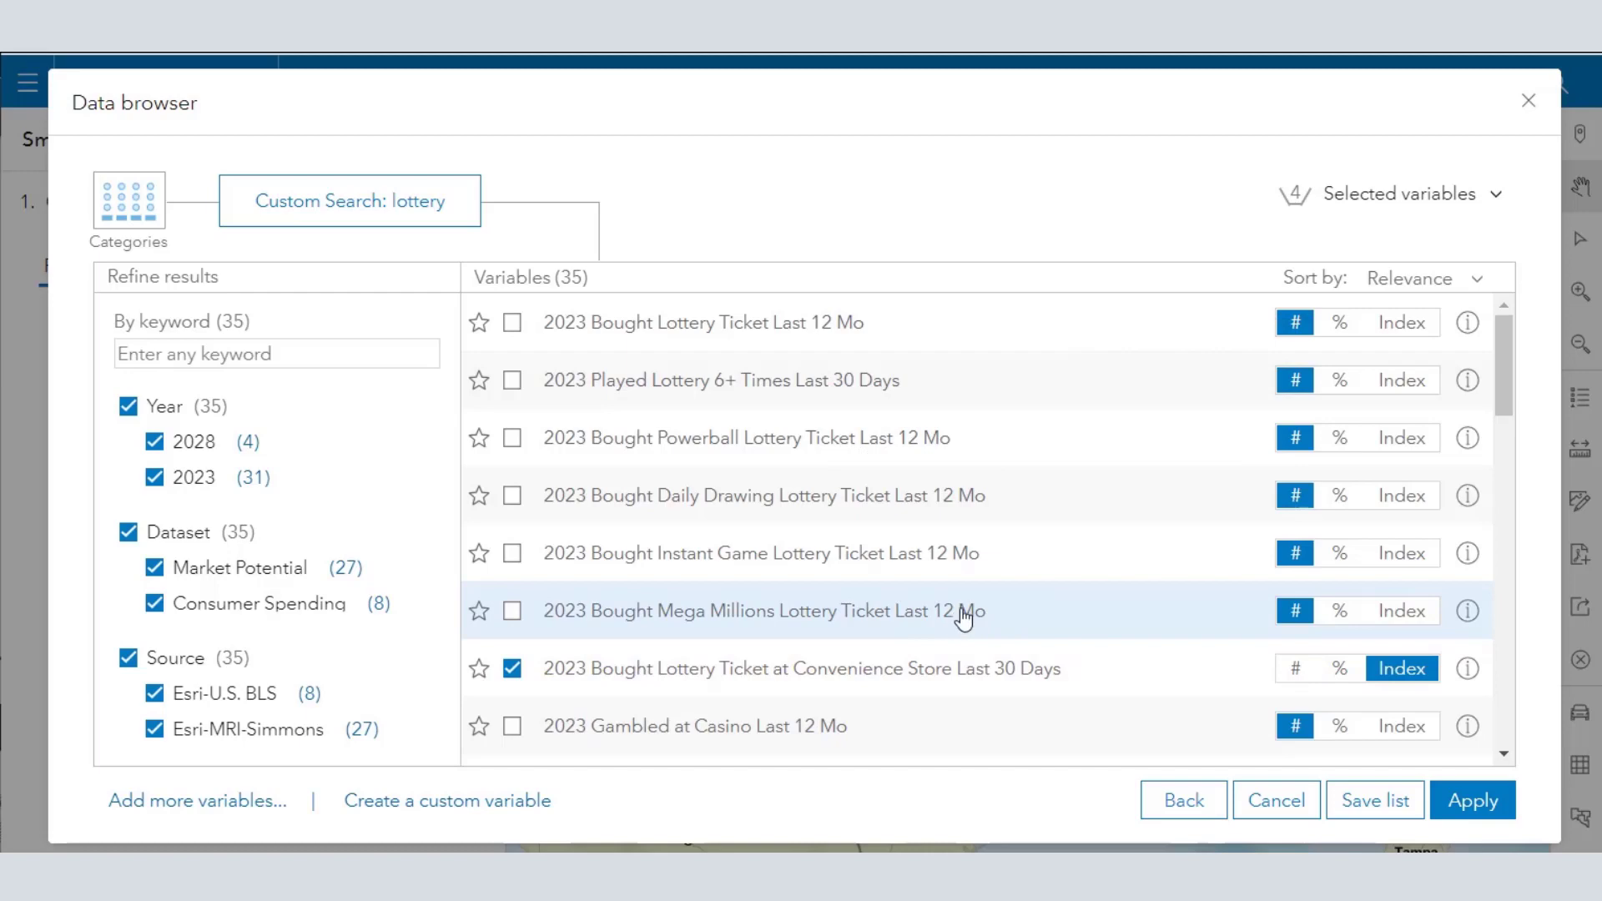
# Review the selected coffee, fountain drink, gas and lottery ticket variables and map them
pyautogui.click(1360, 207)
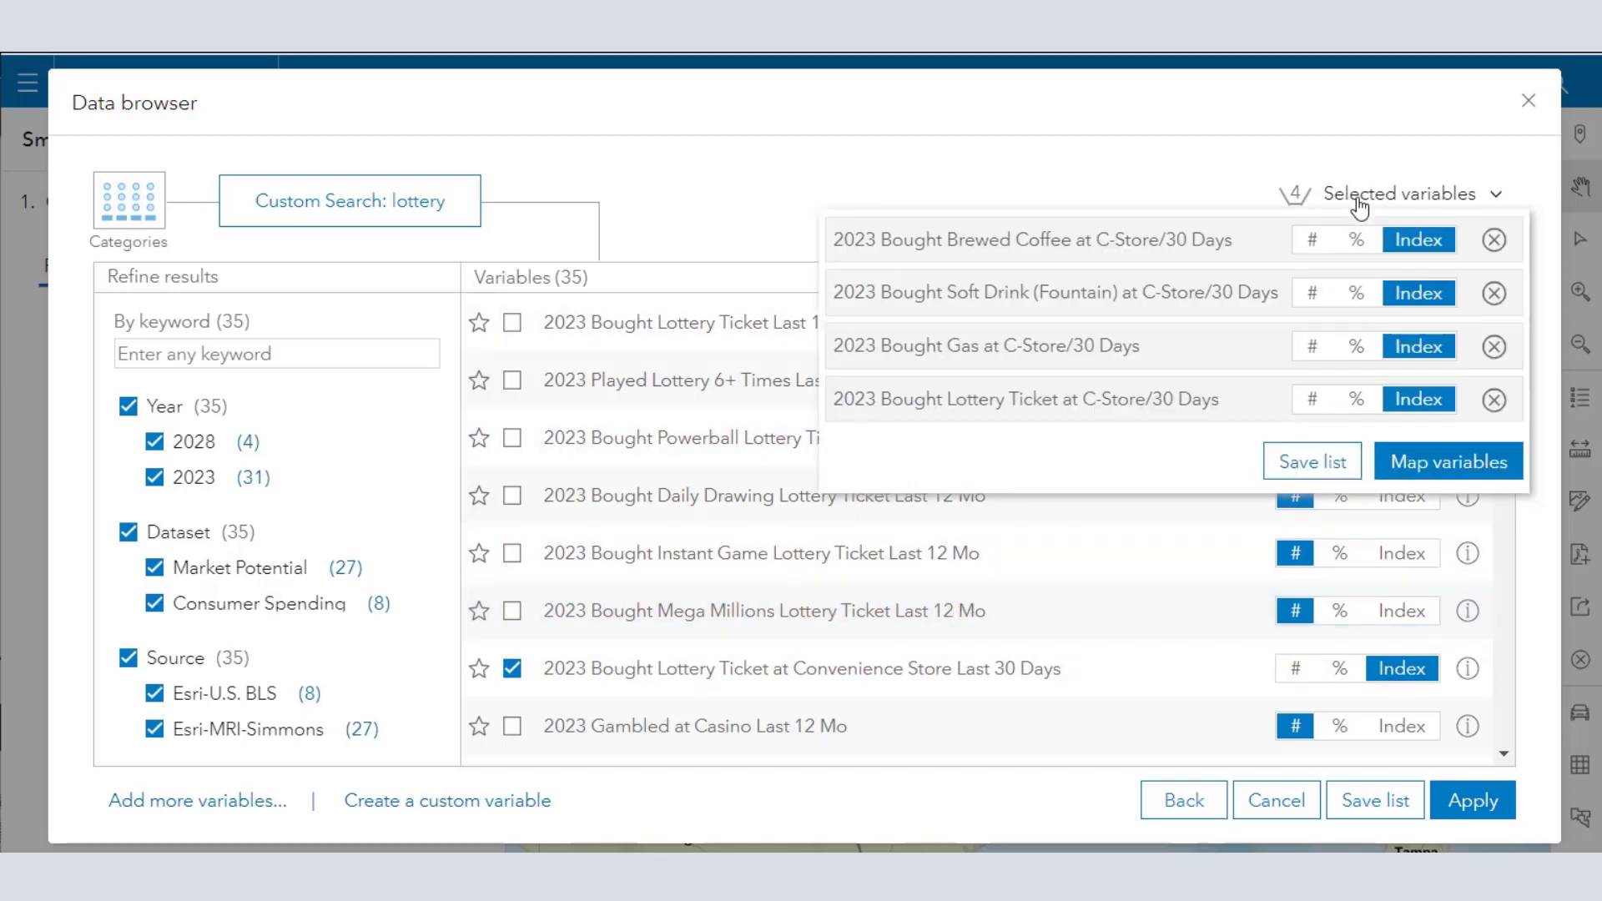
pyautogui.click(1431, 469)
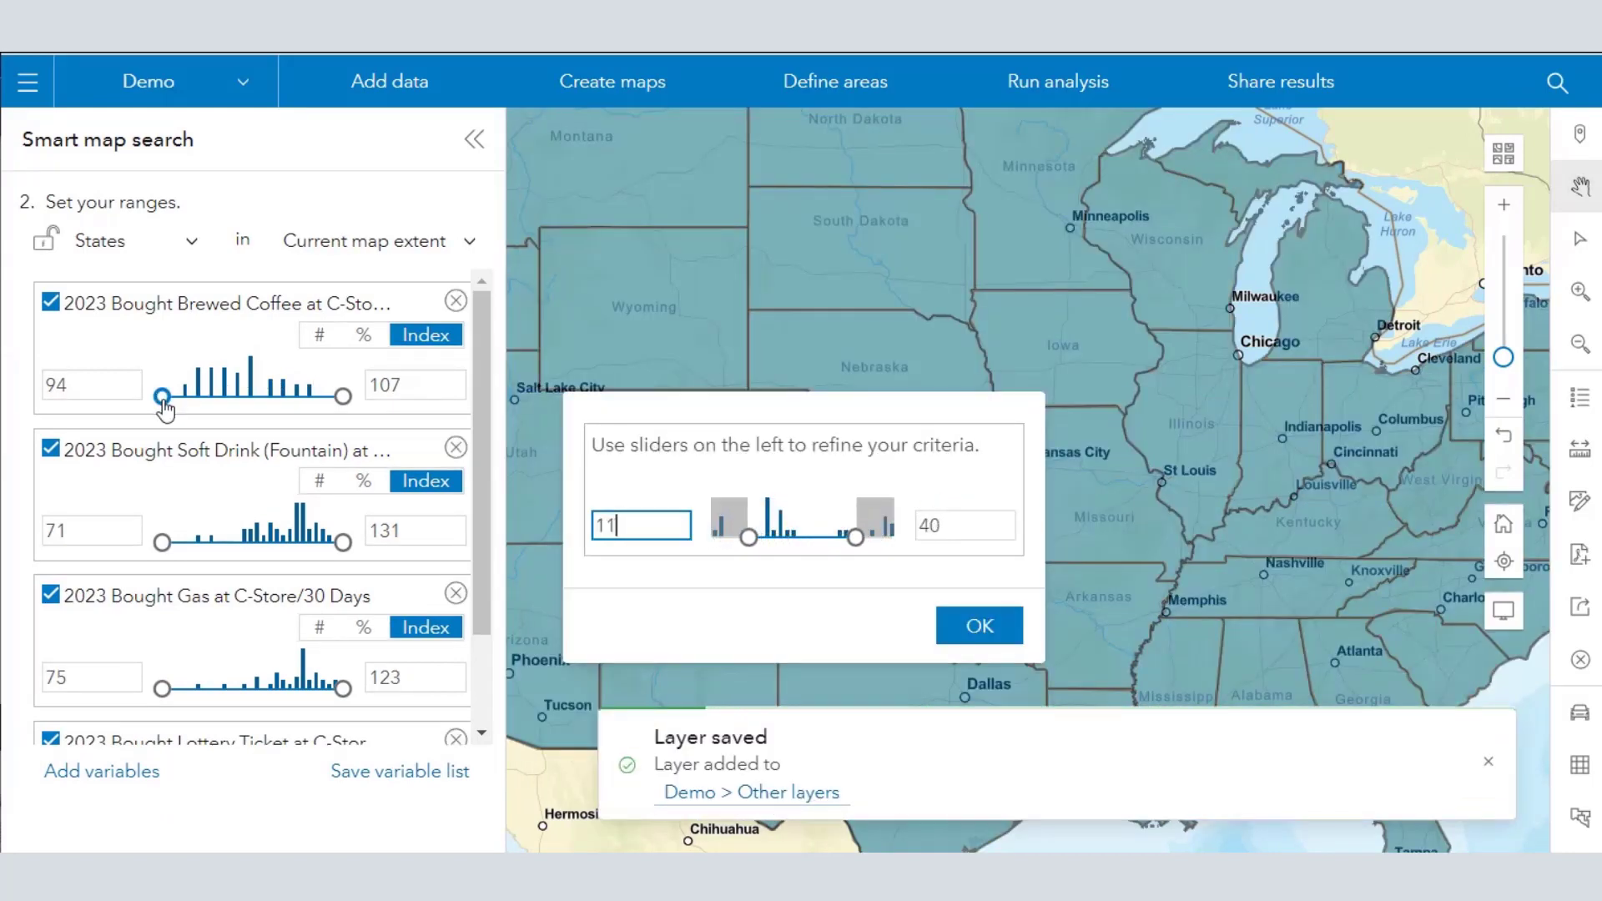
# Set the minimum index to 100 for the brewed coffee, fountain soft drink, gas and lottery ticket variables
pyautogui.moveTo(164, 407); pyautogui.dragTo(245, 407)
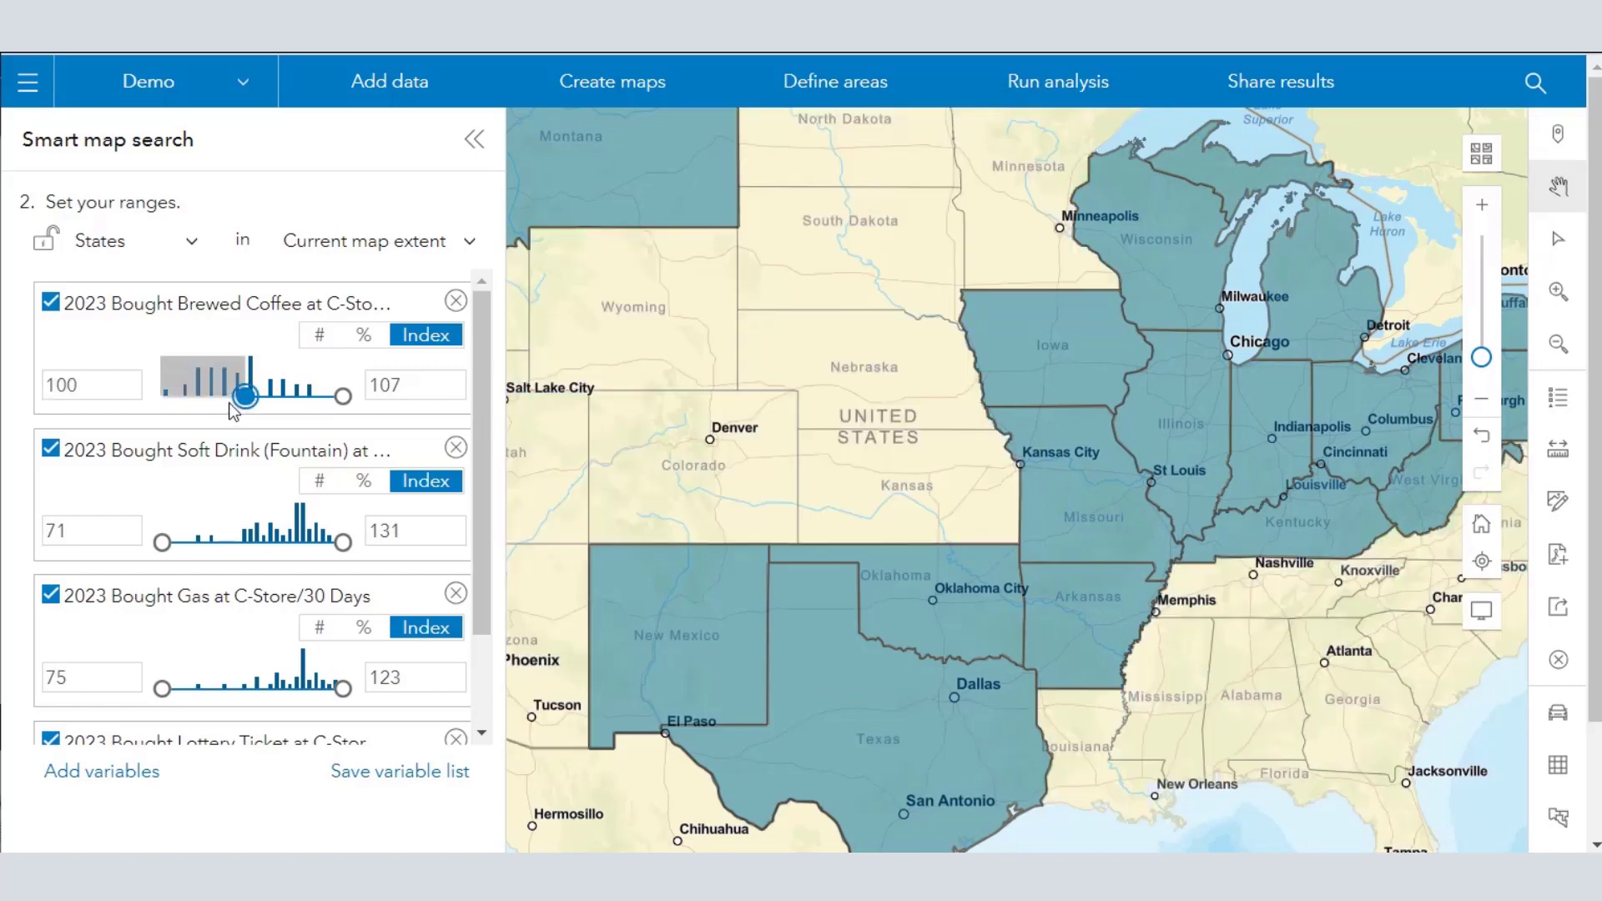
pyautogui.moveTo(175, 542)
pyautogui.mouseDown()
pyautogui.moveTo(278, 556)
pyautogui.moveTo(250, 557)
pyautogui.mouseUp()
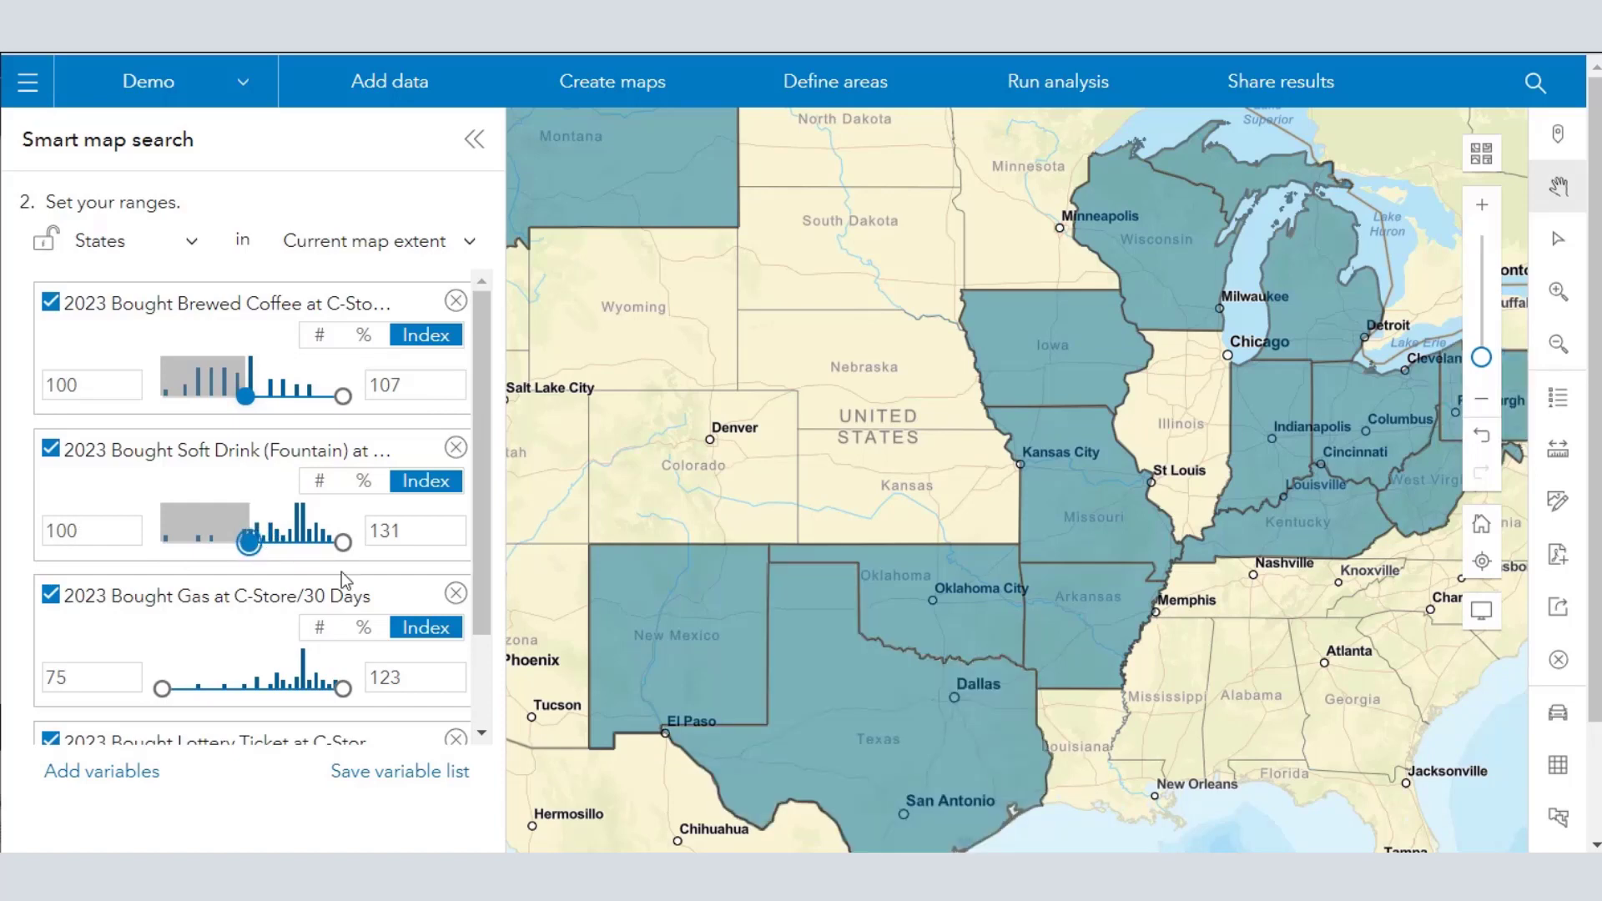
pyautogui.doubleClick(80, 679)
pyautogui.write('100')
pyautogui.scroll(-2, 167, 650)
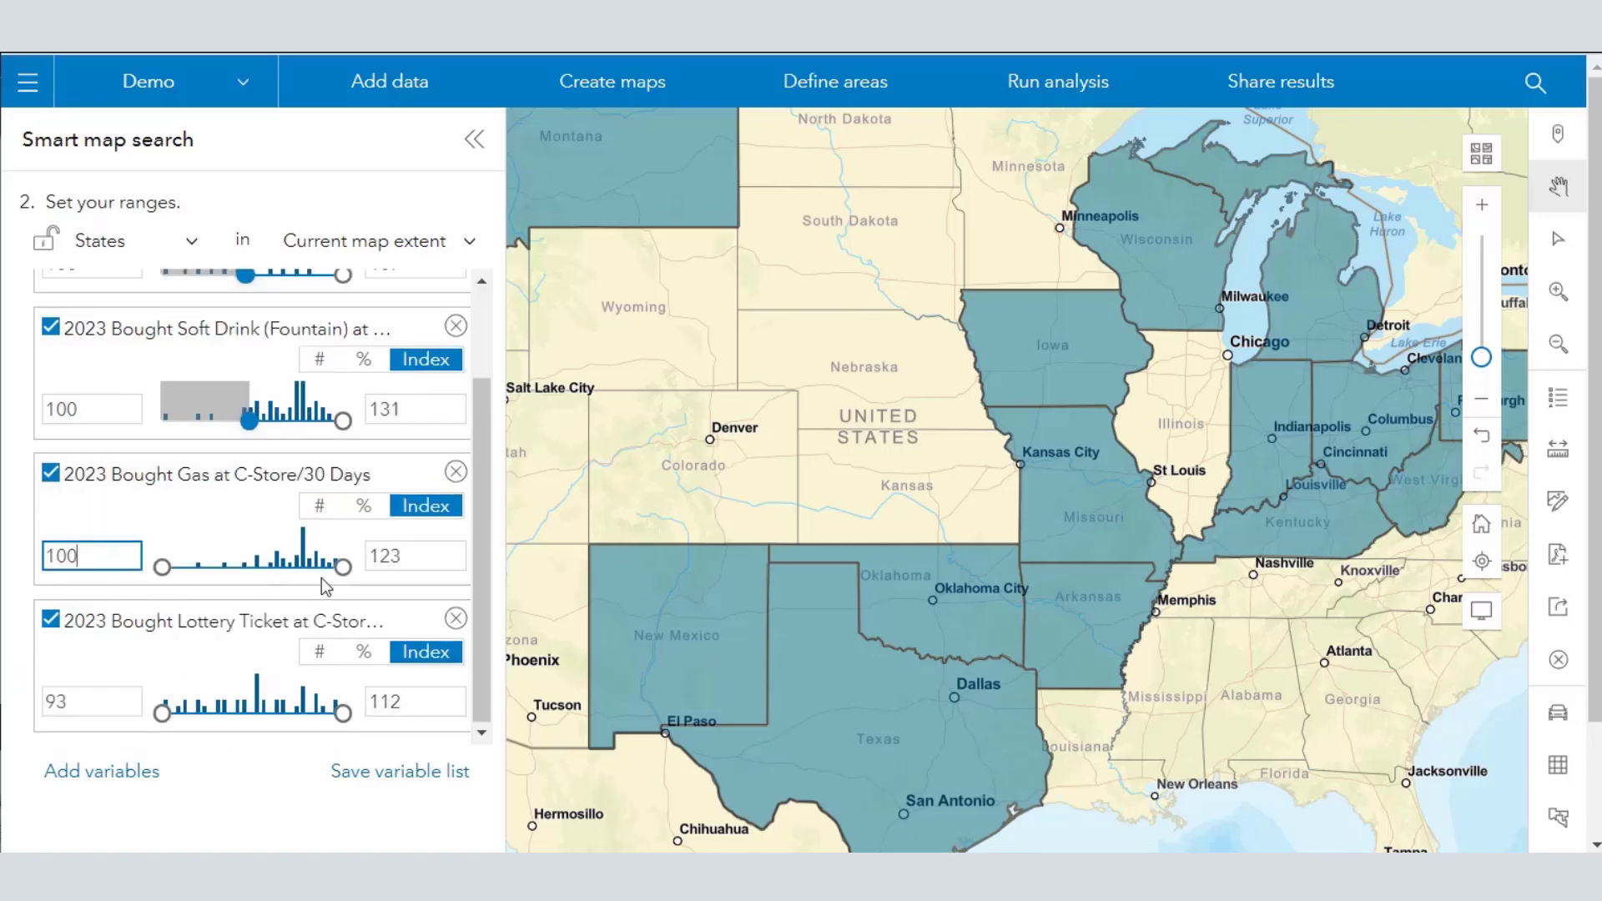
pyautogui.doubleClick(106, 696)
pyautogui.write('100')
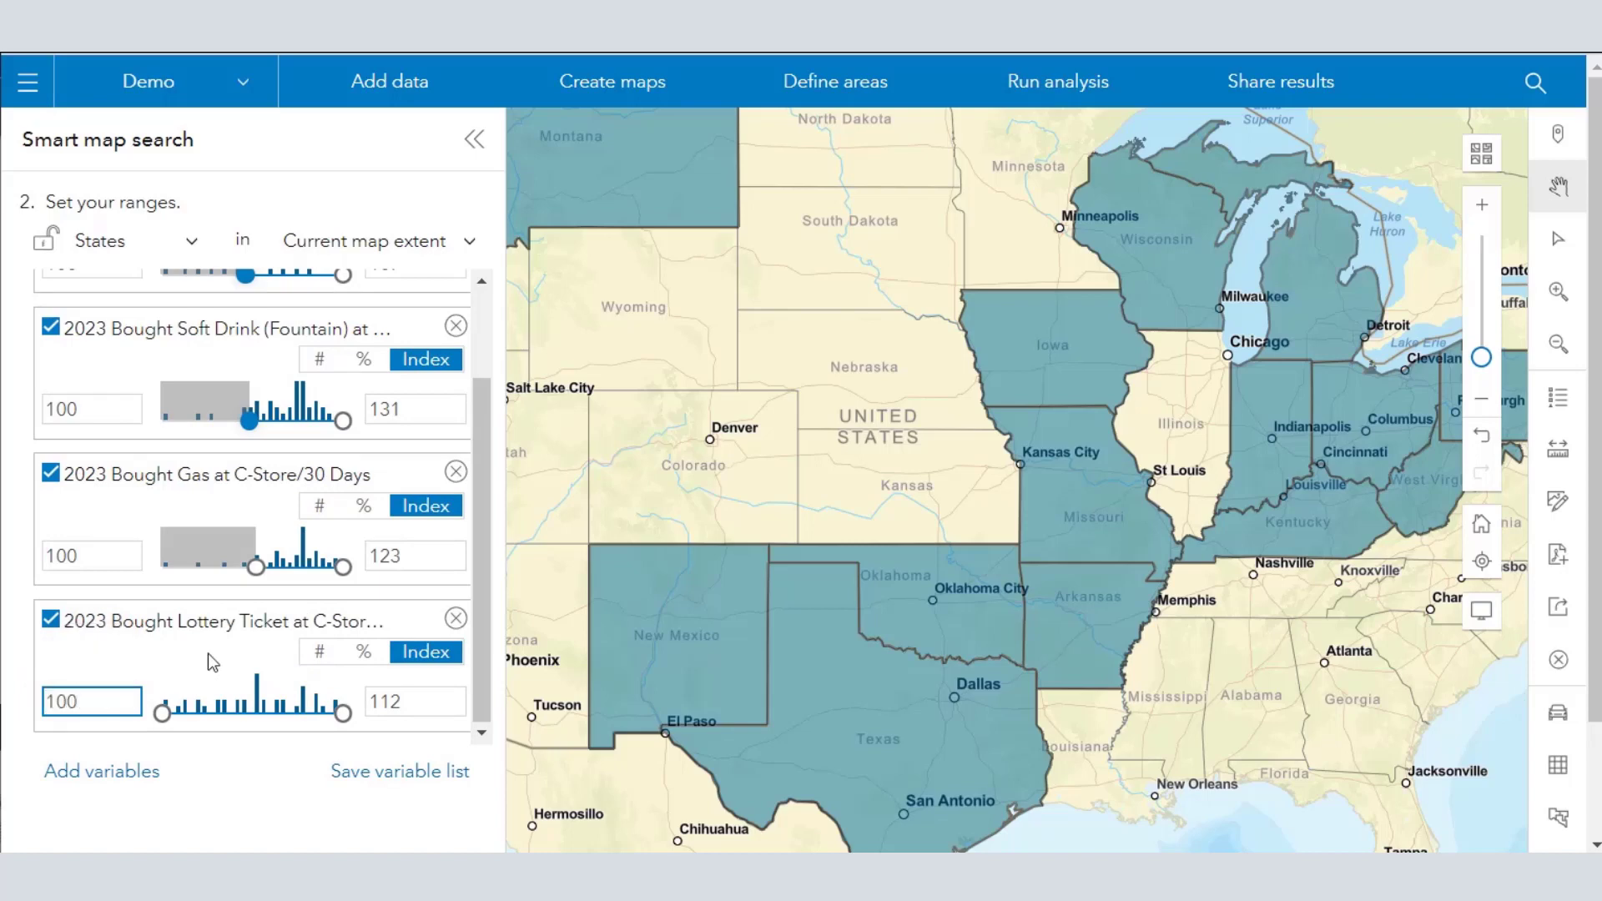
pyautogui.click(207, 653)
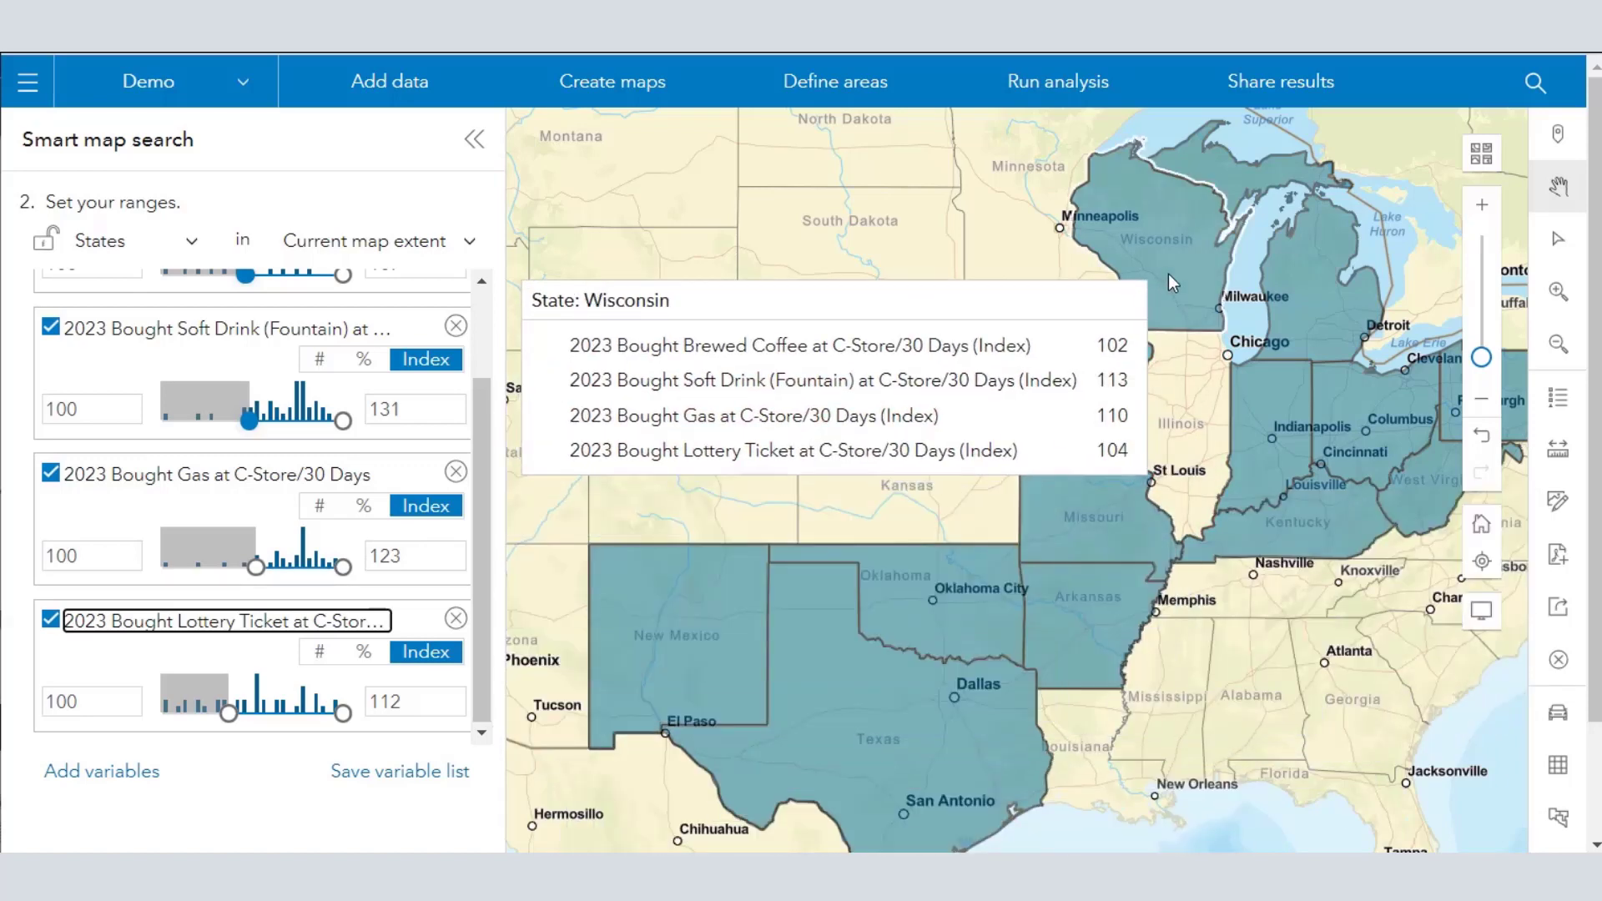
# Examine the matching areas around Davenport at county, census tract and block group level
pyautogui.scroll(2, 1168, 274)
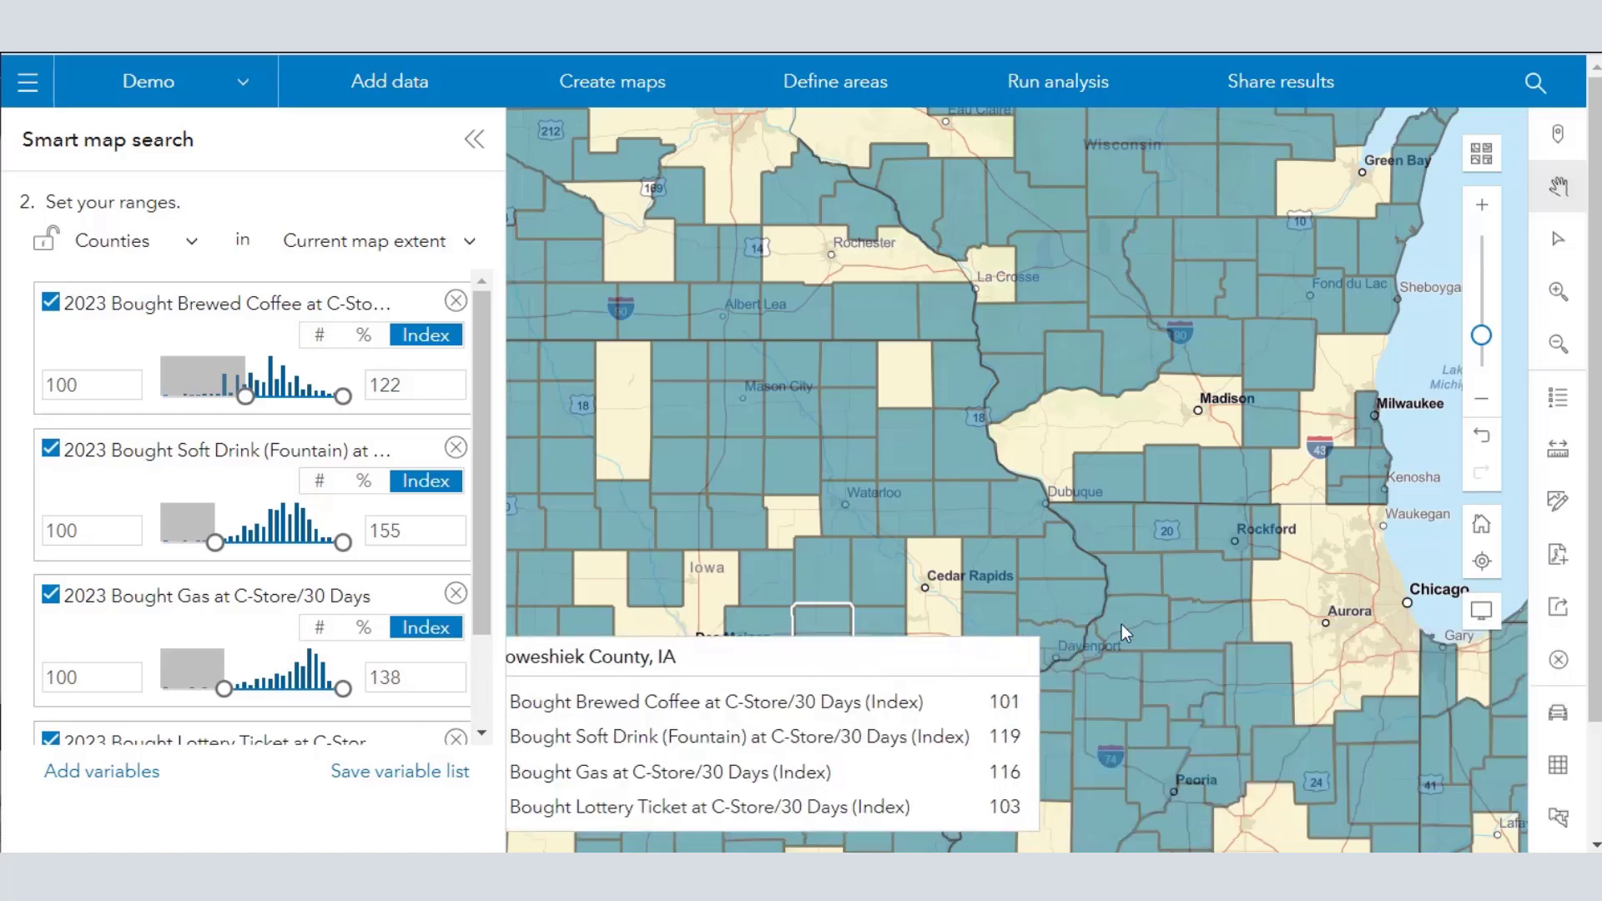
pyautogui.scroll(3, 1090, 695)
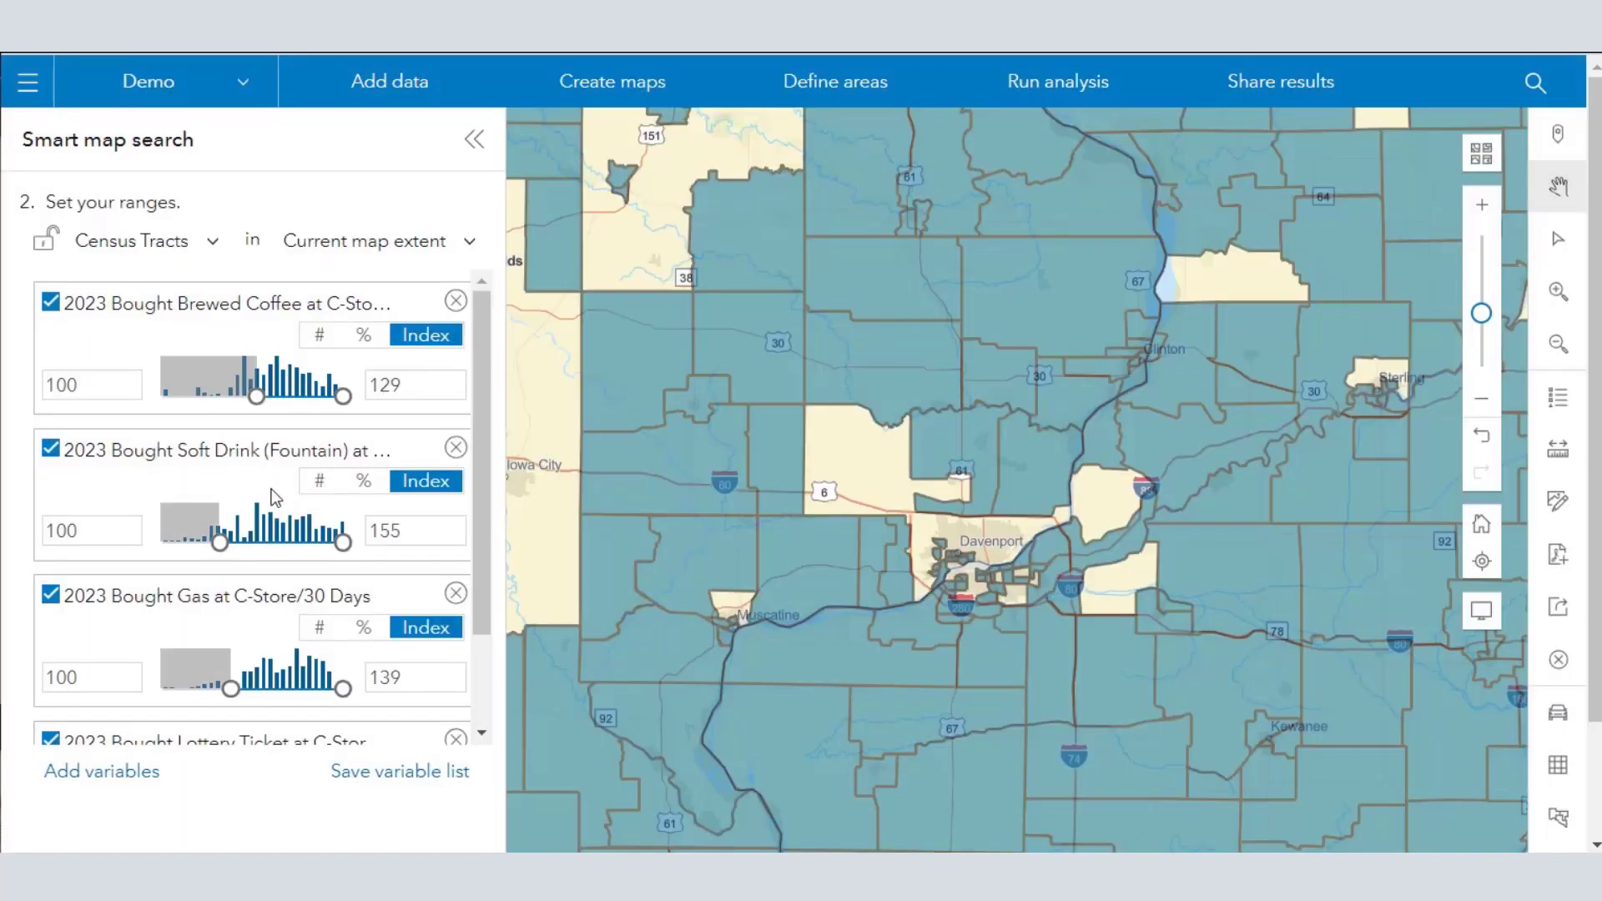
pyautogui.scroll(2, 1024, 625)
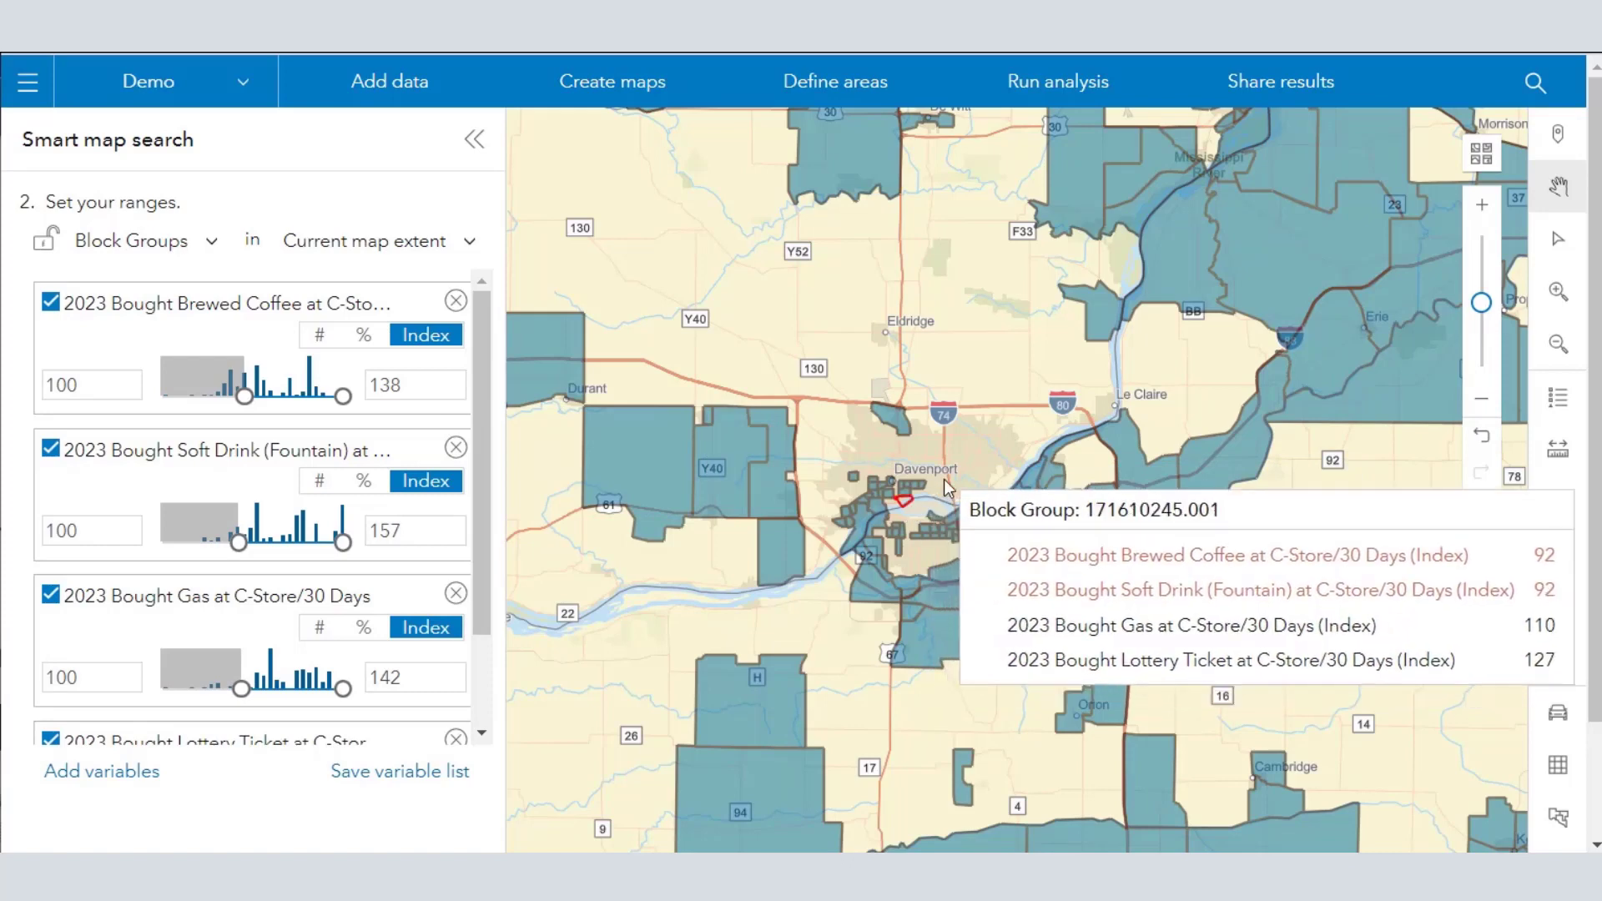
pyautogui.scroll(2, 1048, 433)
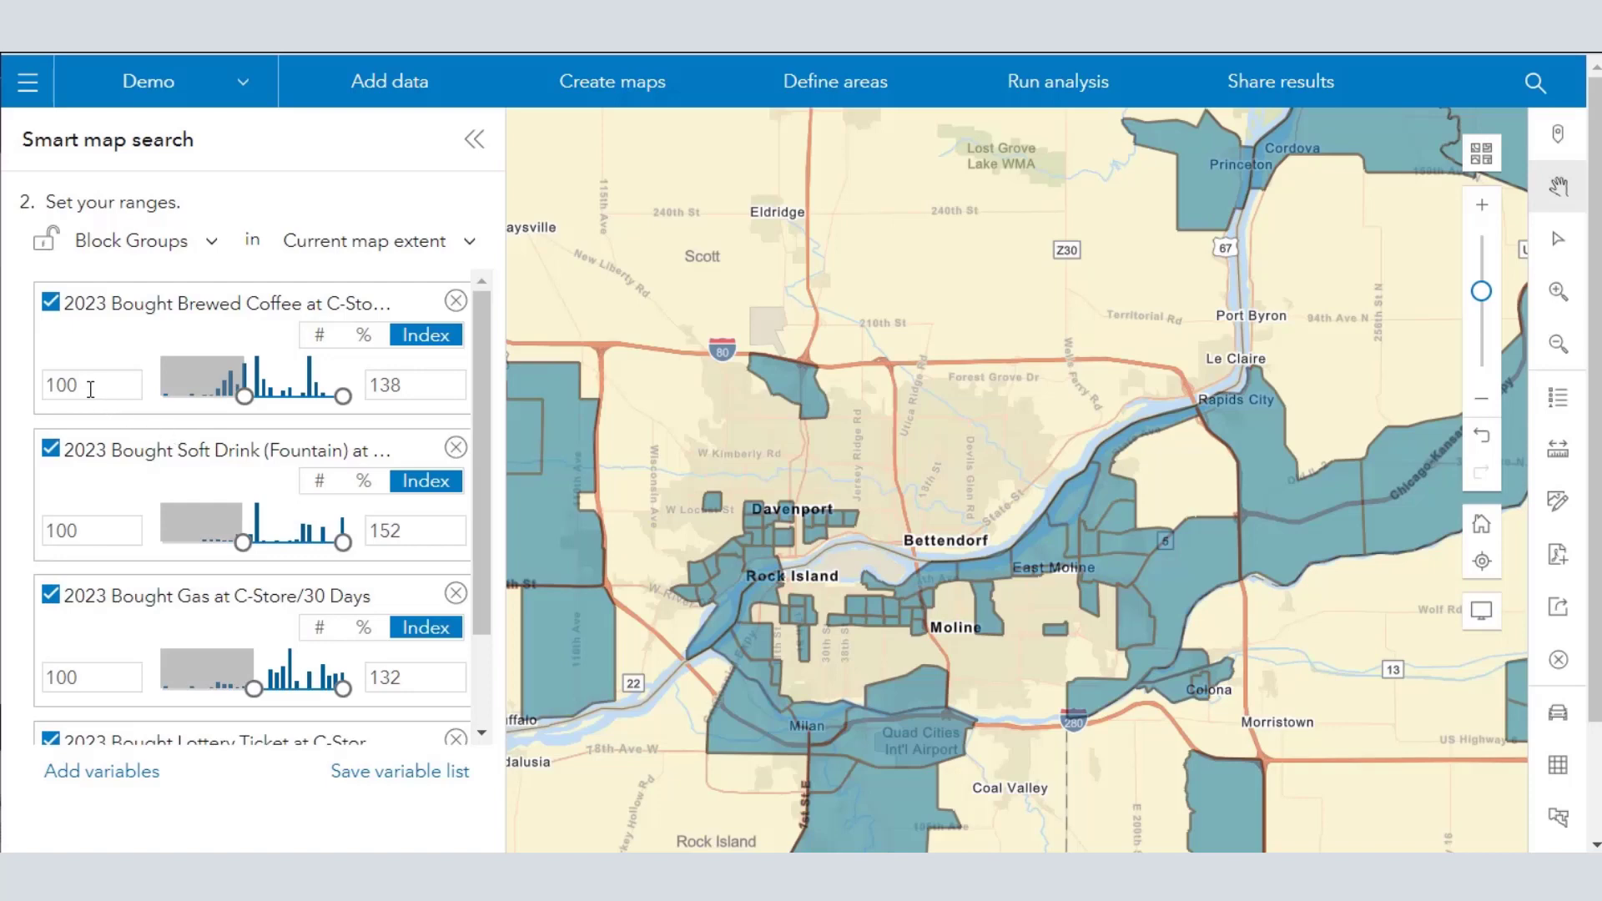
# Raise the minimum index to 110 for the brewed coffee, fountain soft drink, gas and lottery ticket variables
pyautogui.click(91, 388)
pyautogui.write('1')
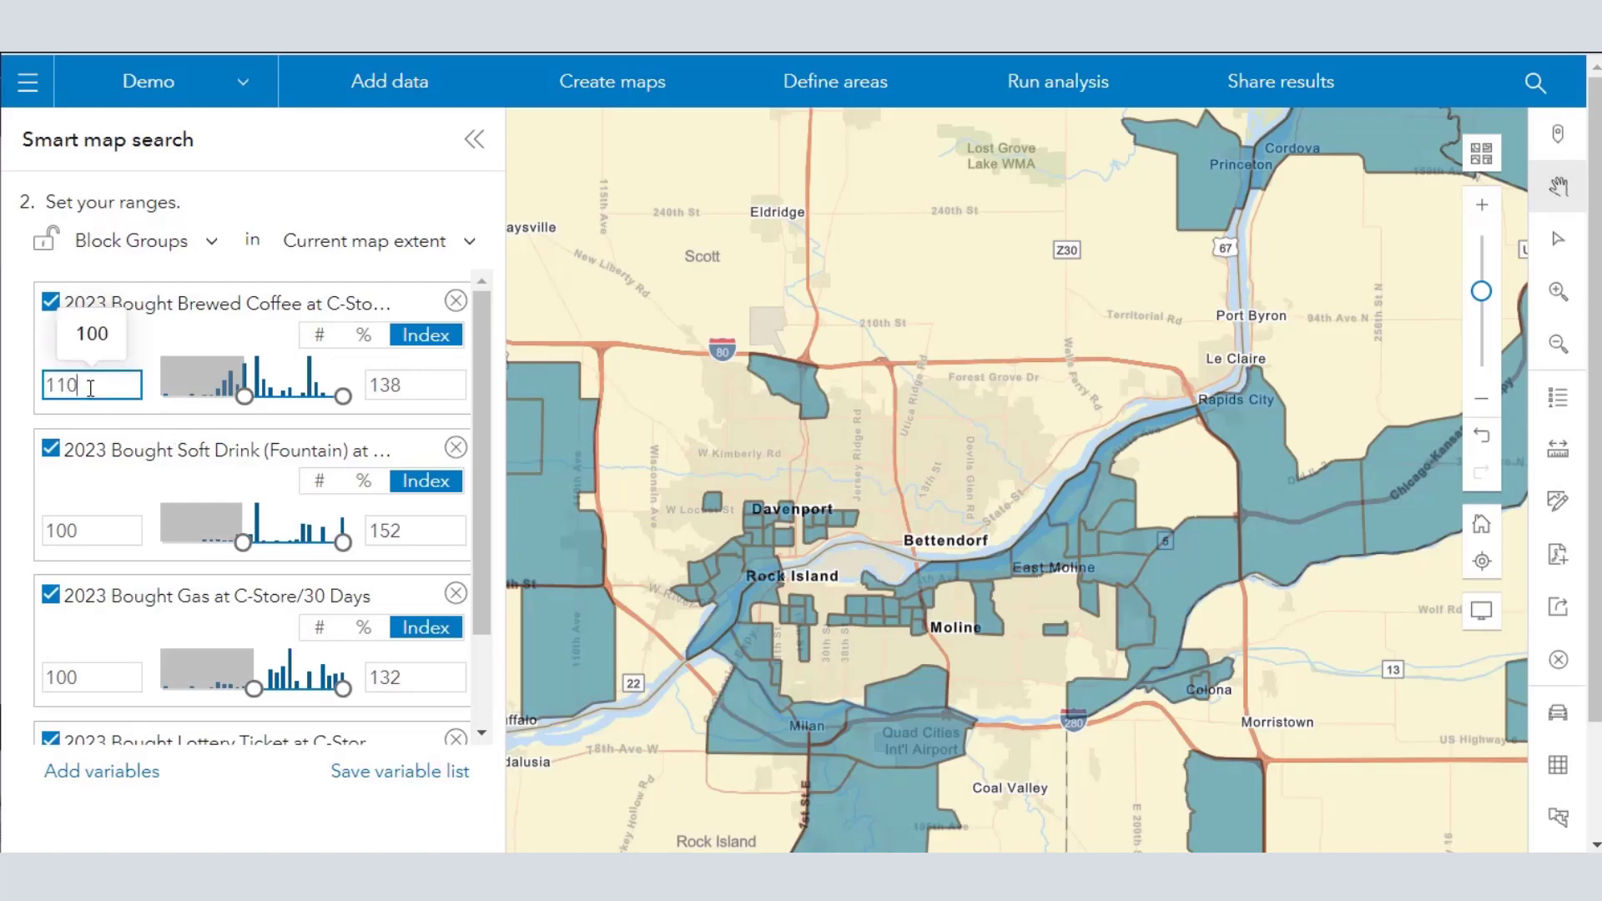
pyautogui.press('Return')
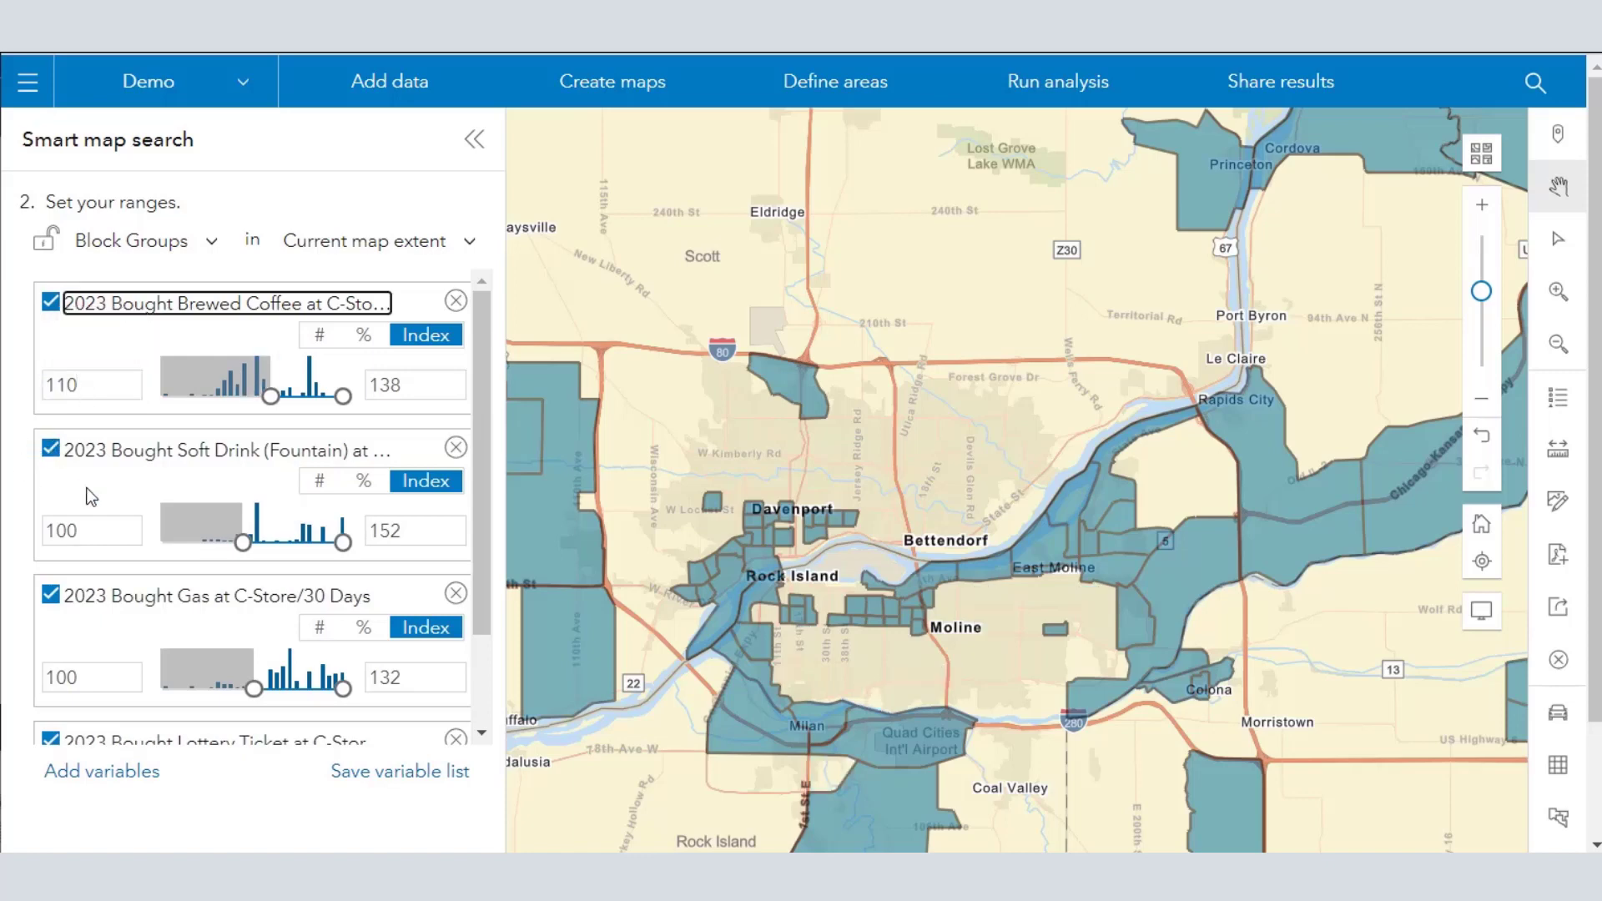
pyautogui.click(87, 530)
pyautogui.write('1')
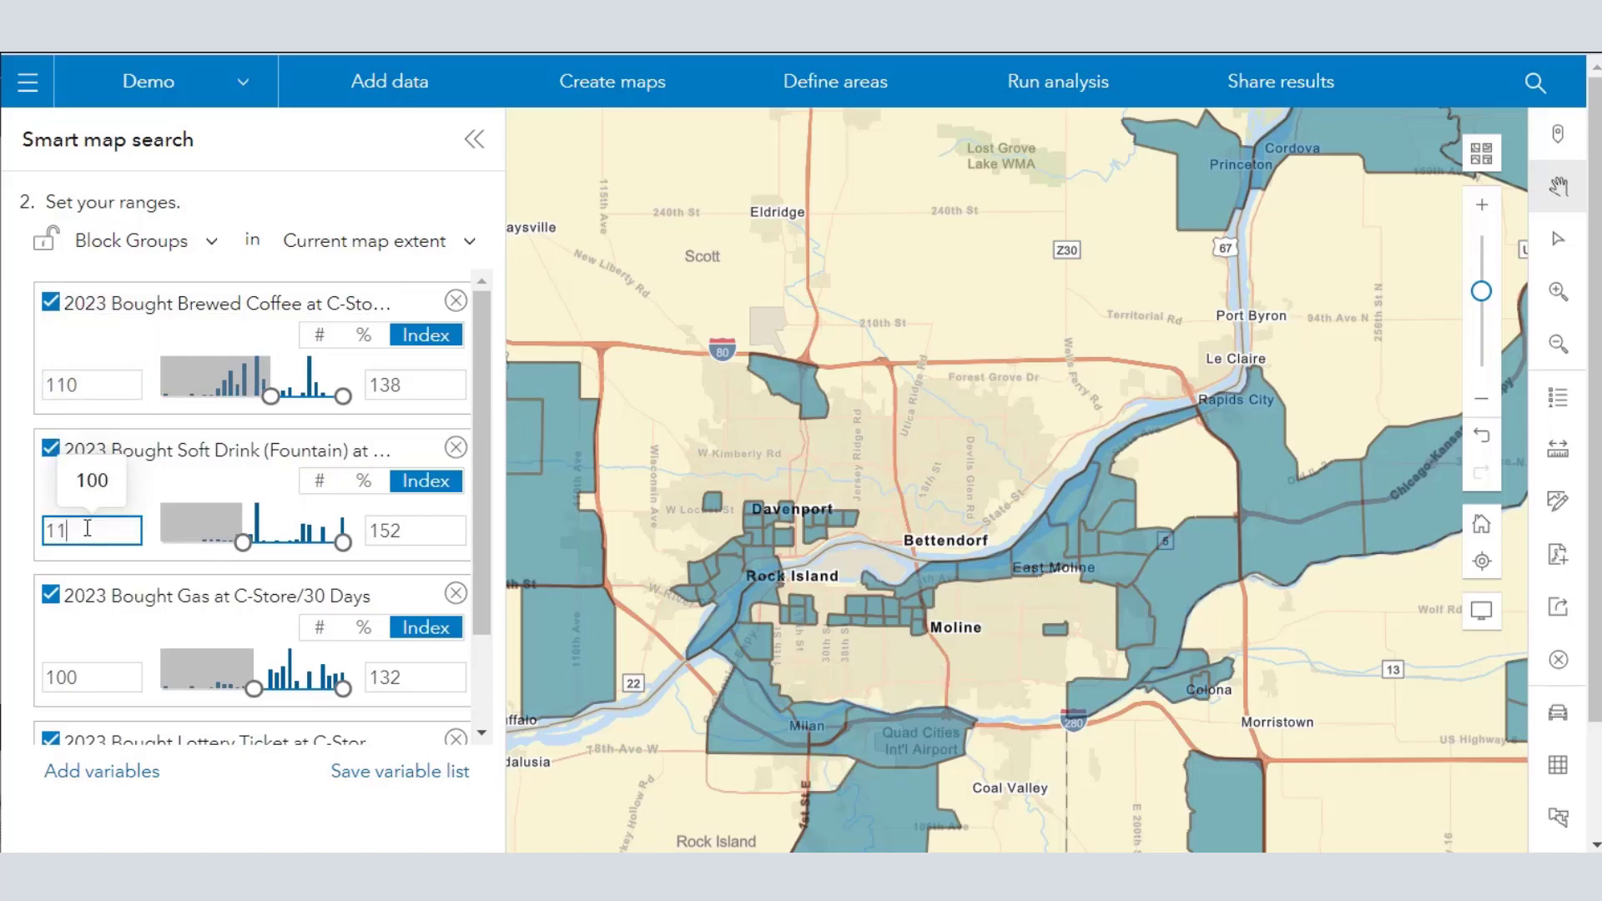
pyautogui.click(113, 670)
pyautogui.write('1')
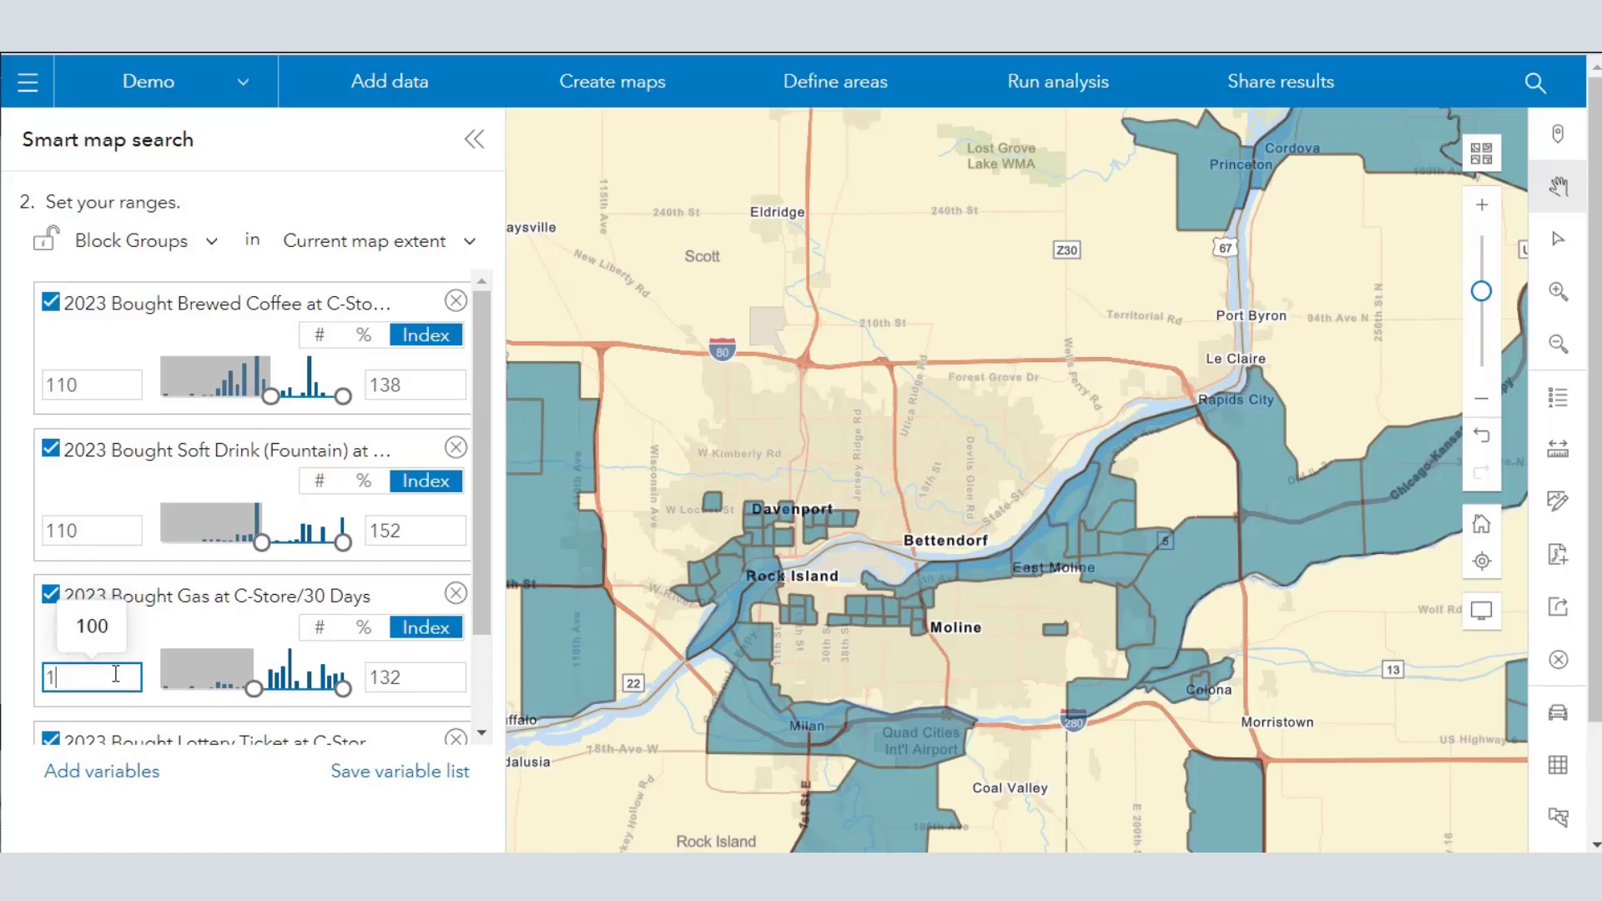
pyautogui.scroll(-2, 114, 672)
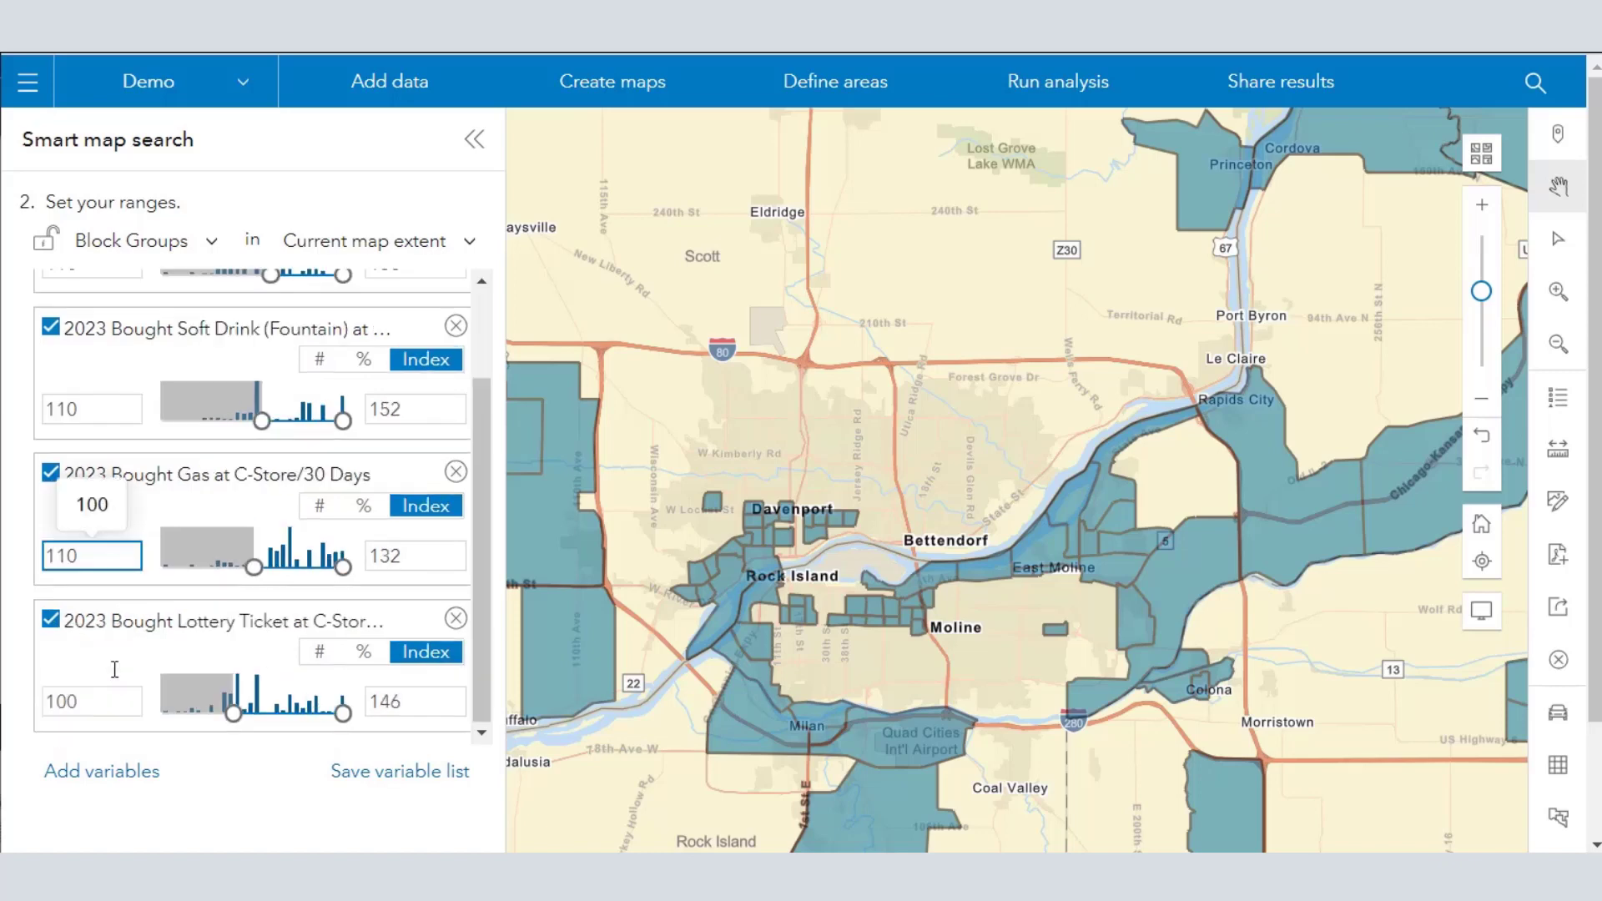
pyautogui.click(66, 706)
pyautogui.write('11')
pyautogui.click(114, 672)
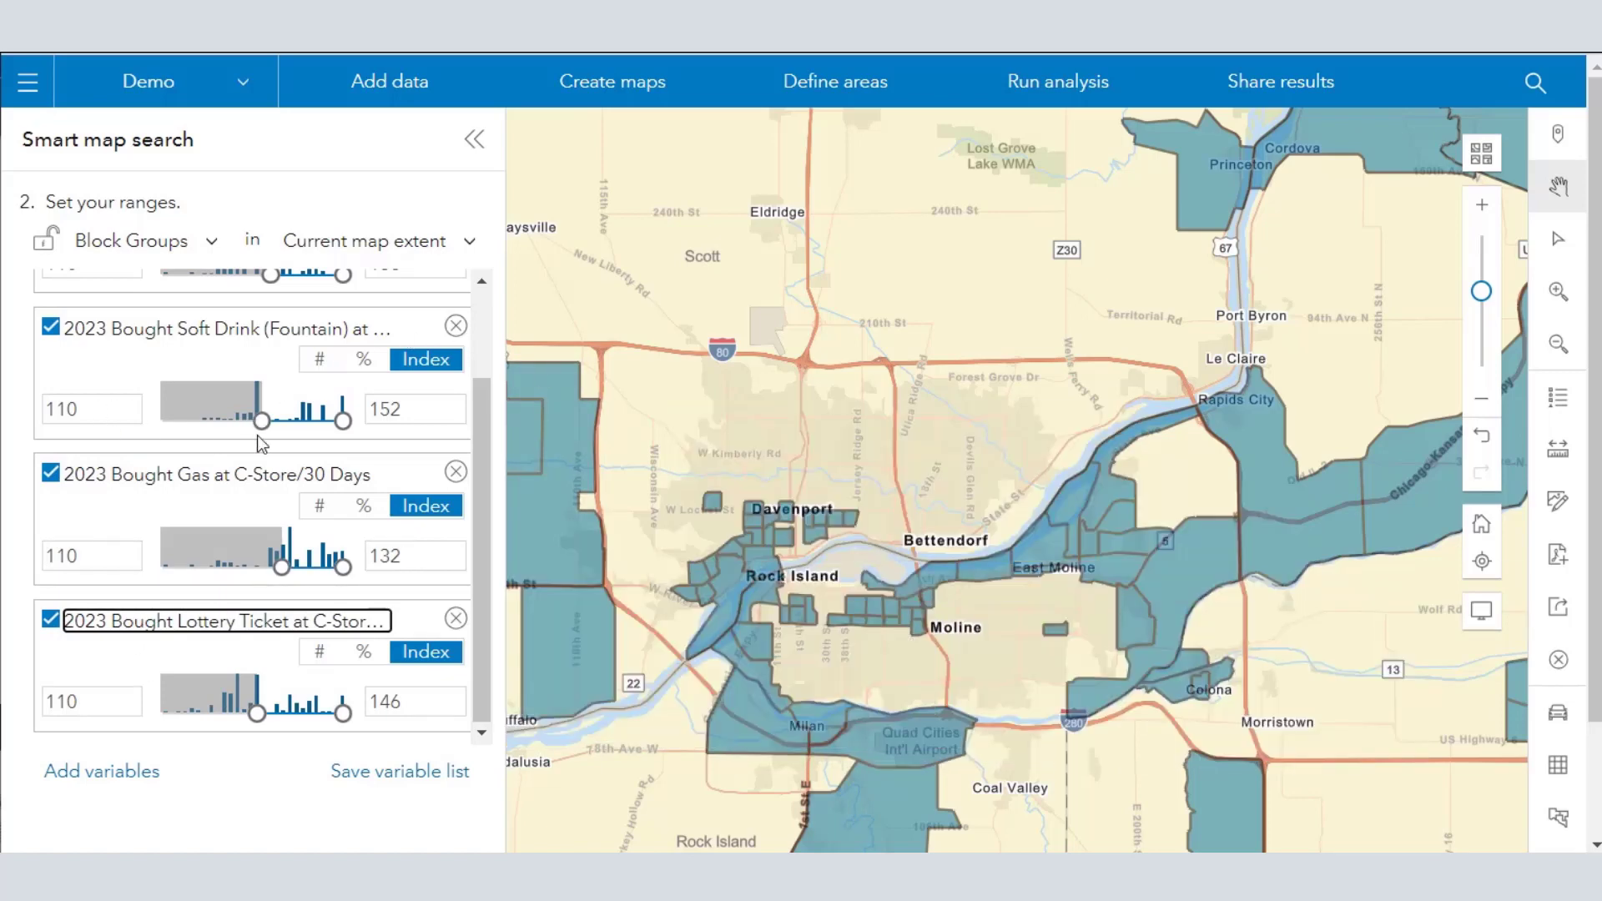
# Set the minimum index to 125 for the fountain soft drink, gas, lottery ticket and brewed coffee variables
pyautogui.moveTo(264, 436); pyautogui.dragTo(278, 432)
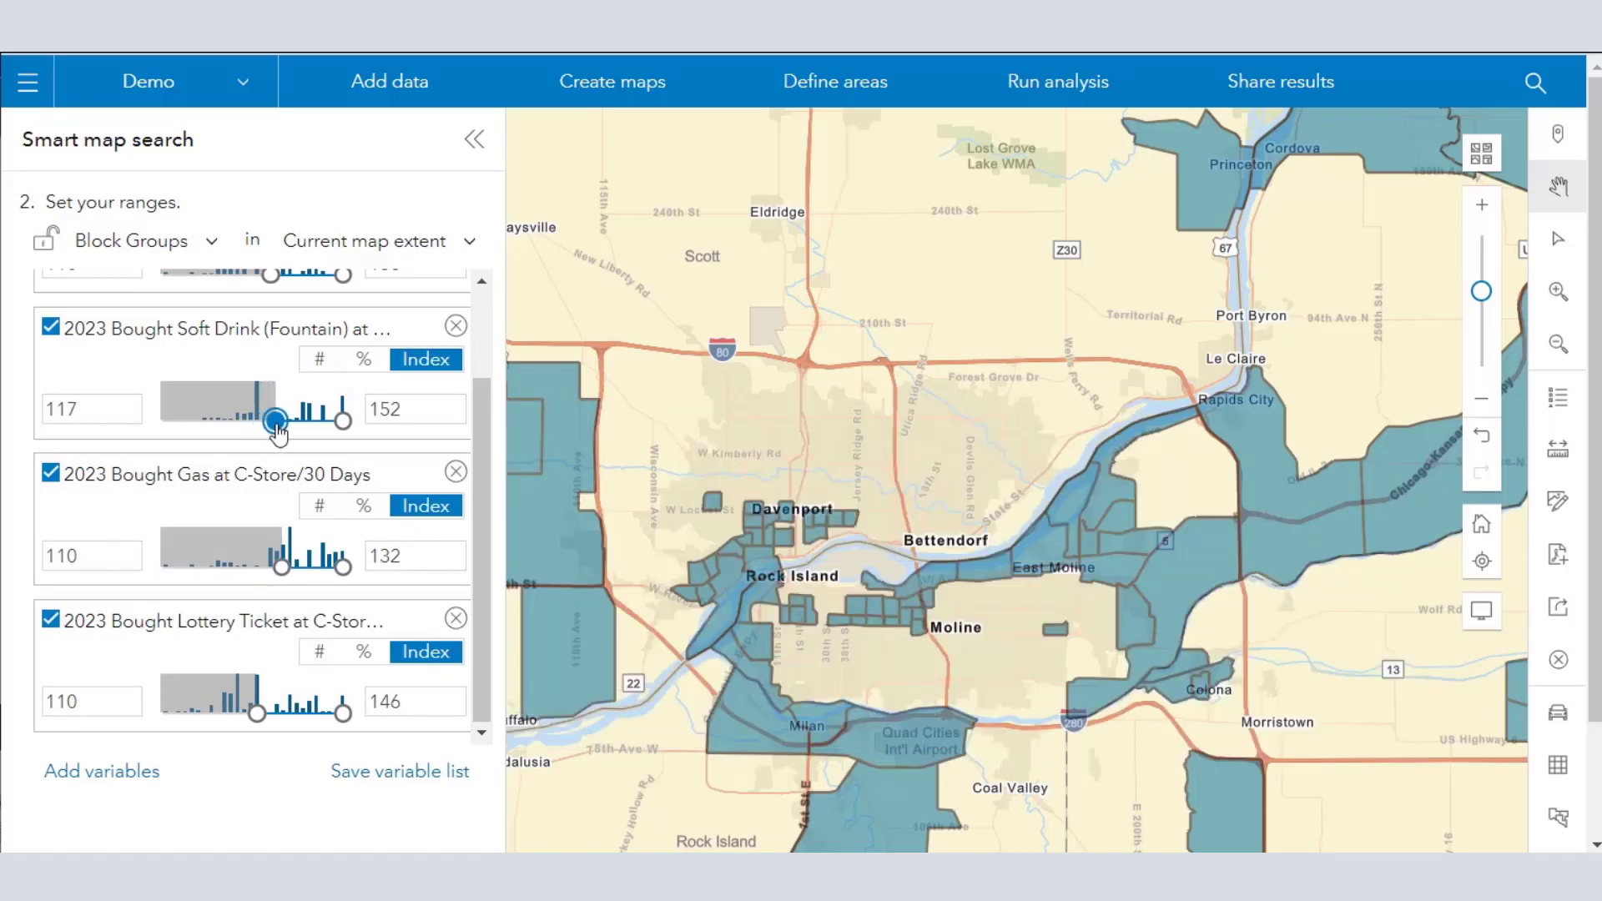
pyautogui.doubleClick(92, 412)
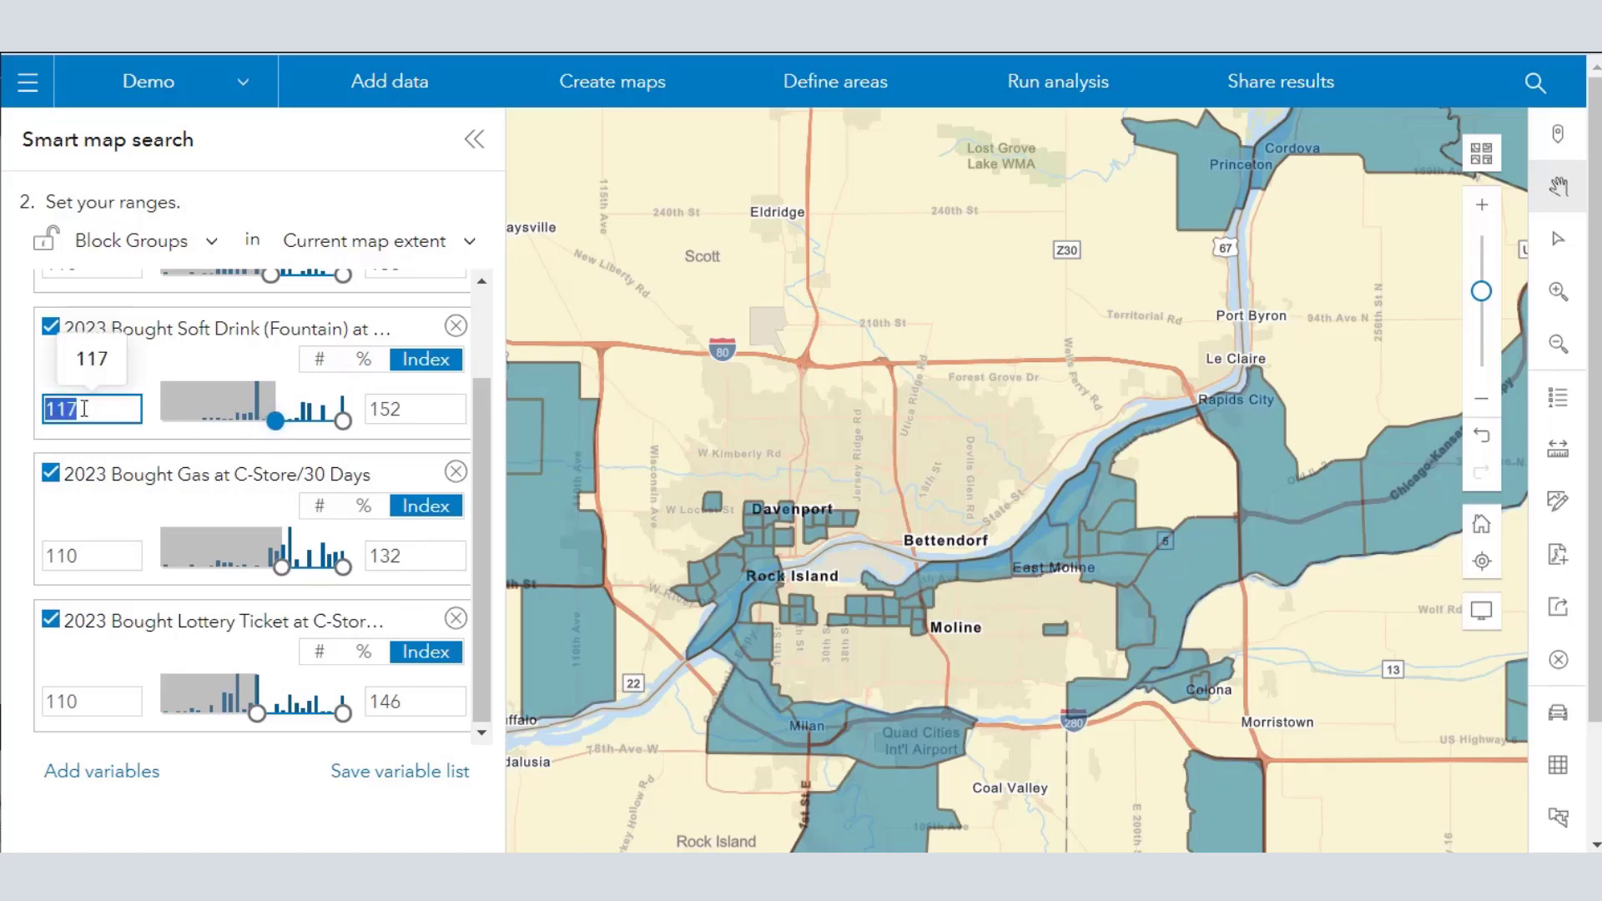
pyautogui.write('122')
pyautogui.doubleClick(107, 563)
pyautogui.write('125')
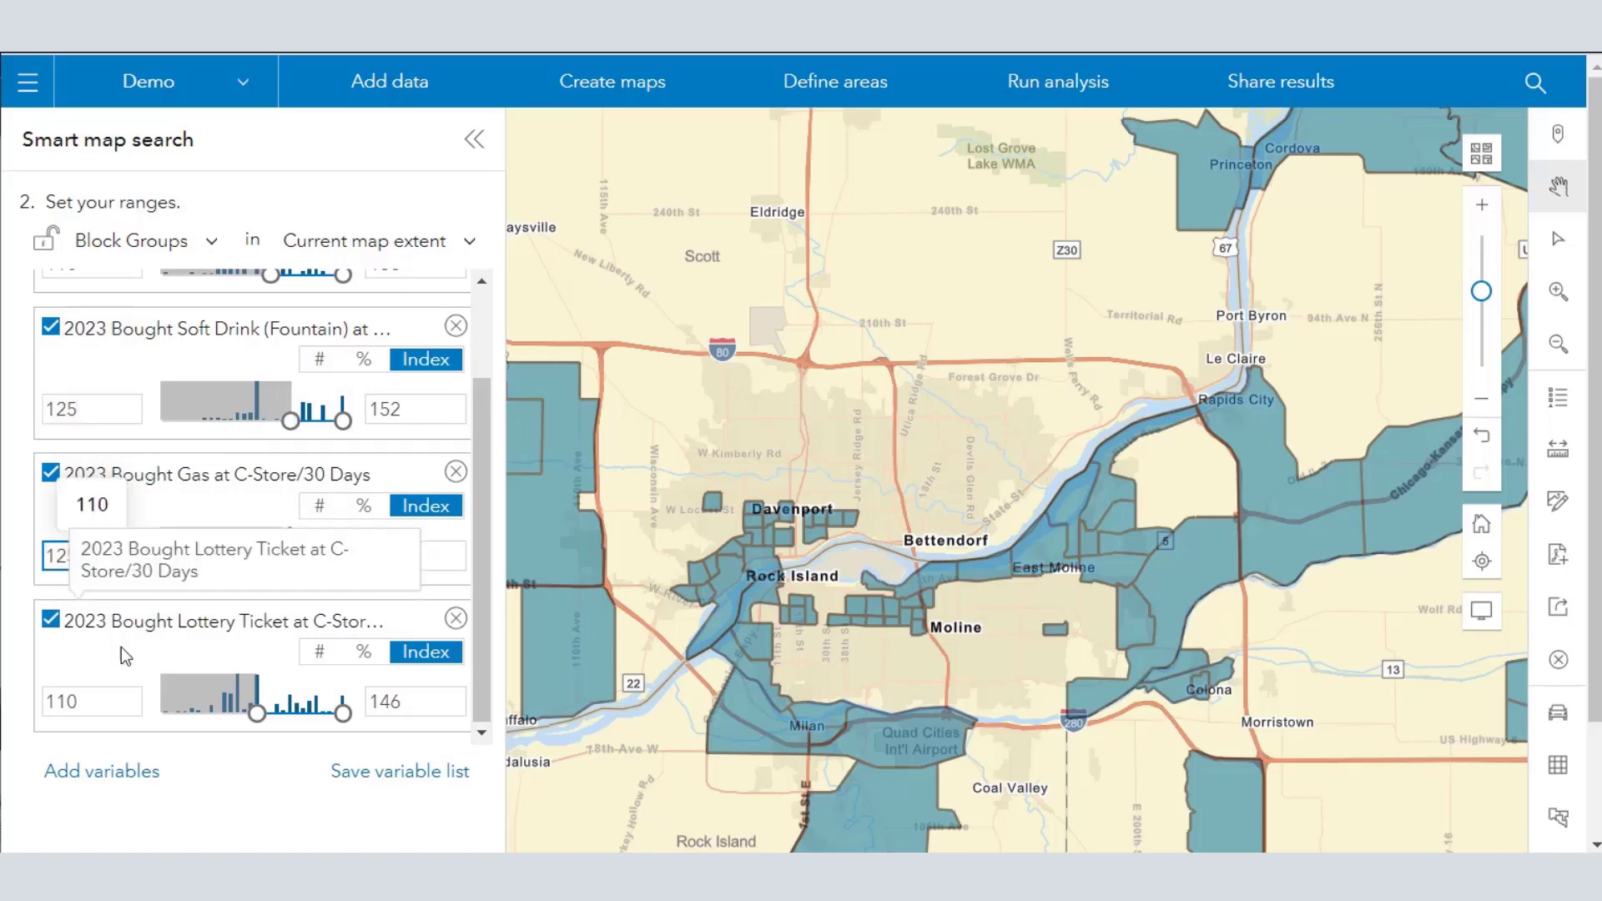
pyautogui.doubleClick(103, 701)
pyautogui.write('125')
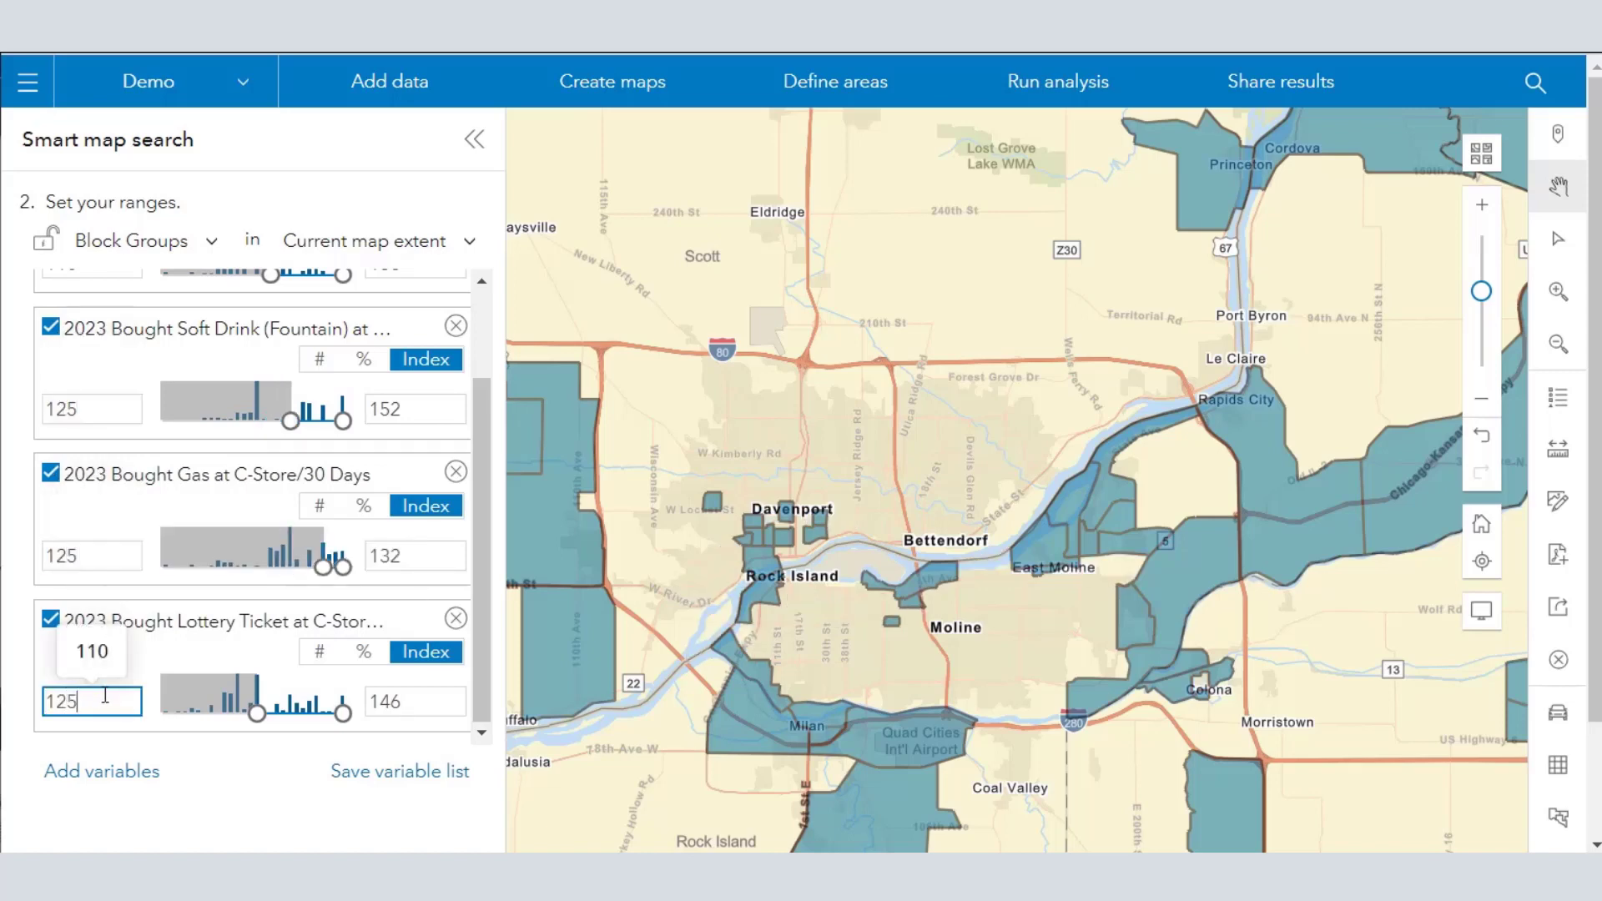
pyautogui.scroll(2, 50, 584)
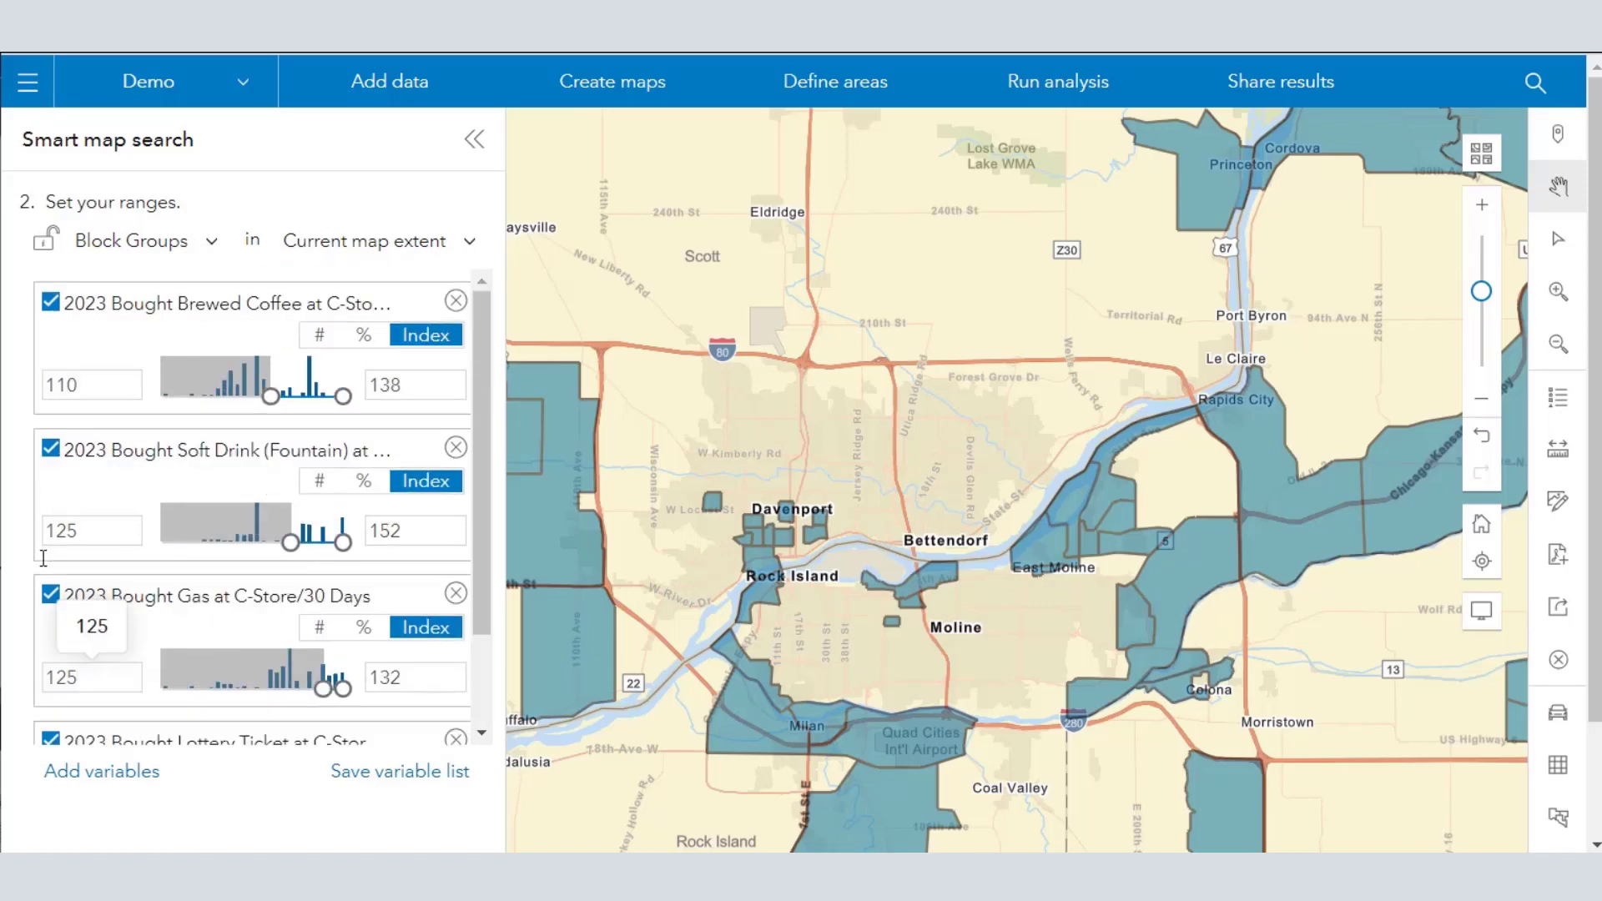
pyautogui.doubleClick(92, 385)
pyautogui.write('12')
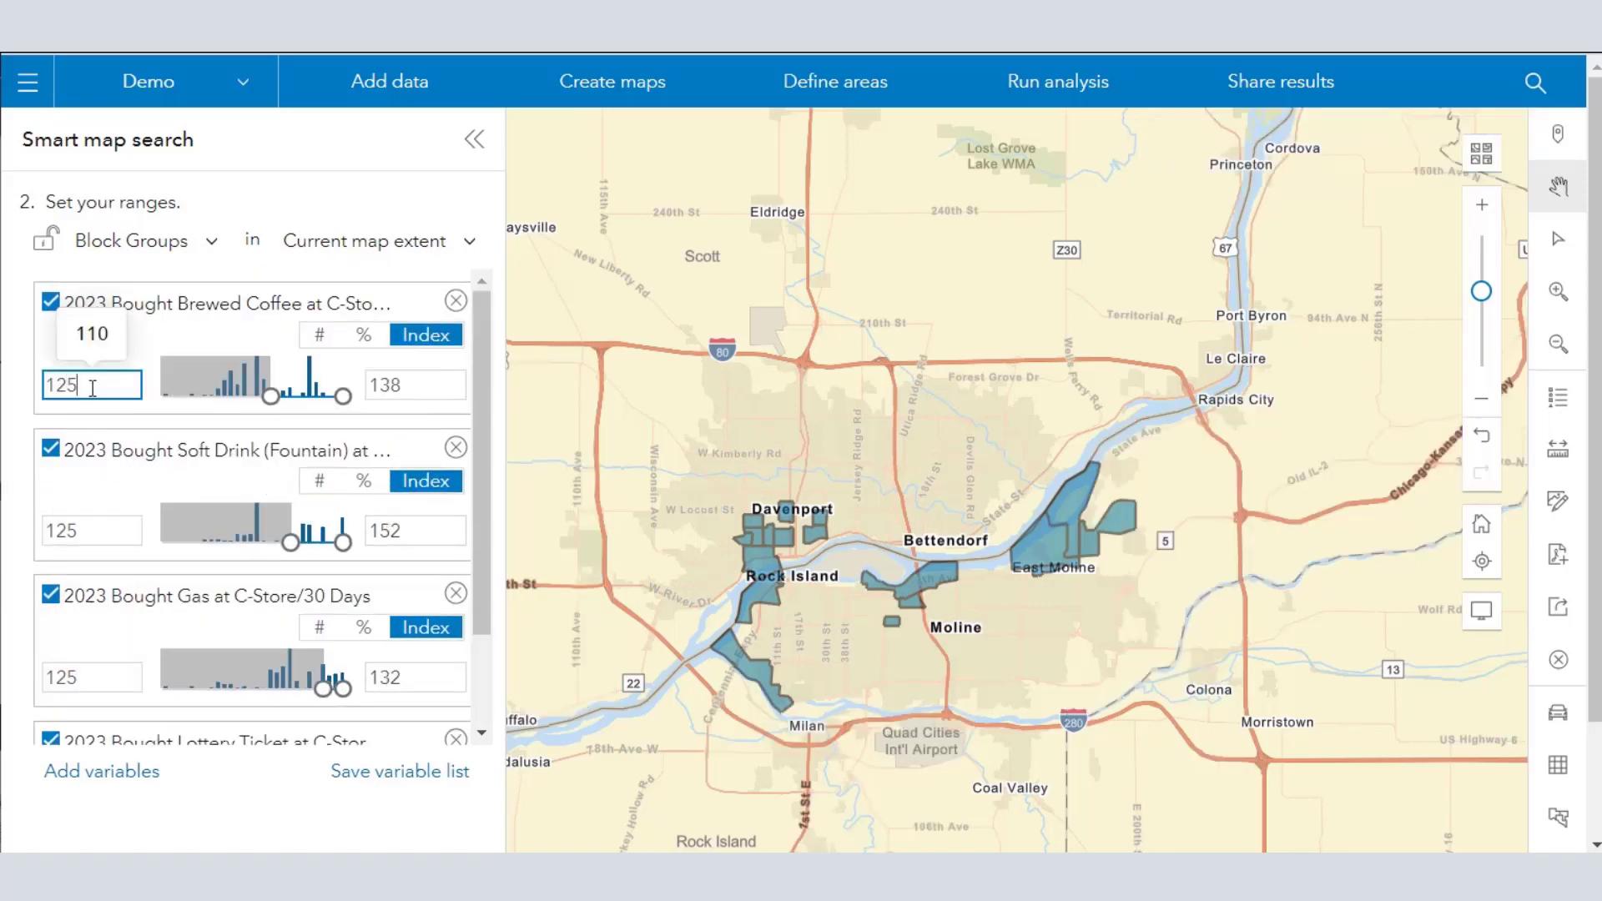
pyautogui.write('5')
pyautogui.press('Return')
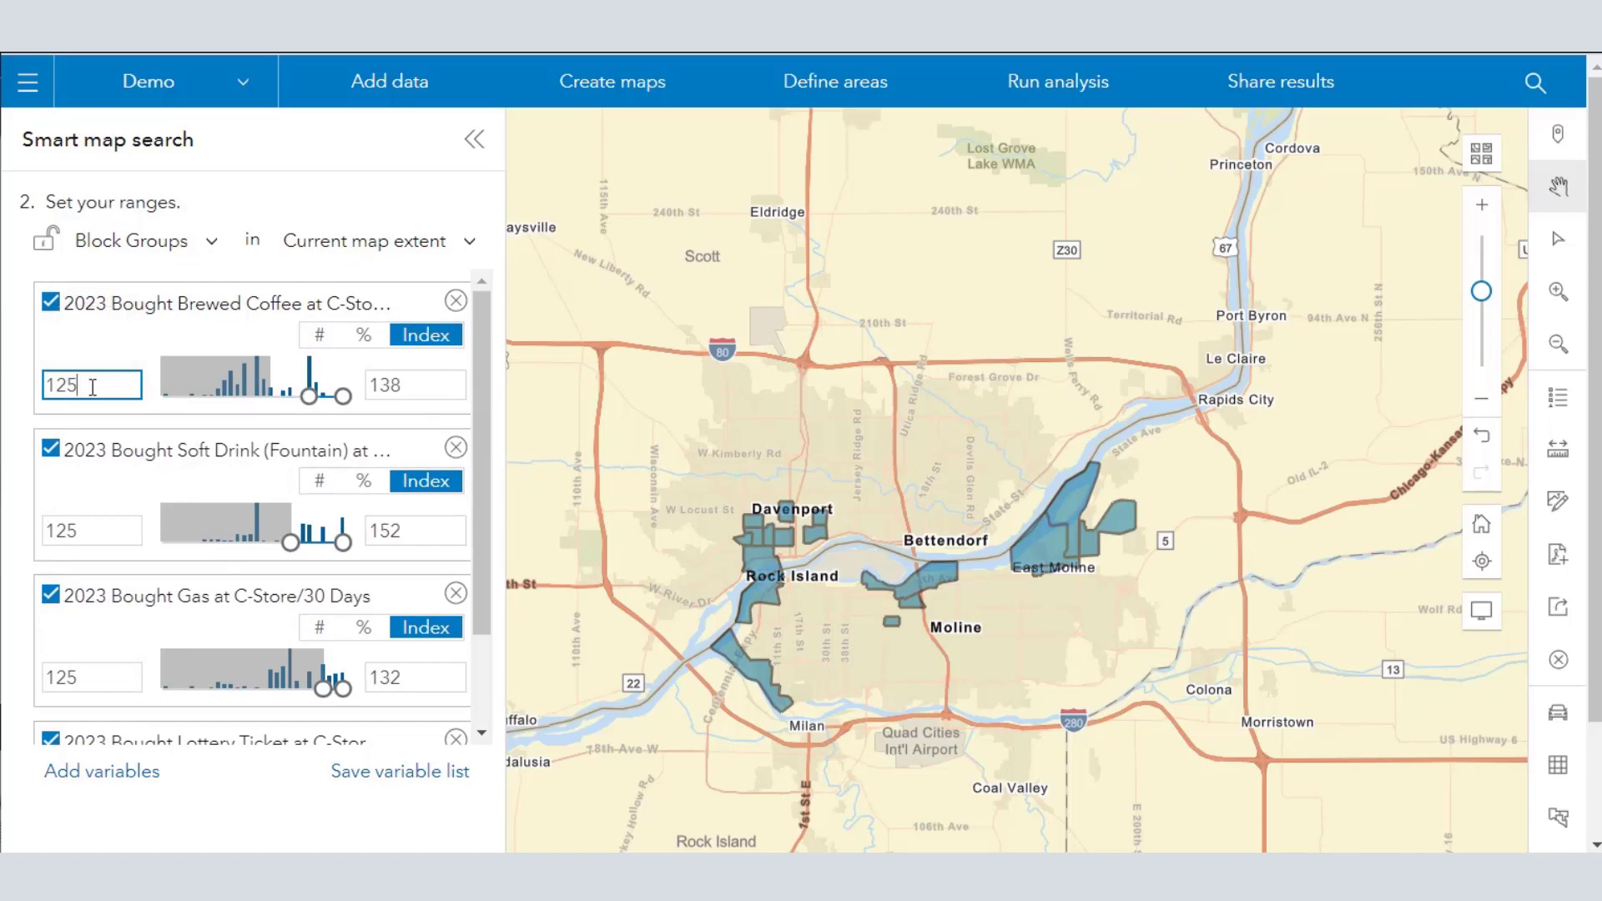
# Examine the matching block group in East Moline and check the wider region around Davenport for other matches
pyautogui.click(1056, 557)
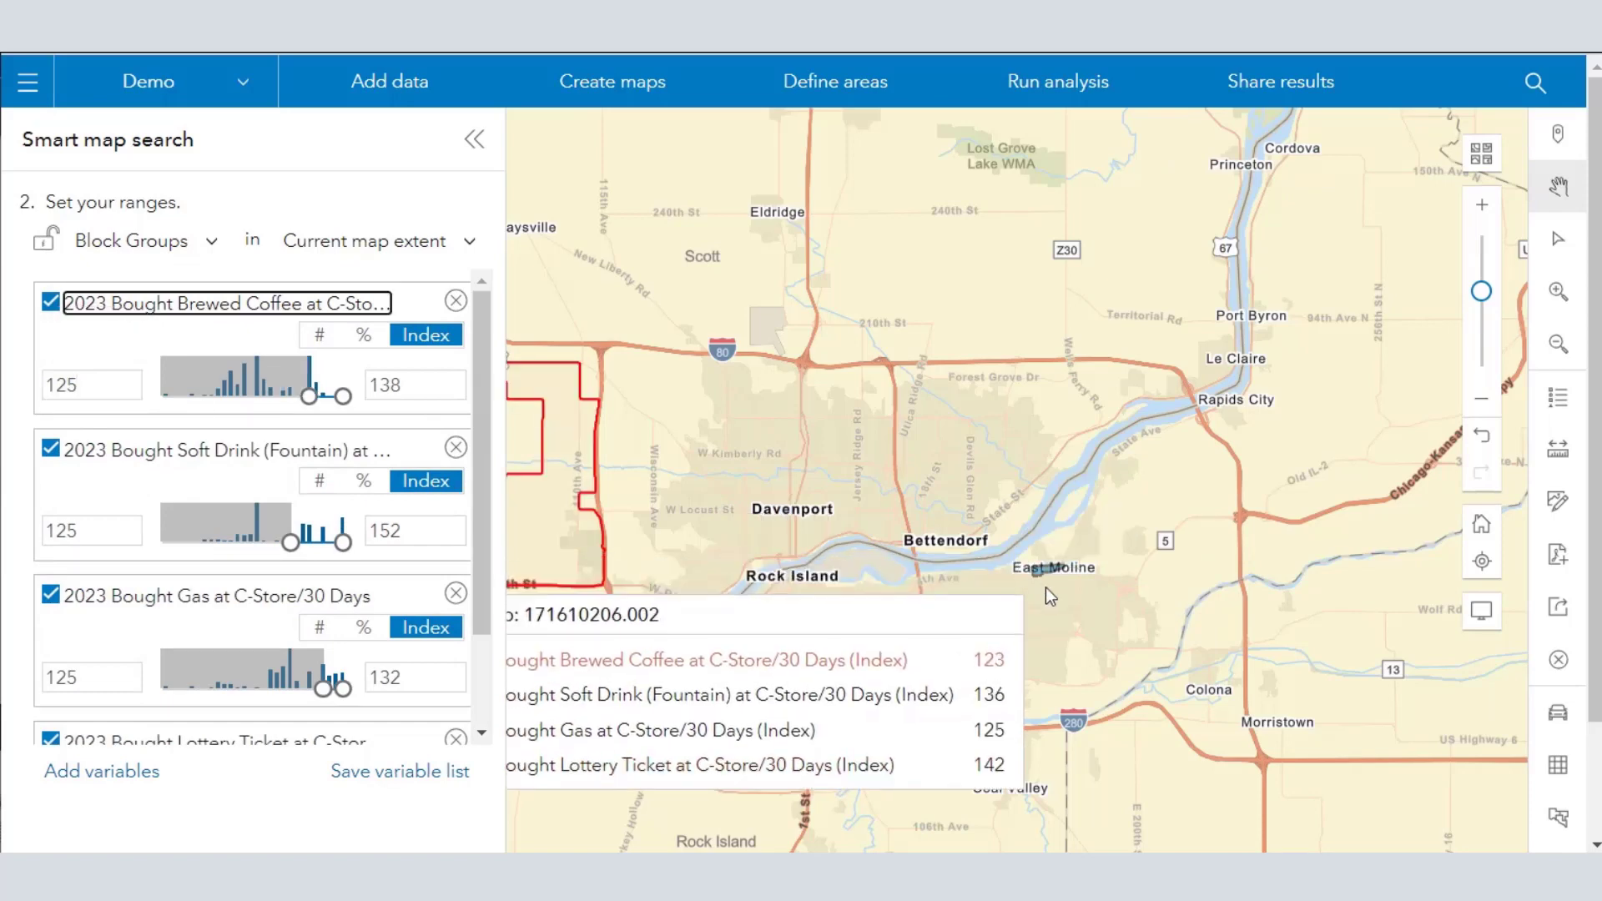
pyautogui.scroll(2, 1045, 588)
pyautogui.click(1066, 520)
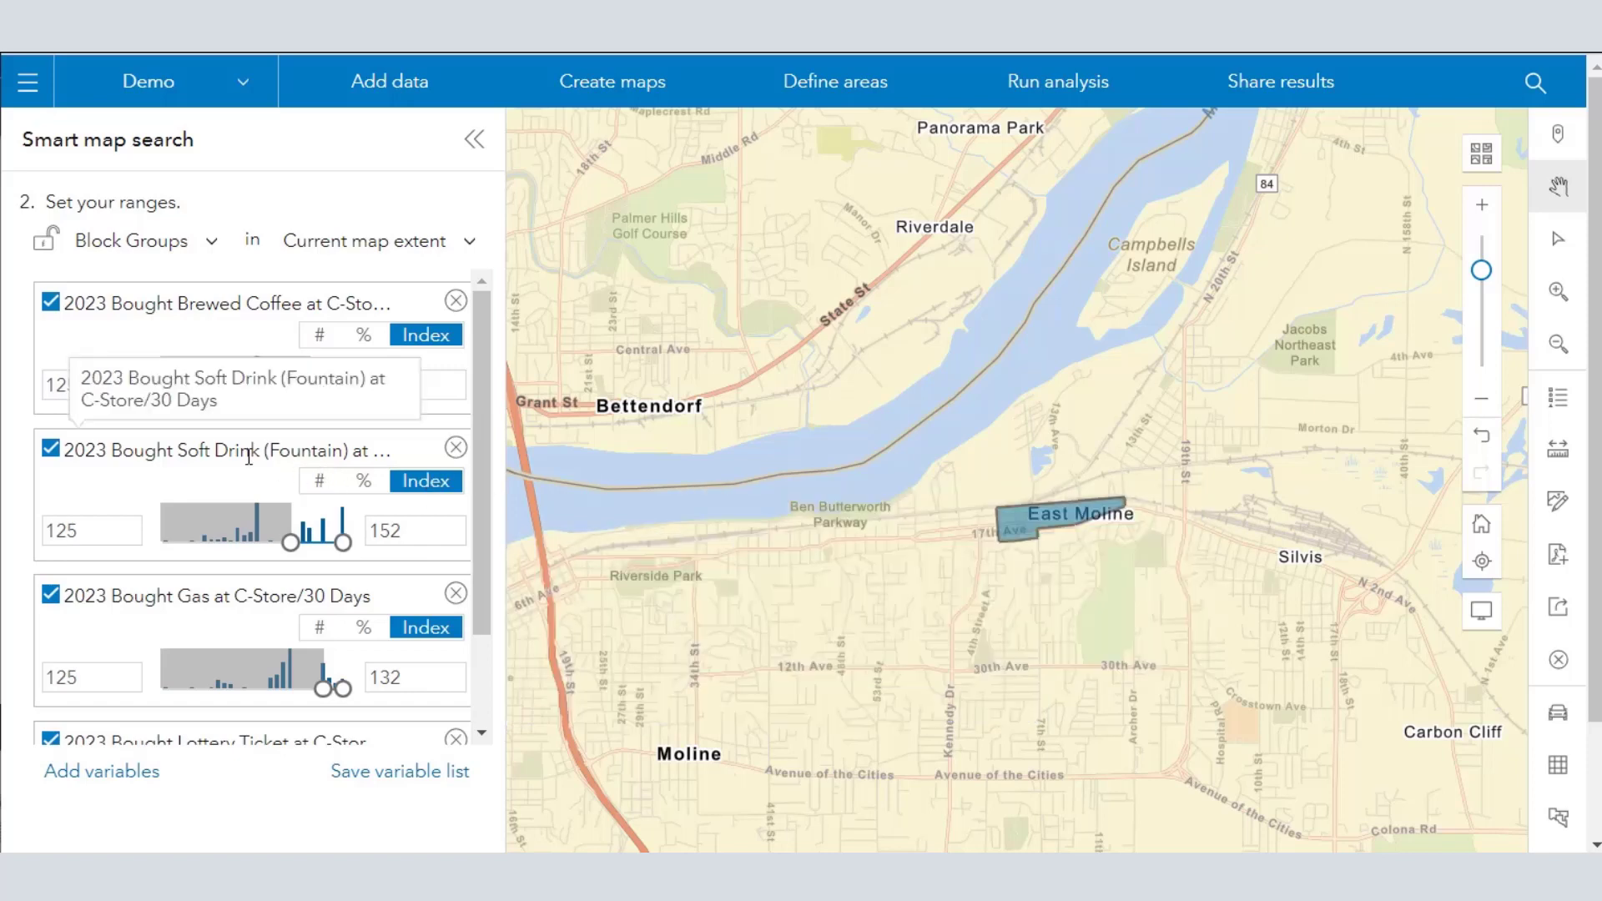
pyautogui.scroll(-2, 250, 459)
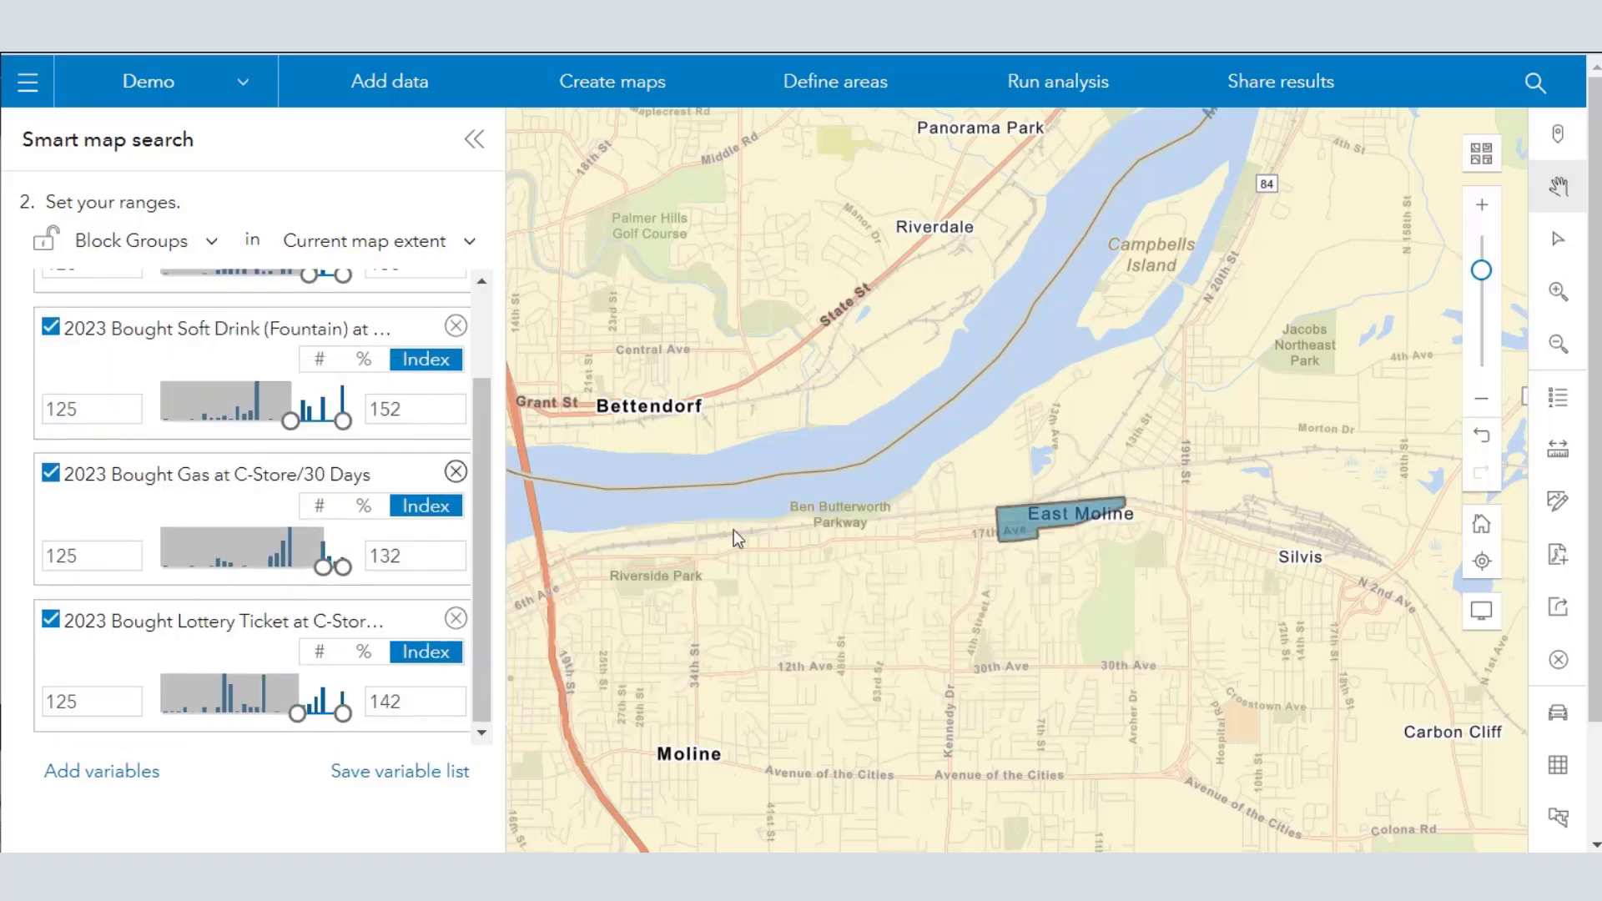
pyautogui.scroll(-2, 695, 524)
pyautogui.scroll(-2, 695, 524)
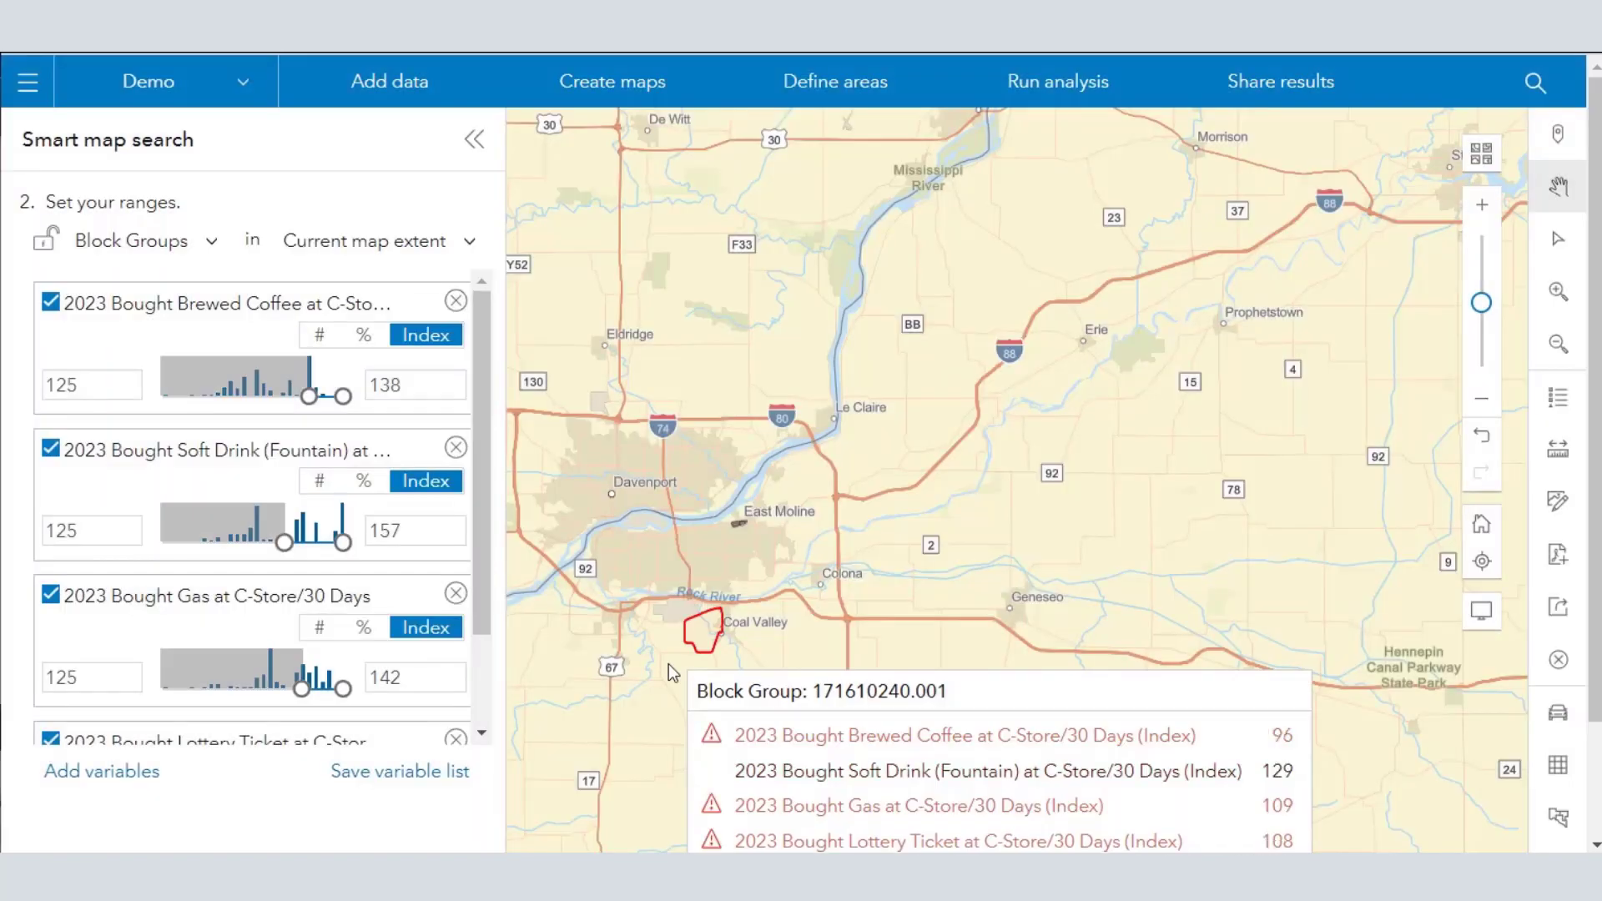
pyautogui.moveTo(779, 688)
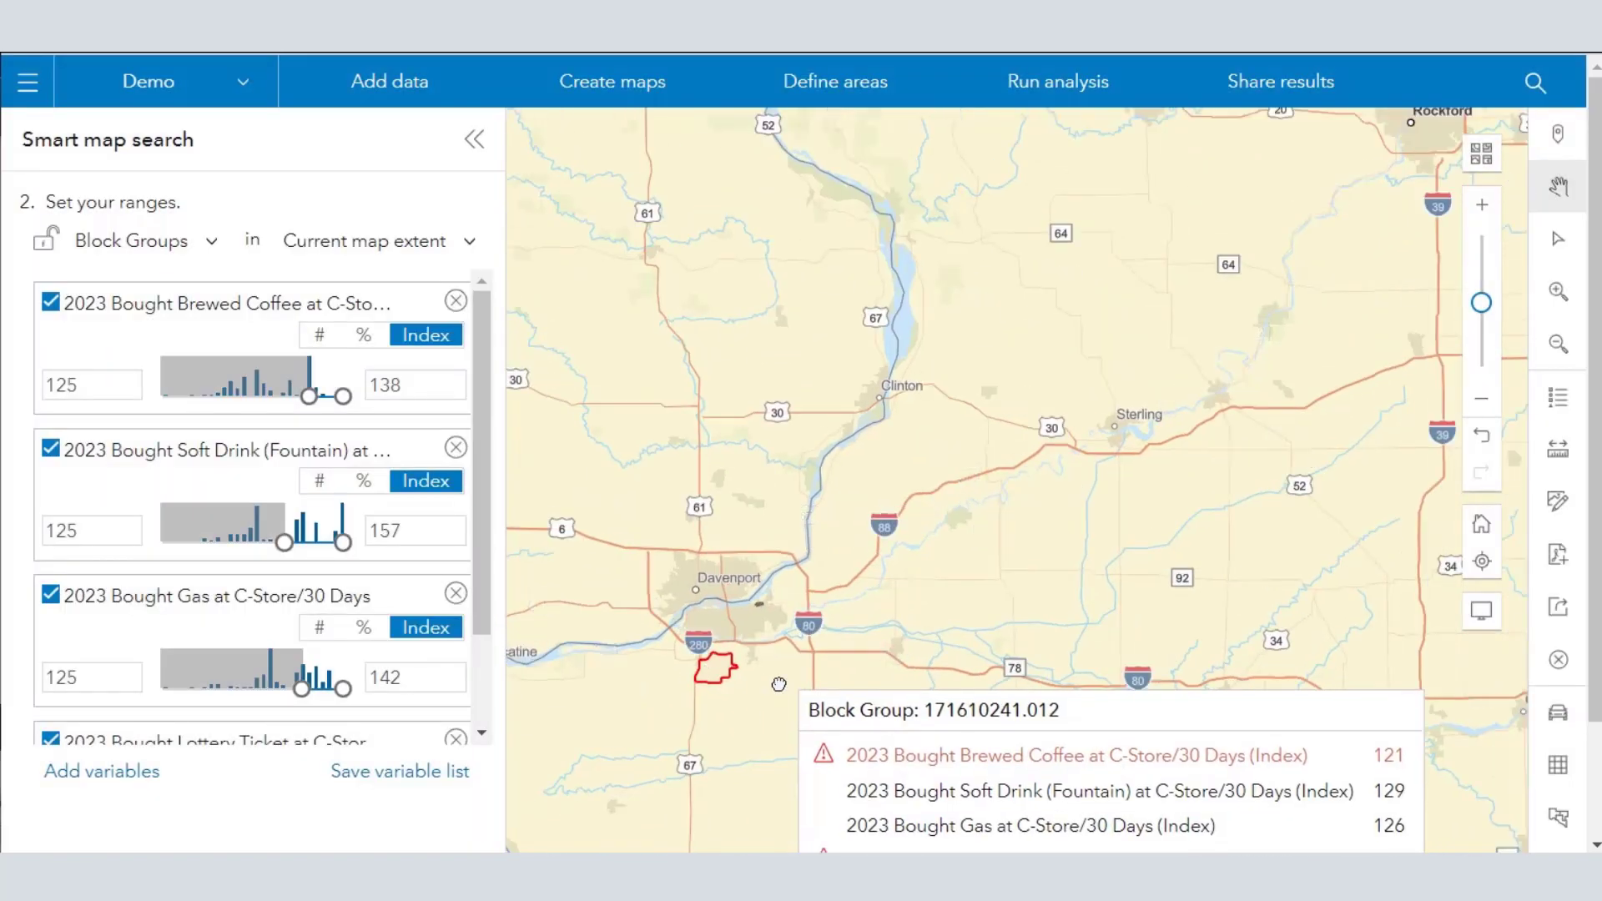
pyautogui.moveTo(780, 683); pyautogui.dragTo(1180, 630)
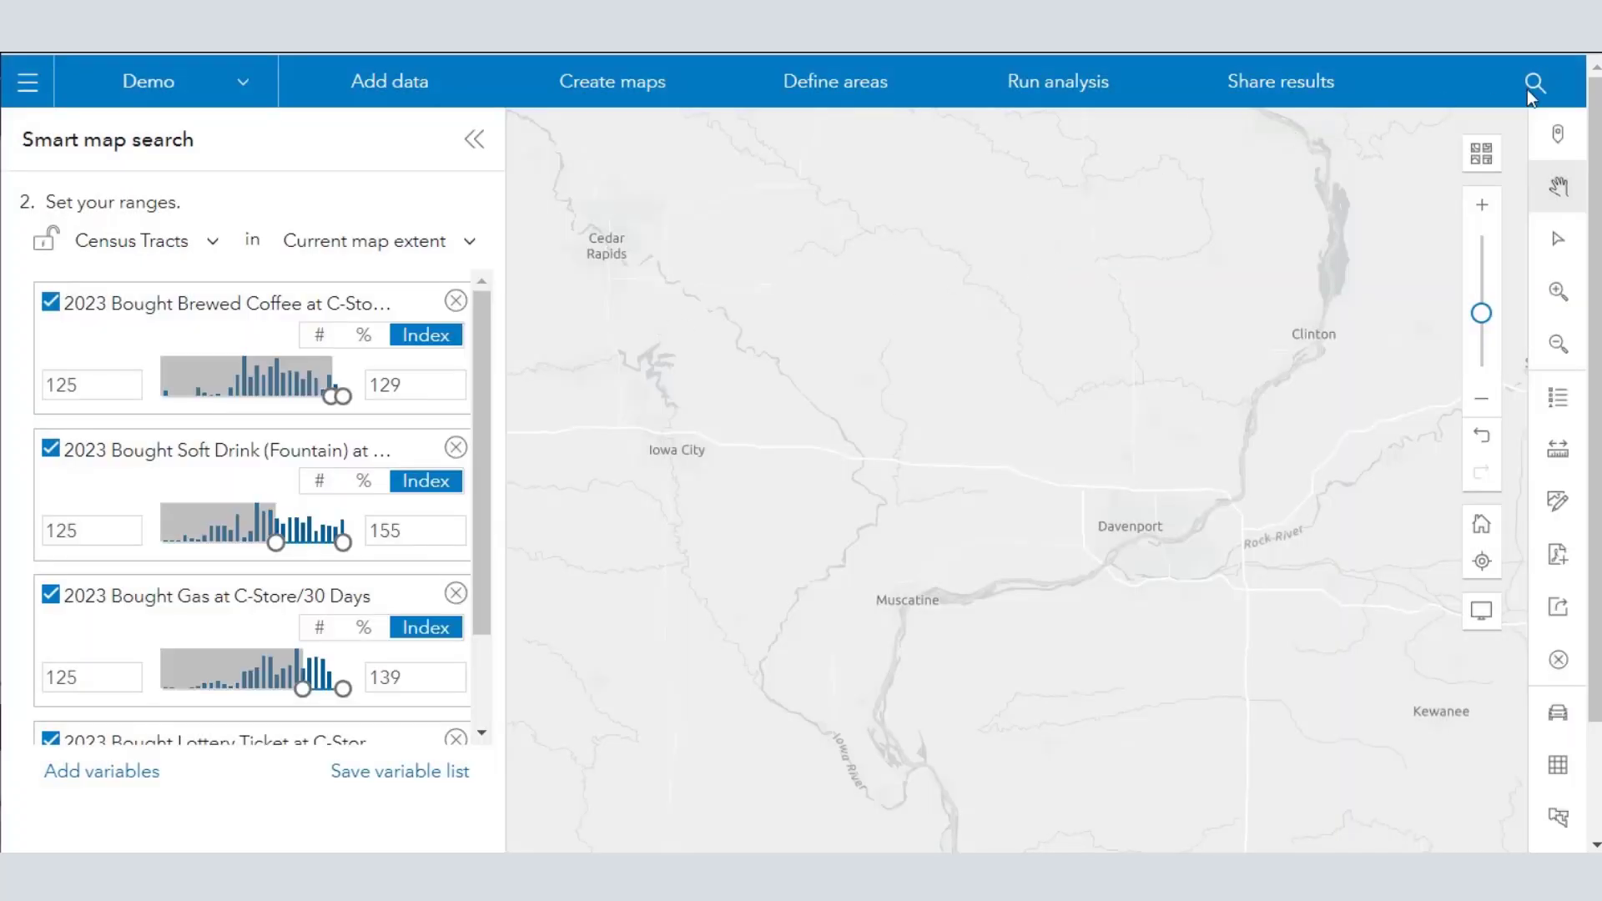
# Search the map for "gary, in" and check the region from Gary up to Chicago for matching block groups
pyautogui.click(1534, 90)
pyautogui.write('gary, in')
pyautogui.press('Return')
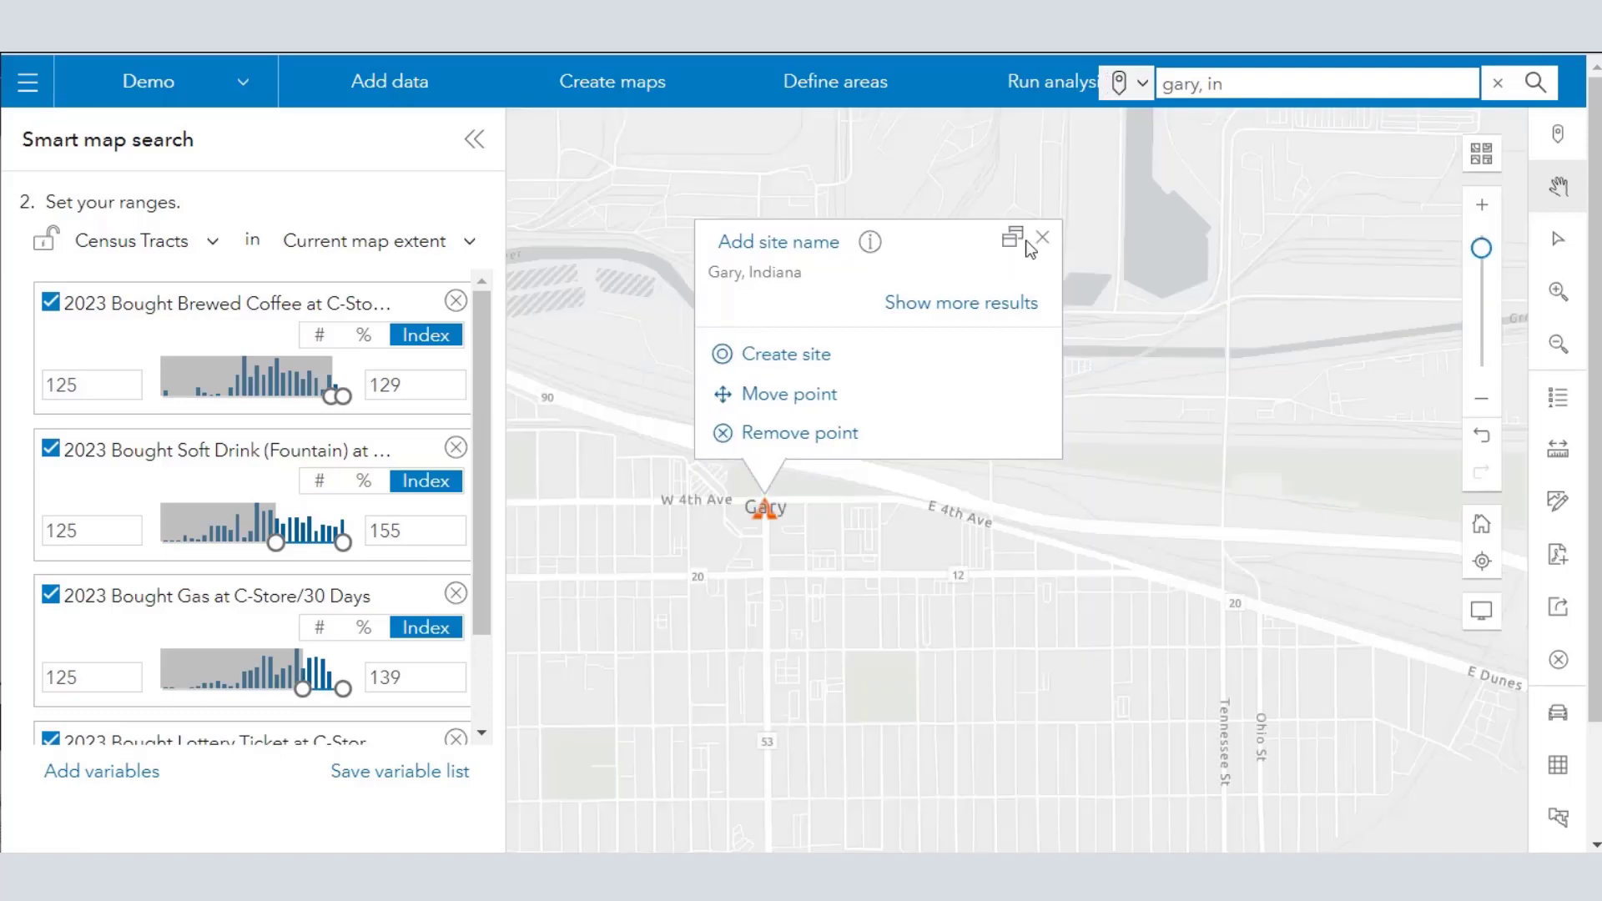
pyautogui.click(948, 315)
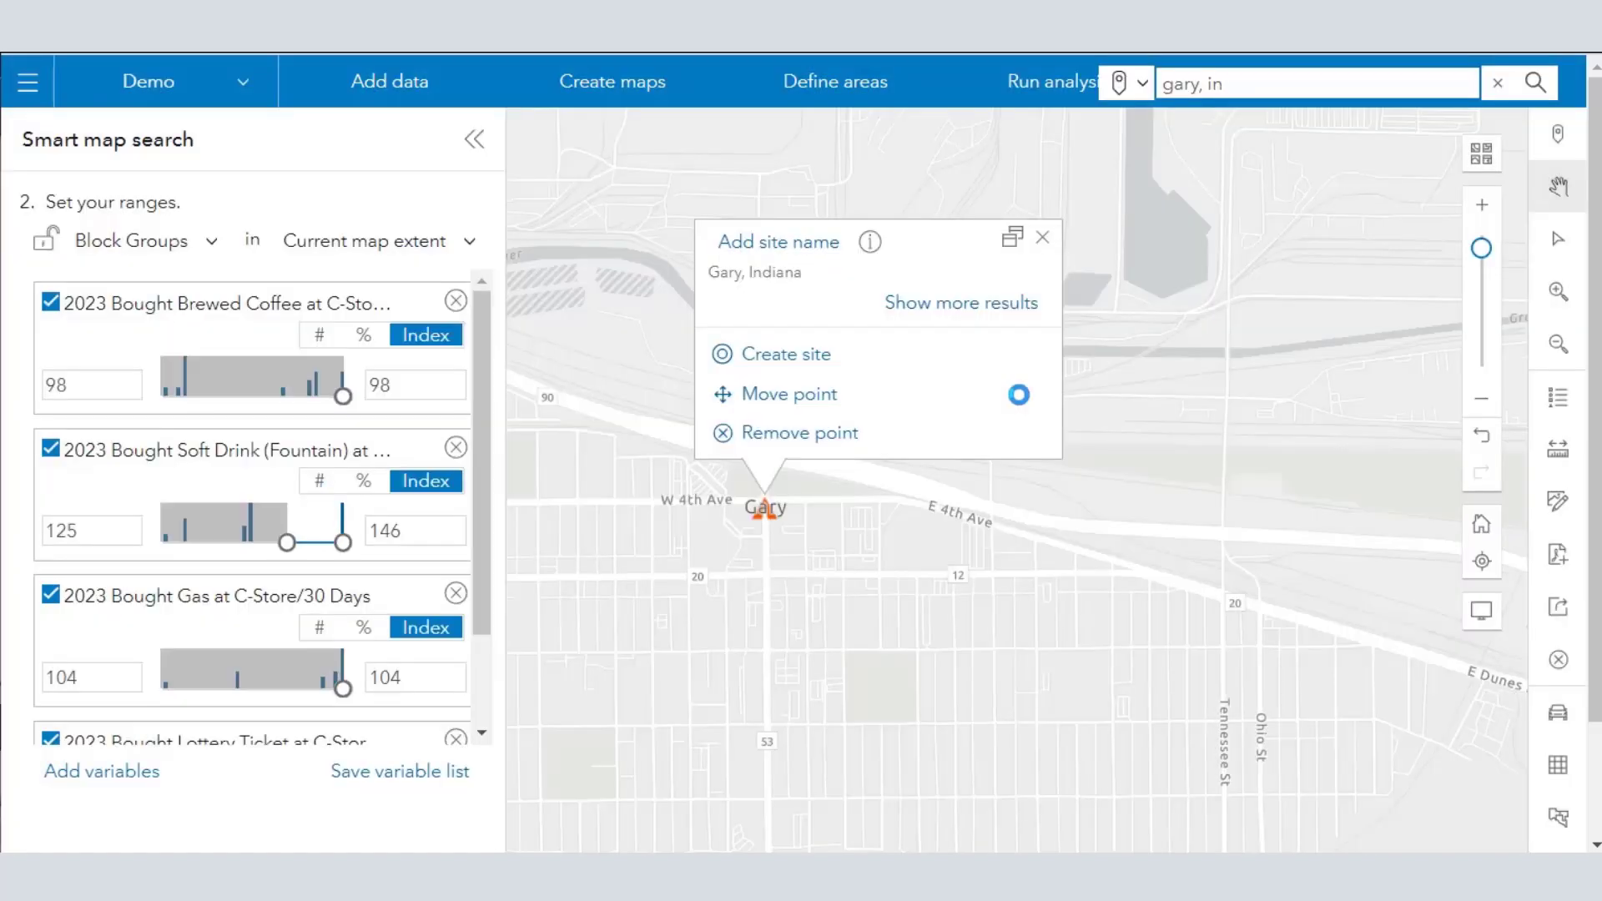
pyautogui.scroll(-2, 1142, 454)
pyautogui.scroll(-4, 1130, 451)
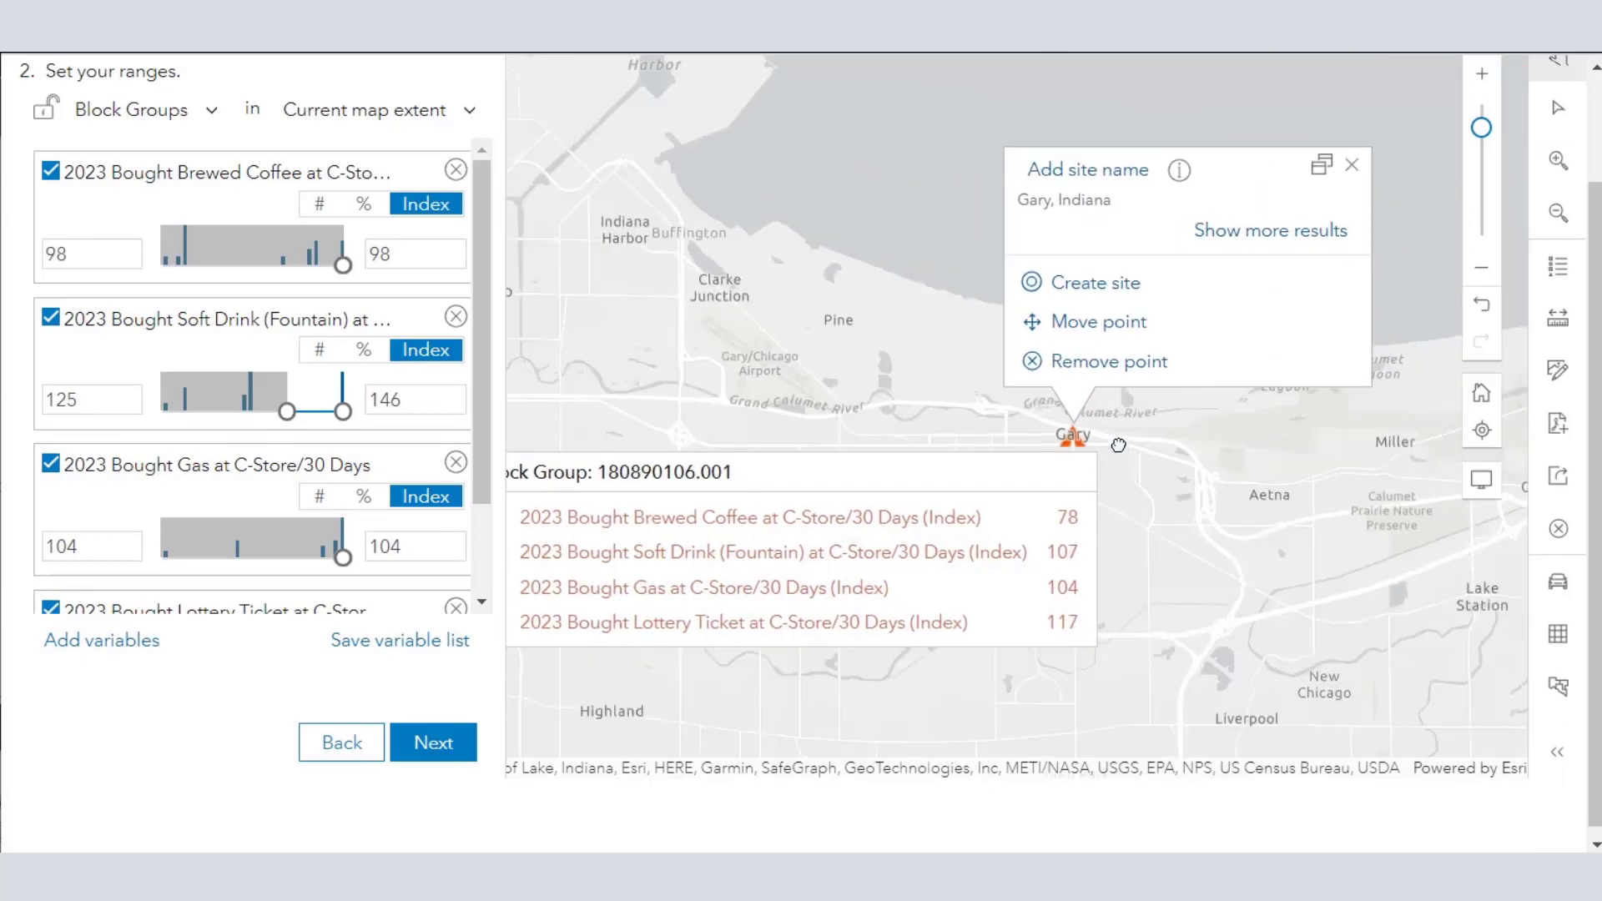
pyautogui.scroll(-2, 1118, 445)
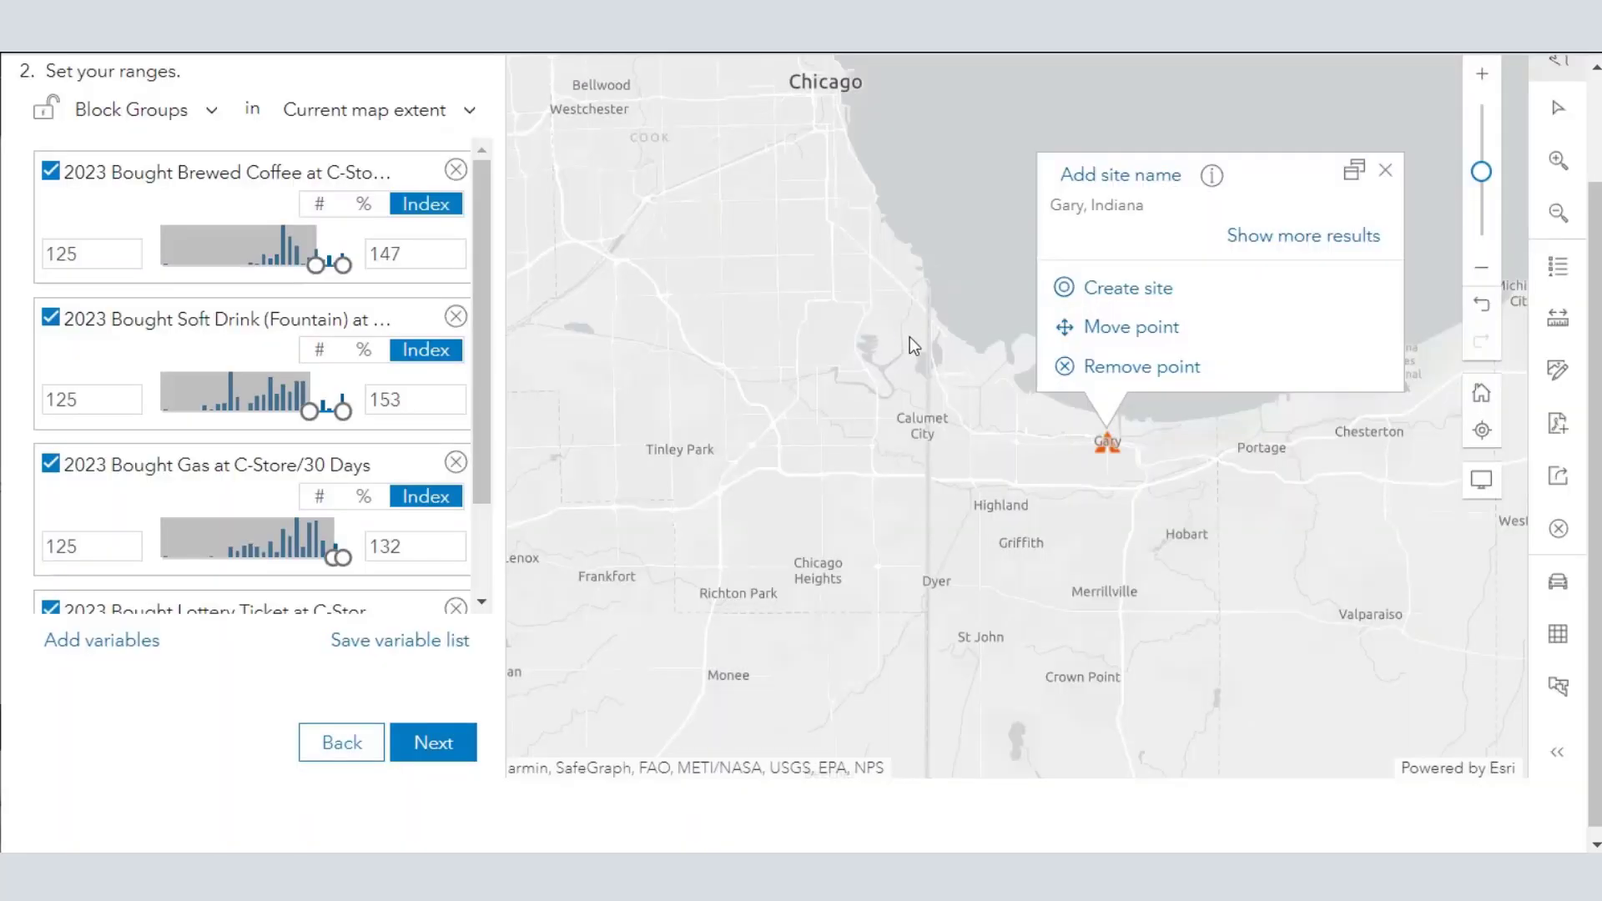
pyautogui.moveTo(806, 113); pyautogui.dragTo(948, 425)
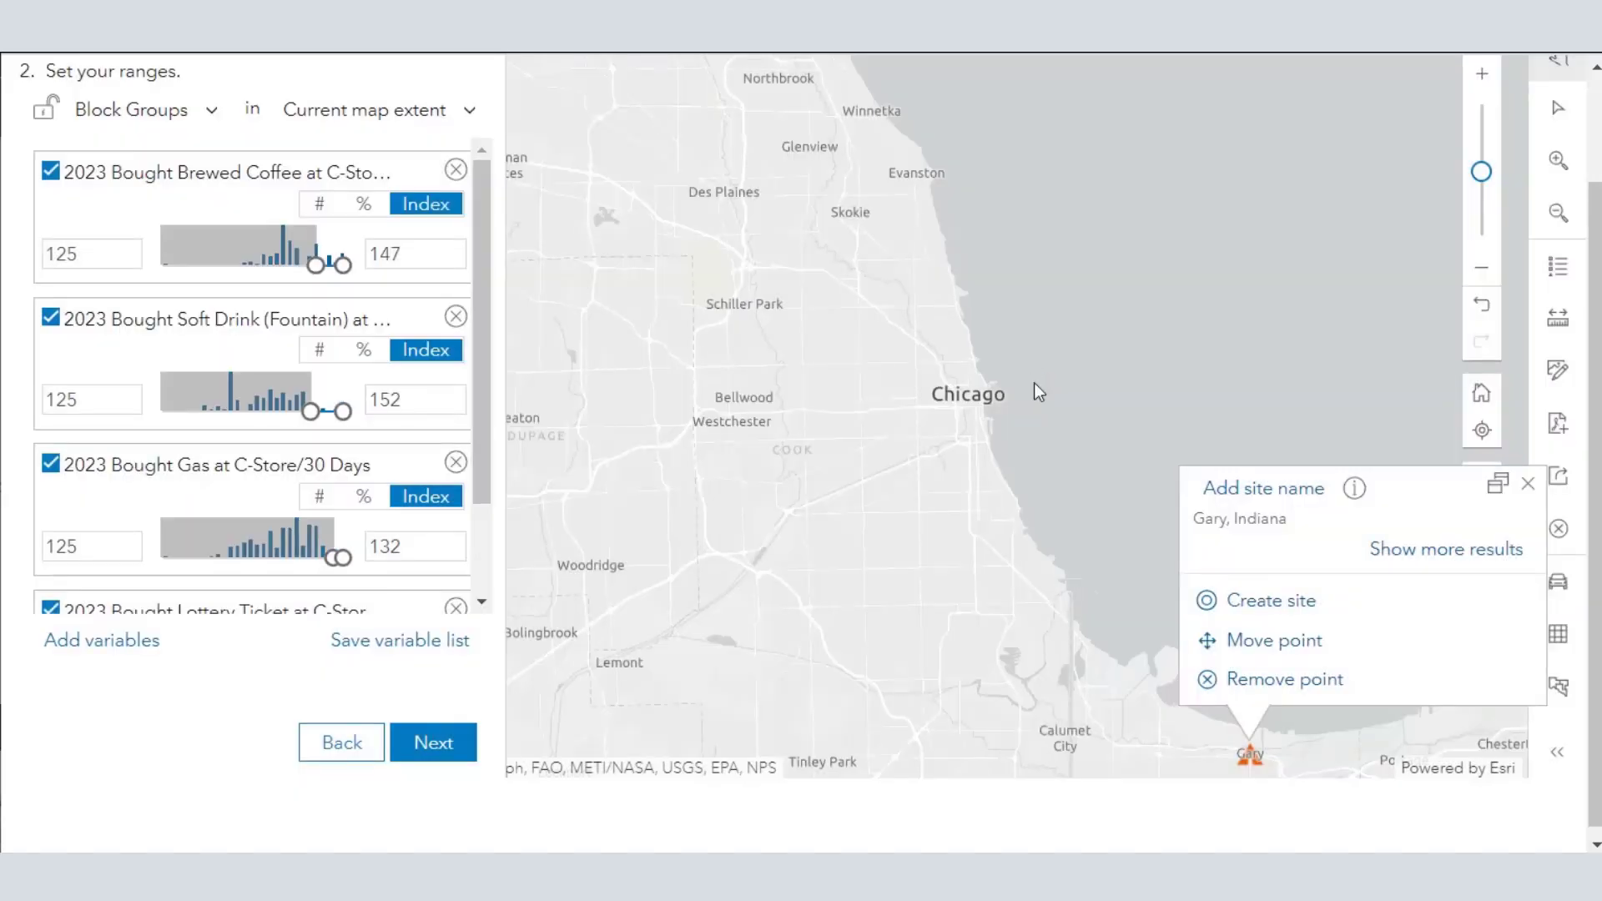
# Around Moline, Illinois, lower the minimum index to 120 for the fountain soft drink, gas, lottery ticket and brewed coffee variables
pyautogui.click(94, 389)
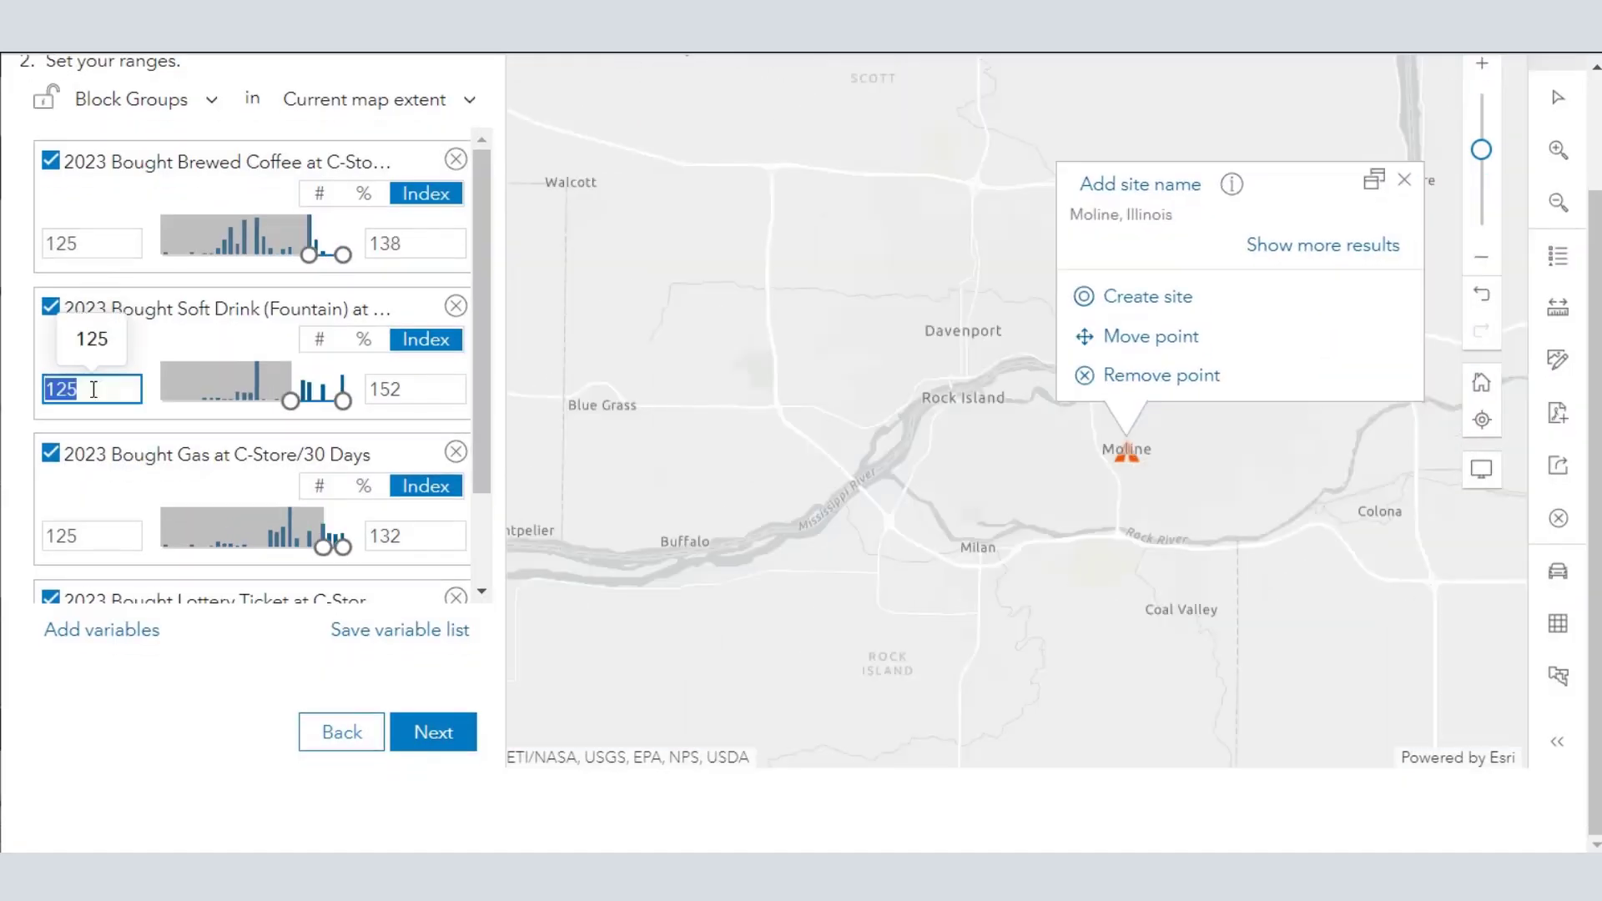
pyautogui.write('12')
pyautogui.click(91, 532)
pyautogui.write('2')
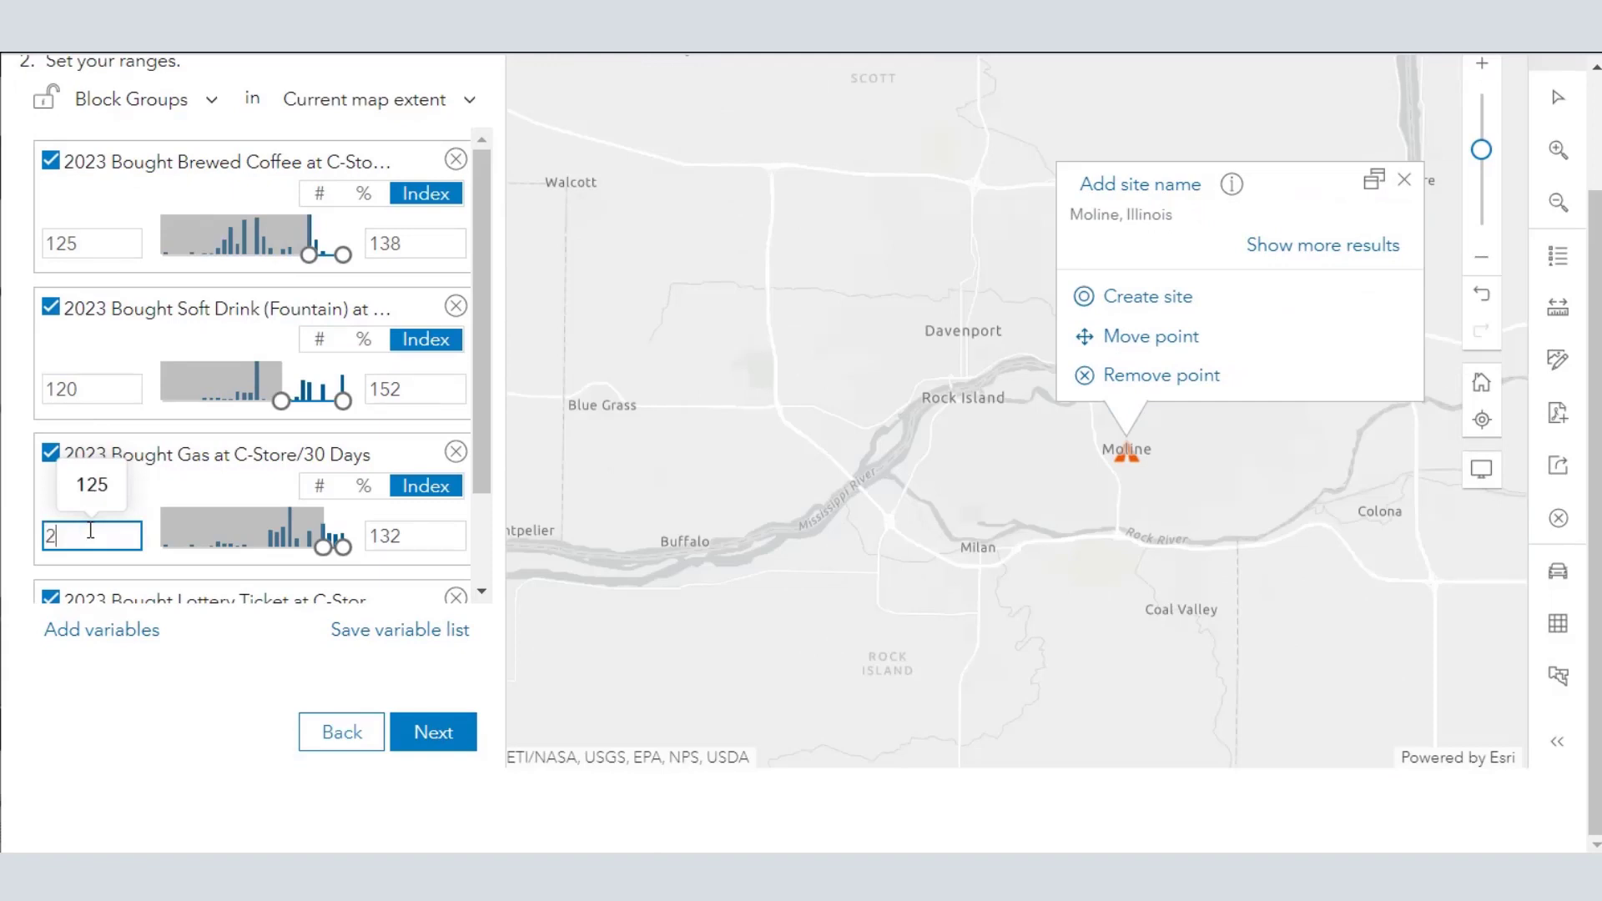
pyautogui.write('0')
pyautogui.scroll(-2, 132, 509)
pyautogui.click(86, 549)
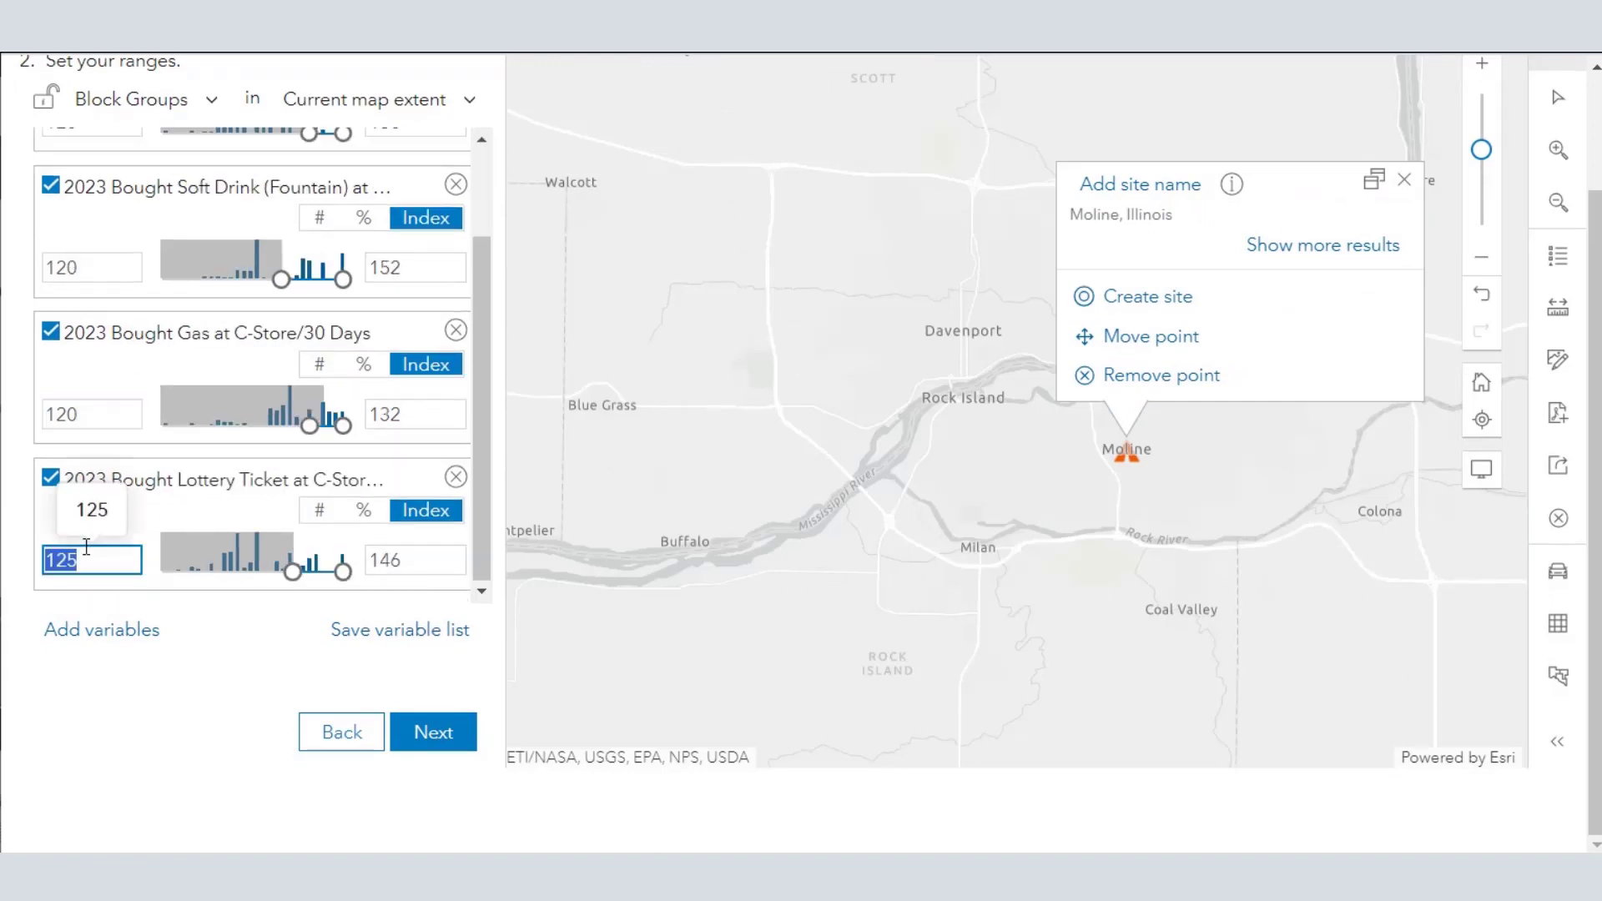
pyautogui.write('12')
pyautogui.scroll(2, 92, 369)
pyautogui.scroll(2, 84, 407)
pyautogui.click(84, 383)
pyautogui.write('120')
pyautogui.press('Return')
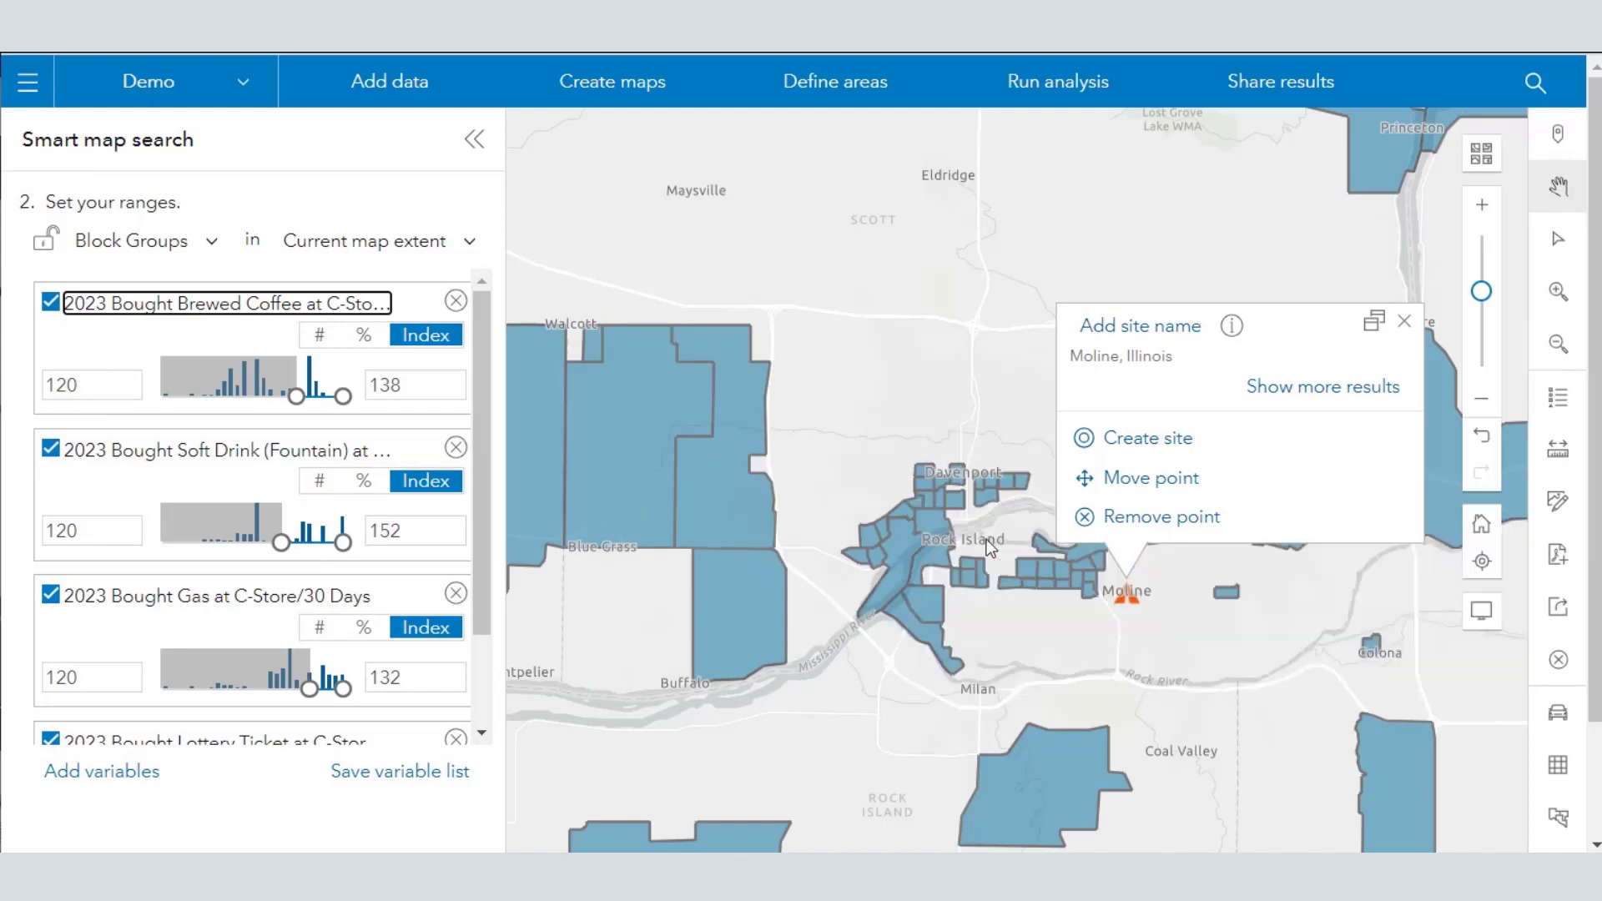
# Set the search geography to Block Groups for the area around St Louis and Jefferson City, and proceed to the list of matching areas
pyautogui.moveTo(839, 543)
pyautogui.scroll(-4, 840, 542)
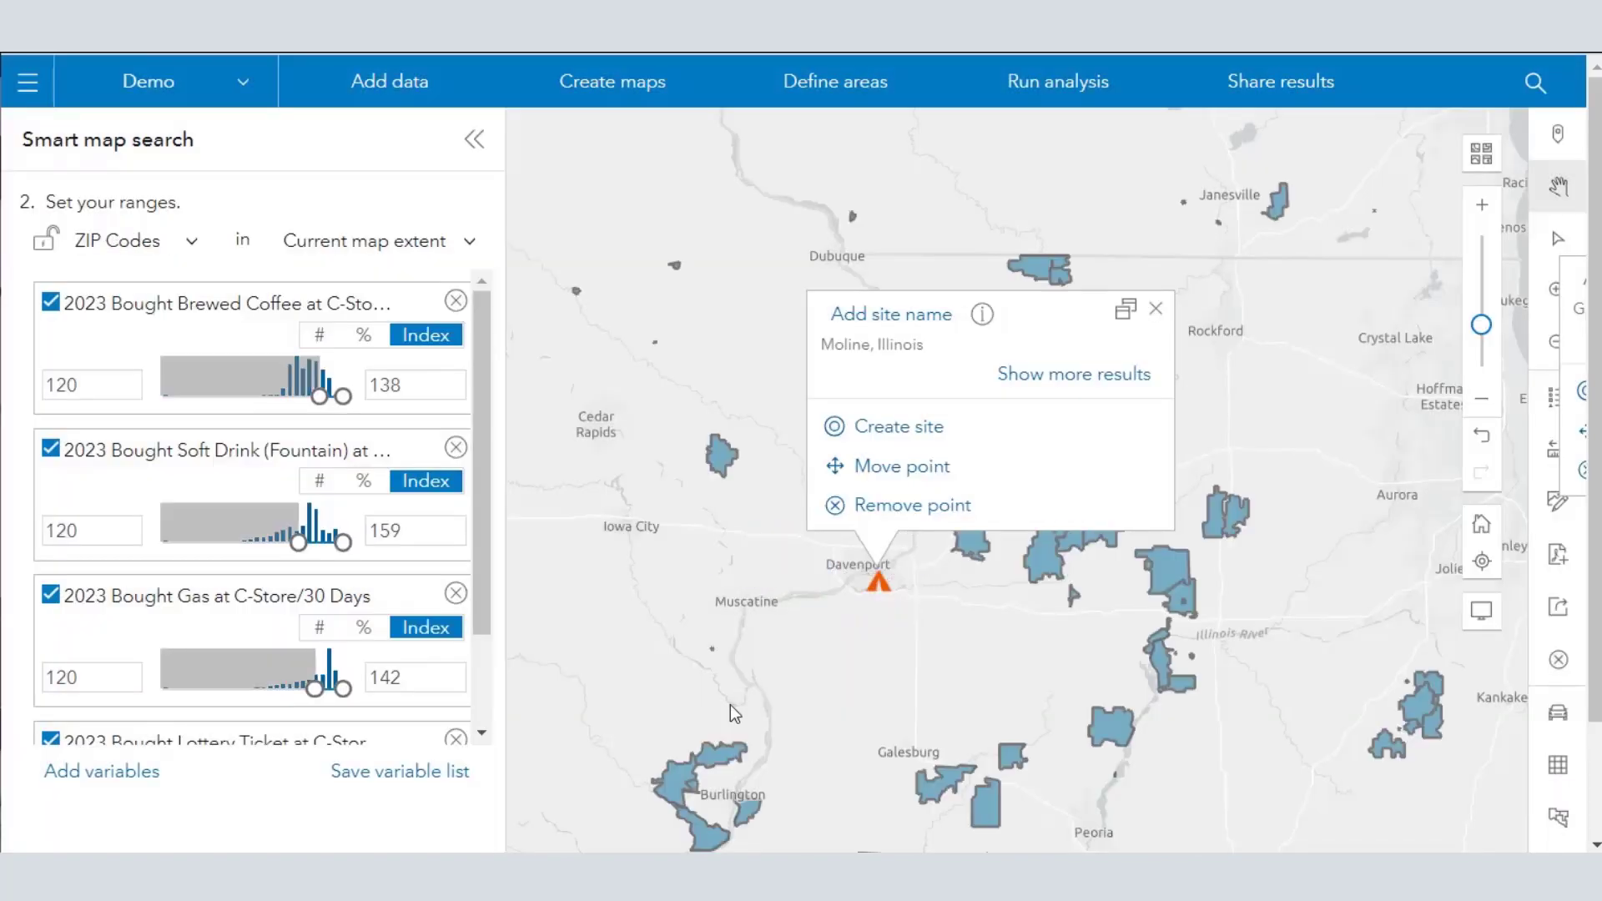
pyautogui.moveTo(793, 577)
pyautogui.mouseDown()
pyautogui.moveTo(947, 317)
pyautogui.moveTo(974, 212)
pyautogui.mouseUp()
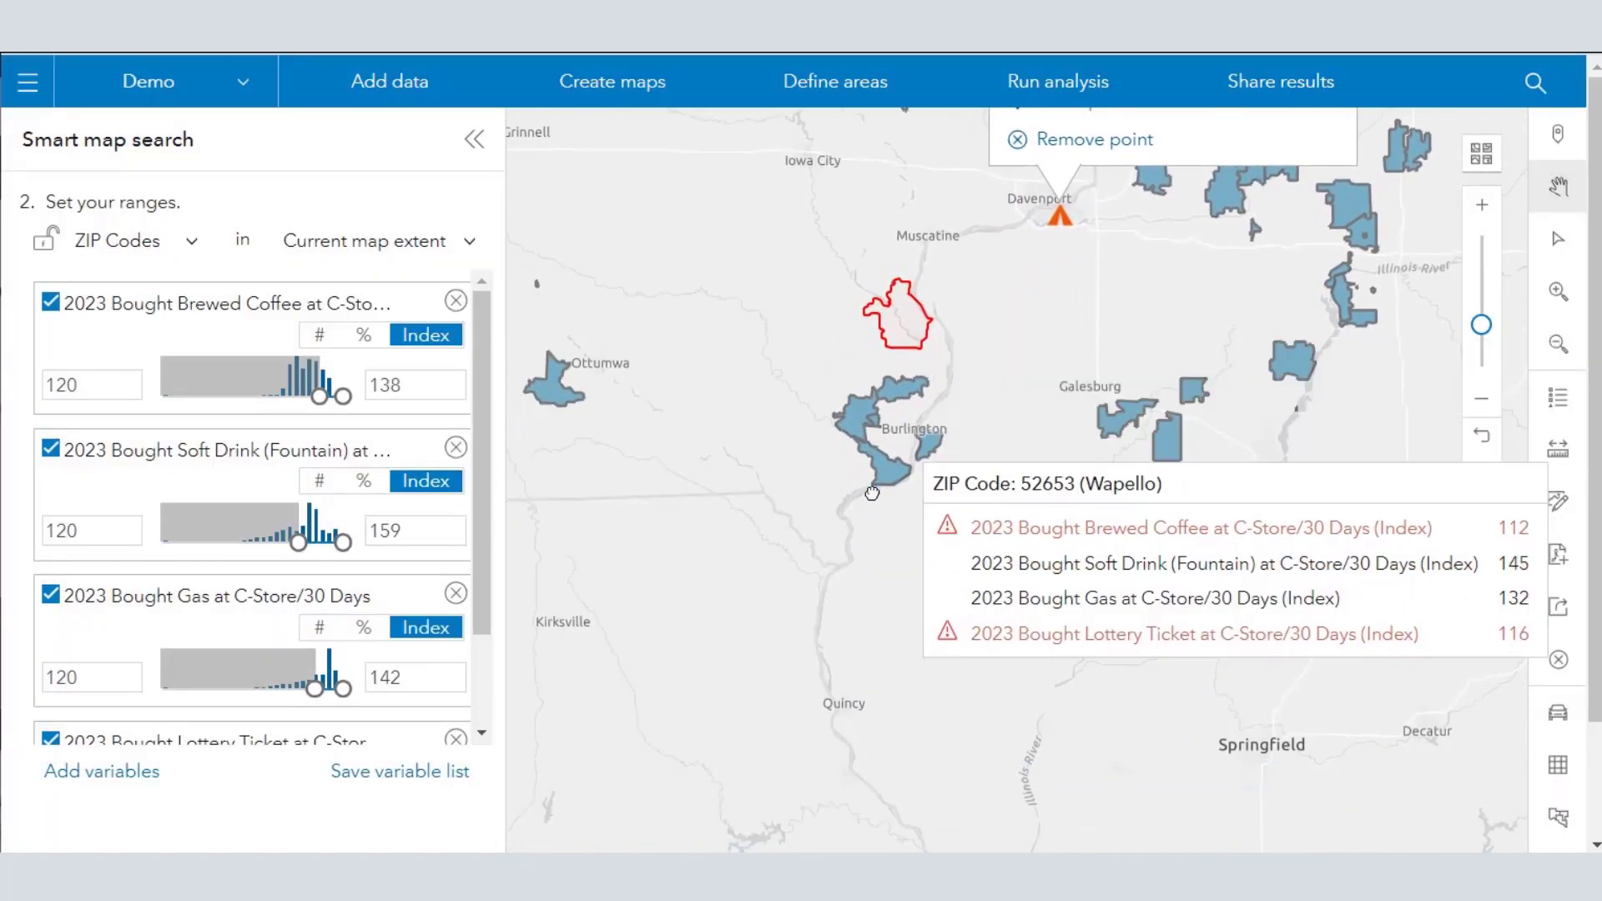
pyautogui.moveTo(860, 655); pyautogui.dragTo(919, 626)
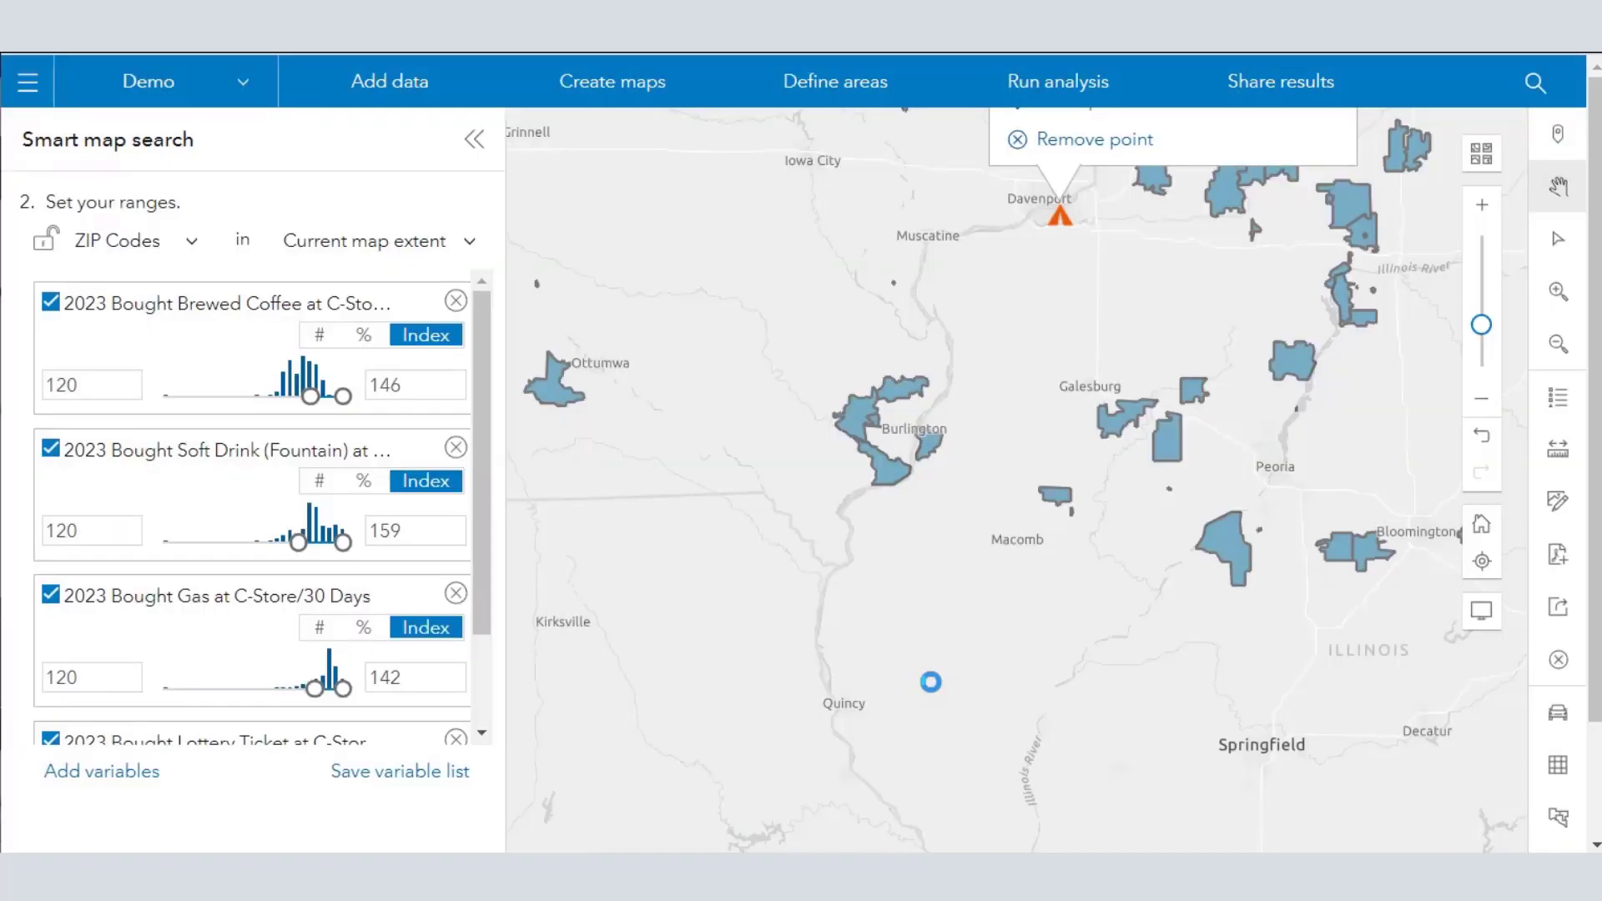
pyautogui.moveTo(930, 675); pyautogui.dragTo(987, 250)
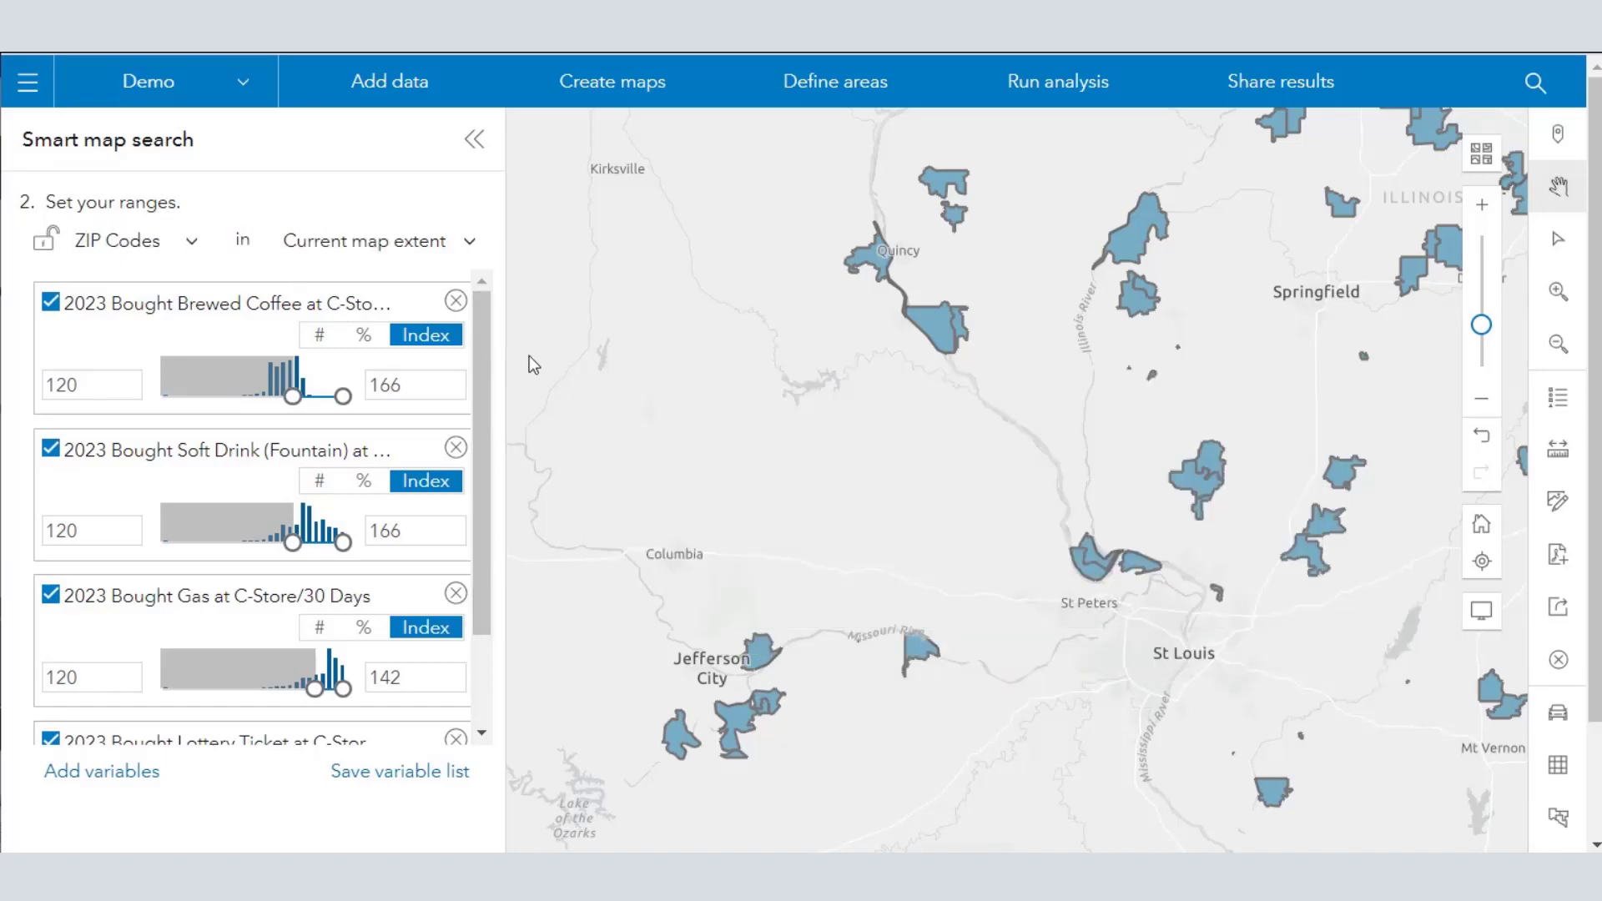
pyautogui.click(192, 246)
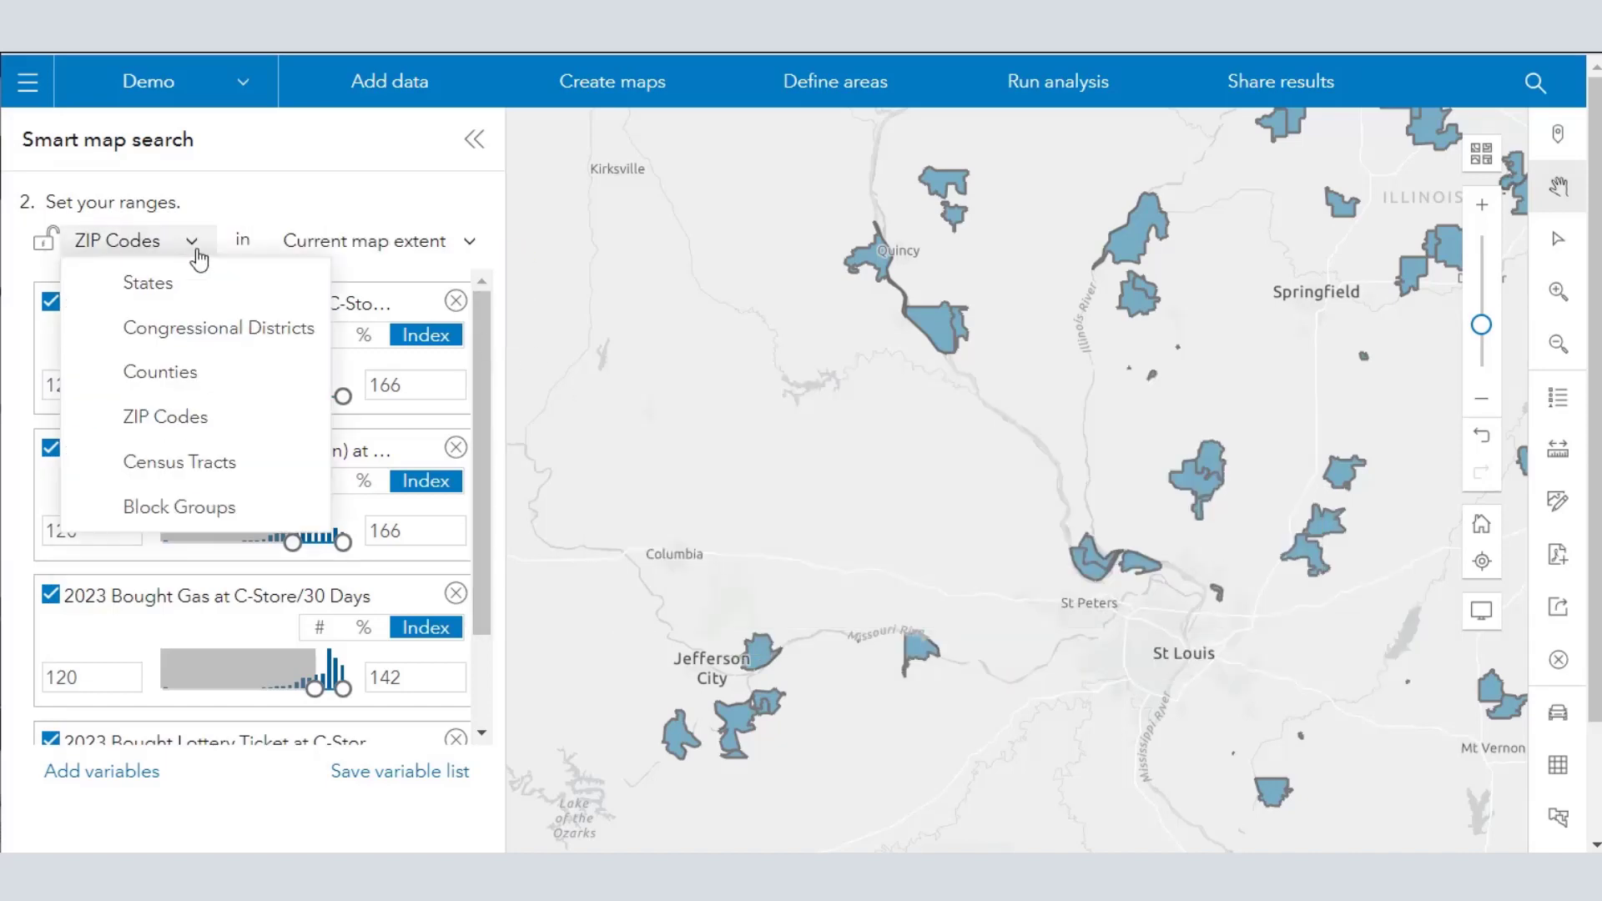
pyautogui.click(187, 505)
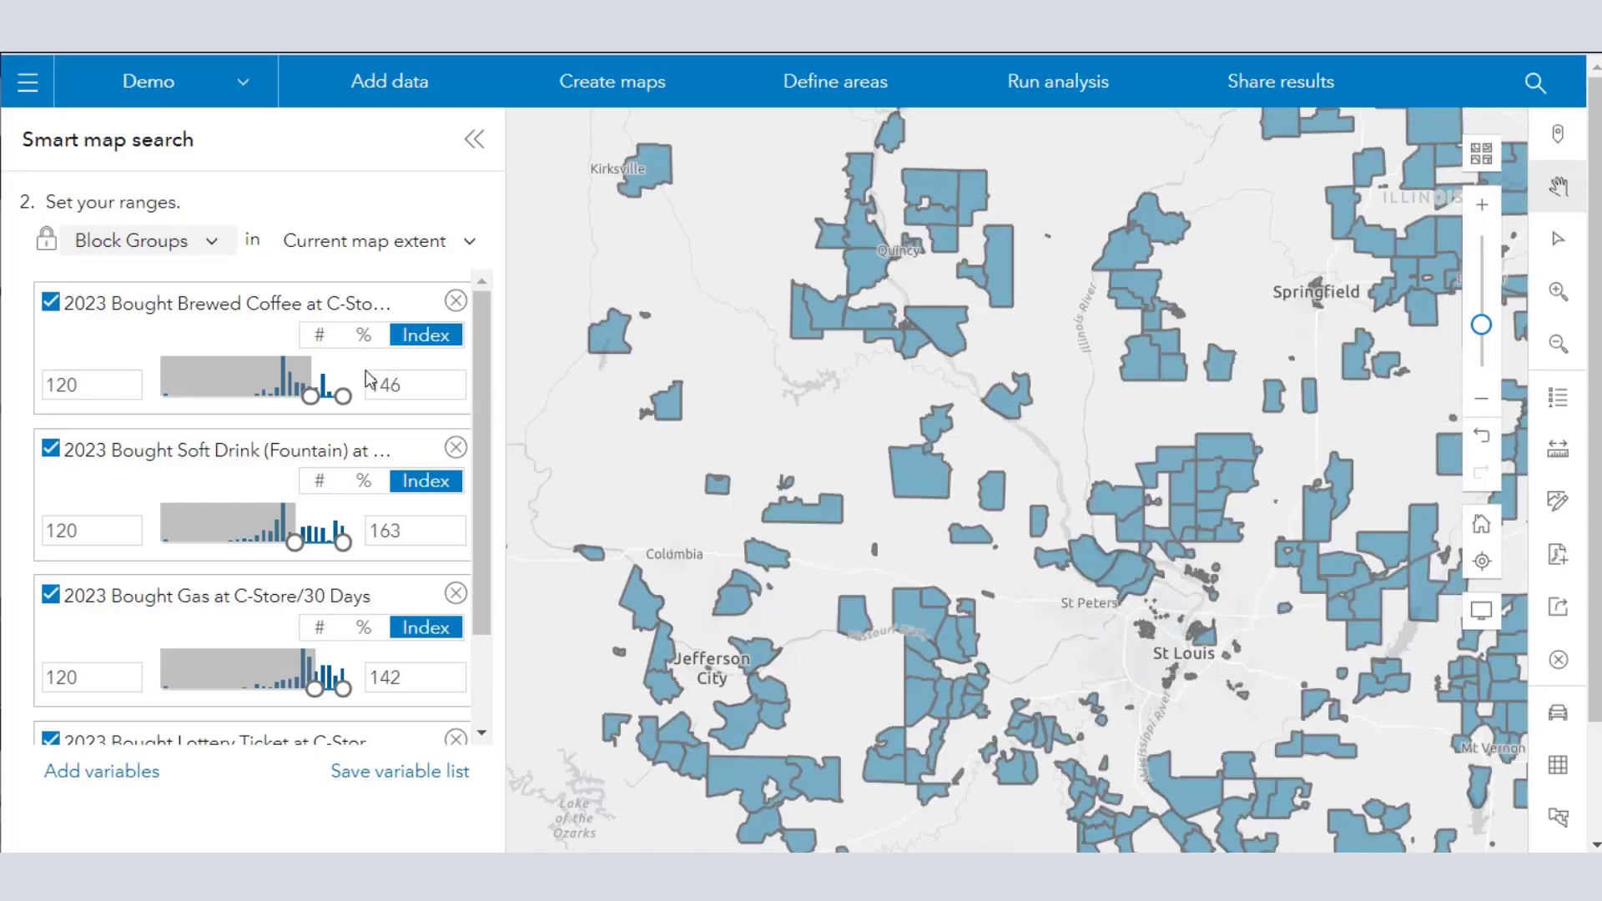
pyautogui.scroll(-3, 350, 384)
pyautogui.click(434, 750)
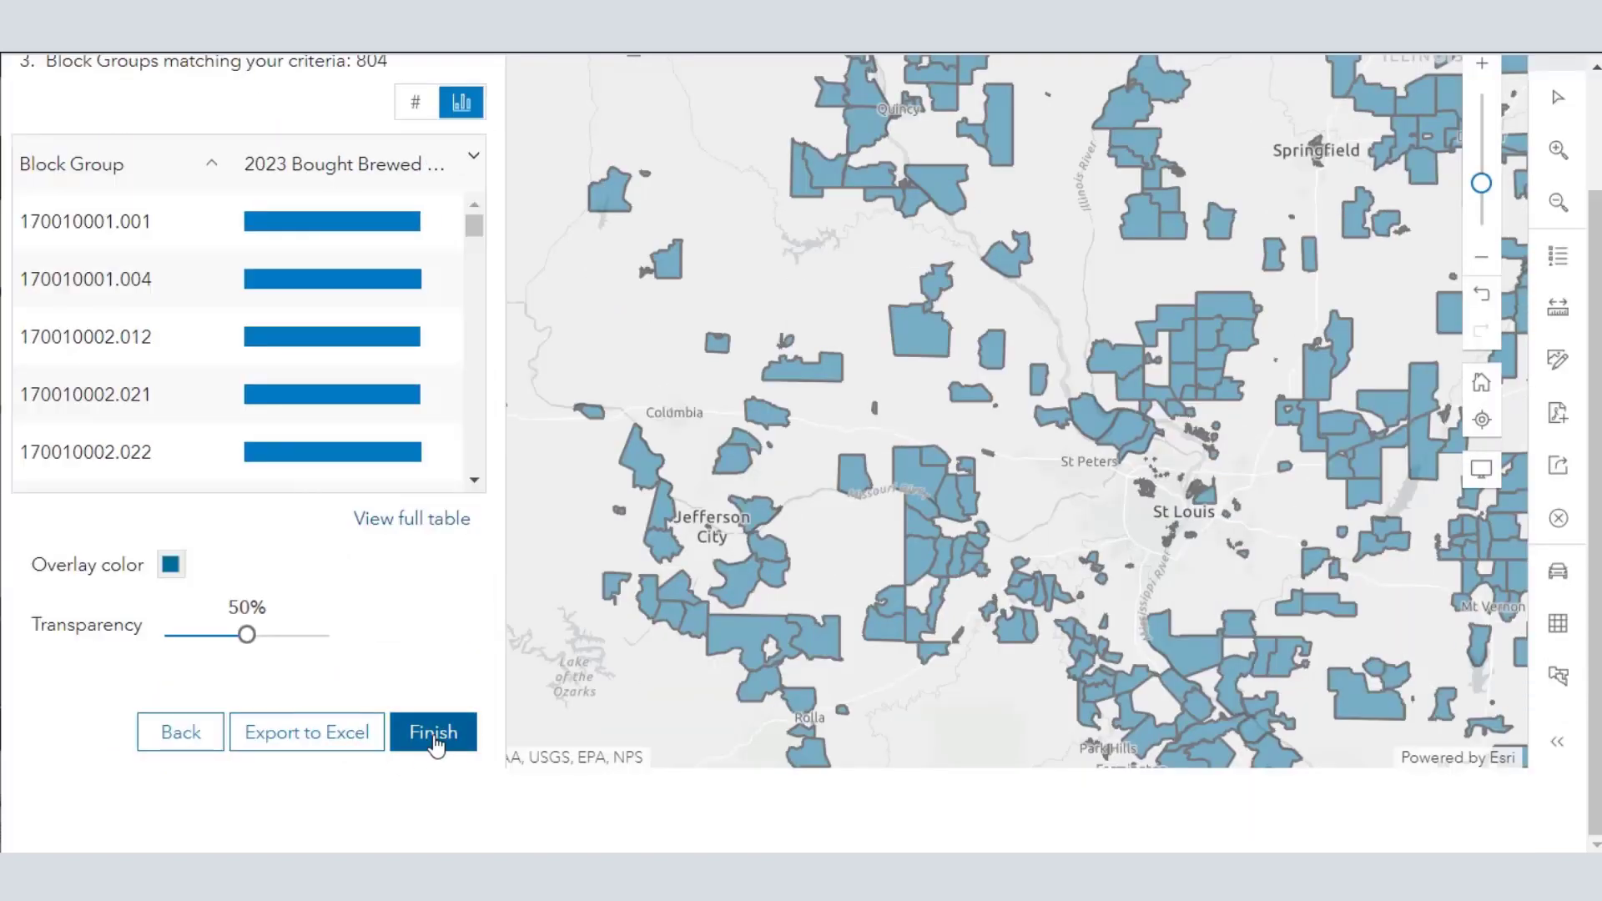
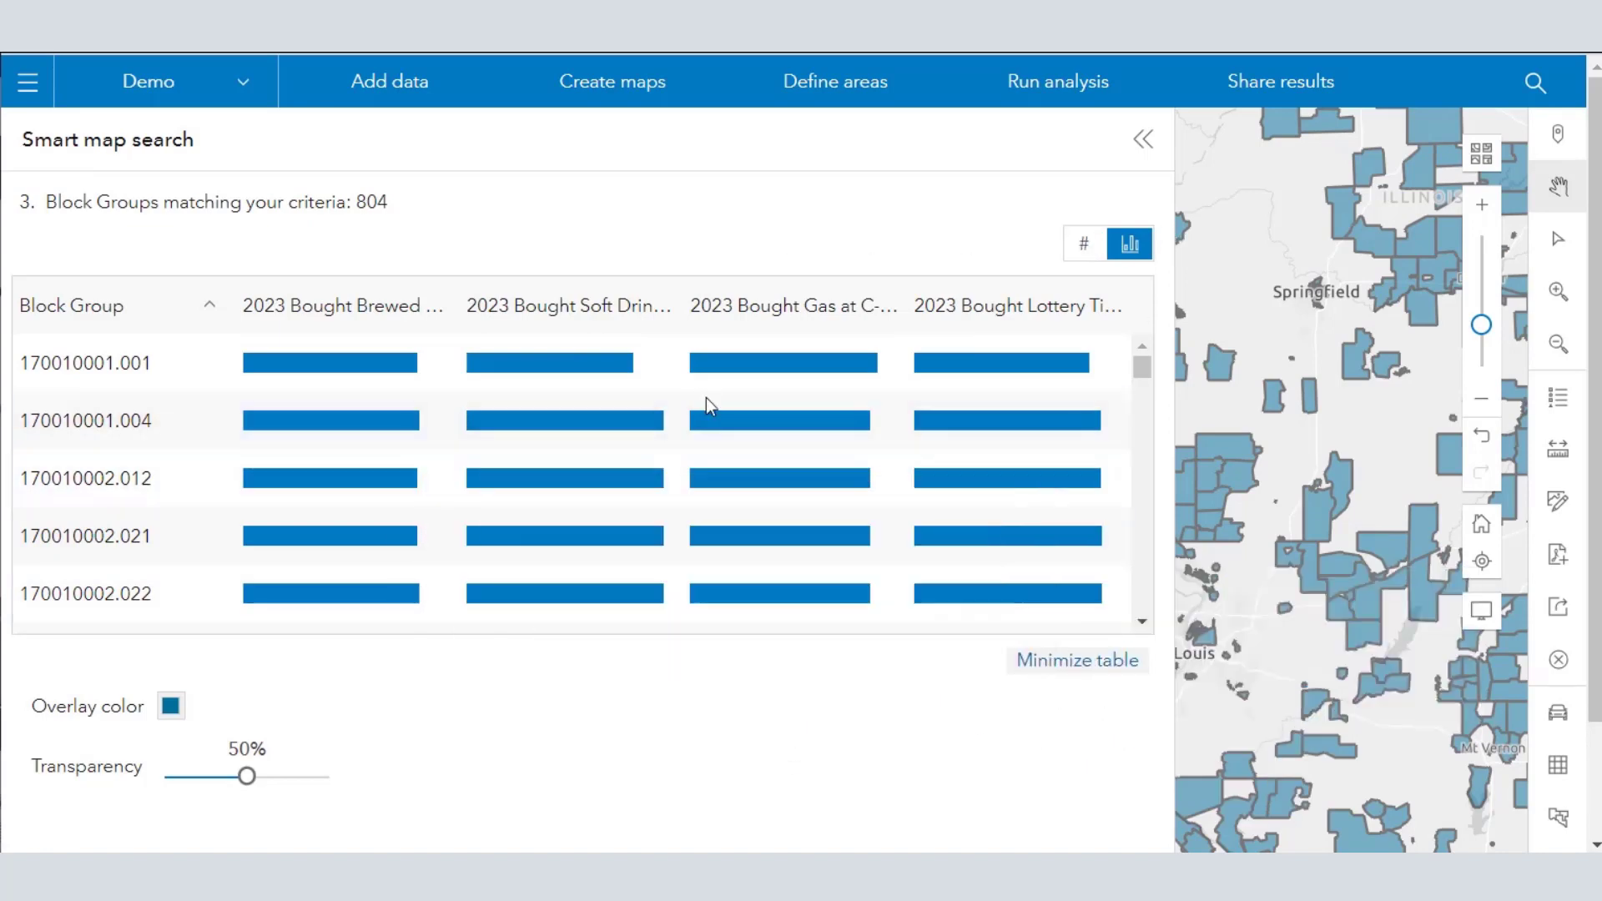
# Export the full table of matching block groups to Excel and open the exported workbook
pyautogui.scroll(-2, 534, 715)
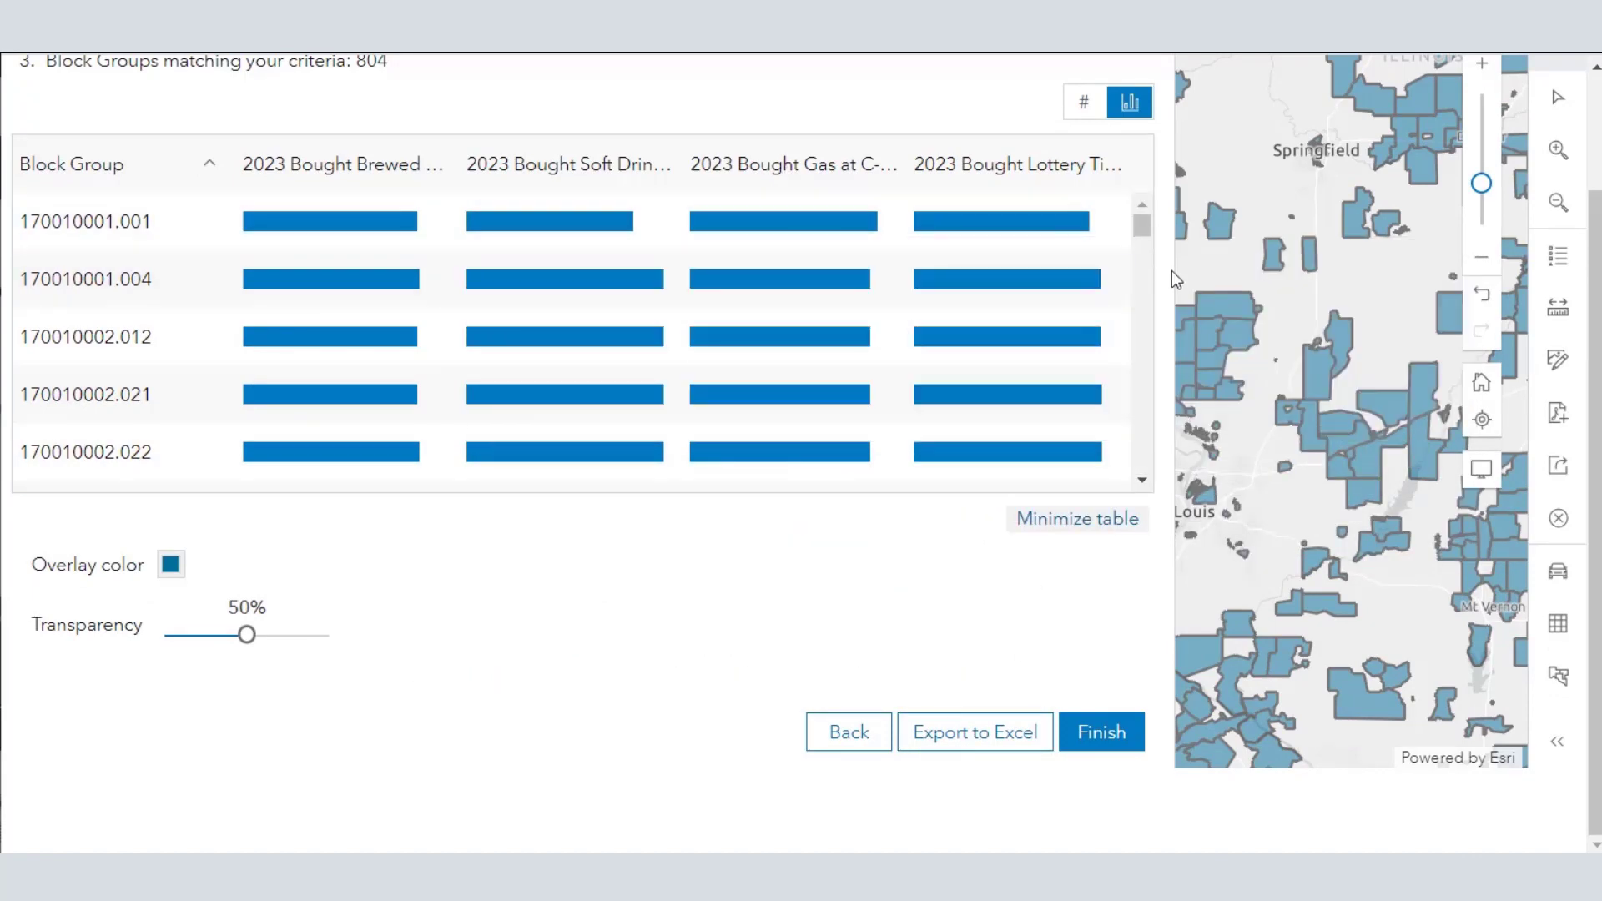
pyautogui.click(1017, 736)
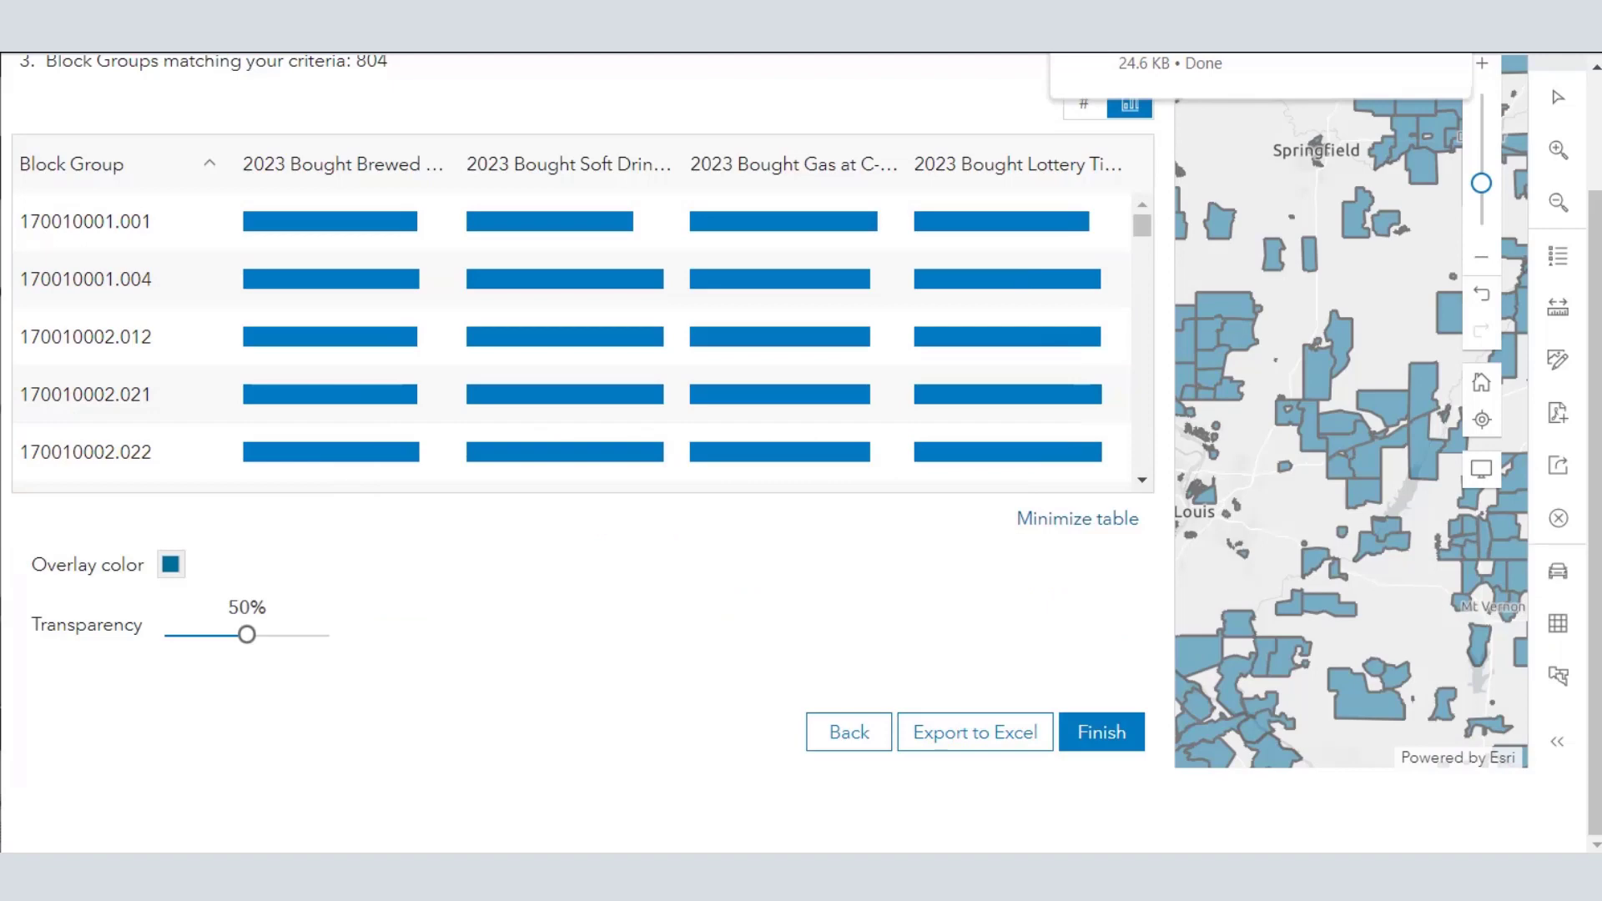
pyautogui.click(1169, 67)
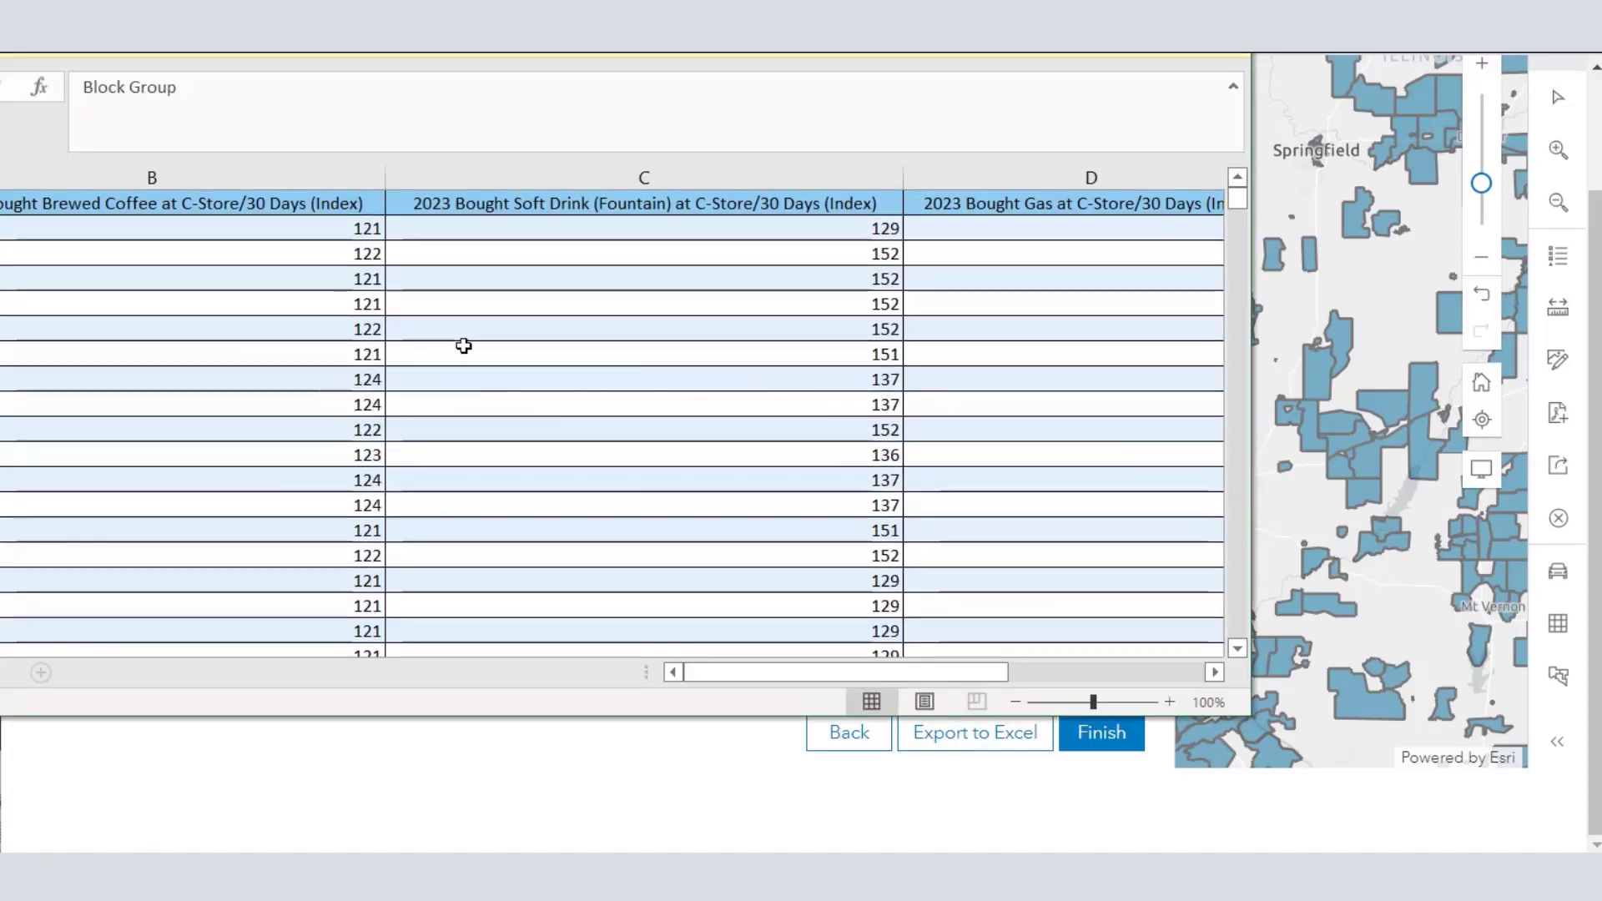
# Sort the exported block groups by the brewed coffee index from highest to lowest, and return to the smart map search
pyautogui.click(313, 202)
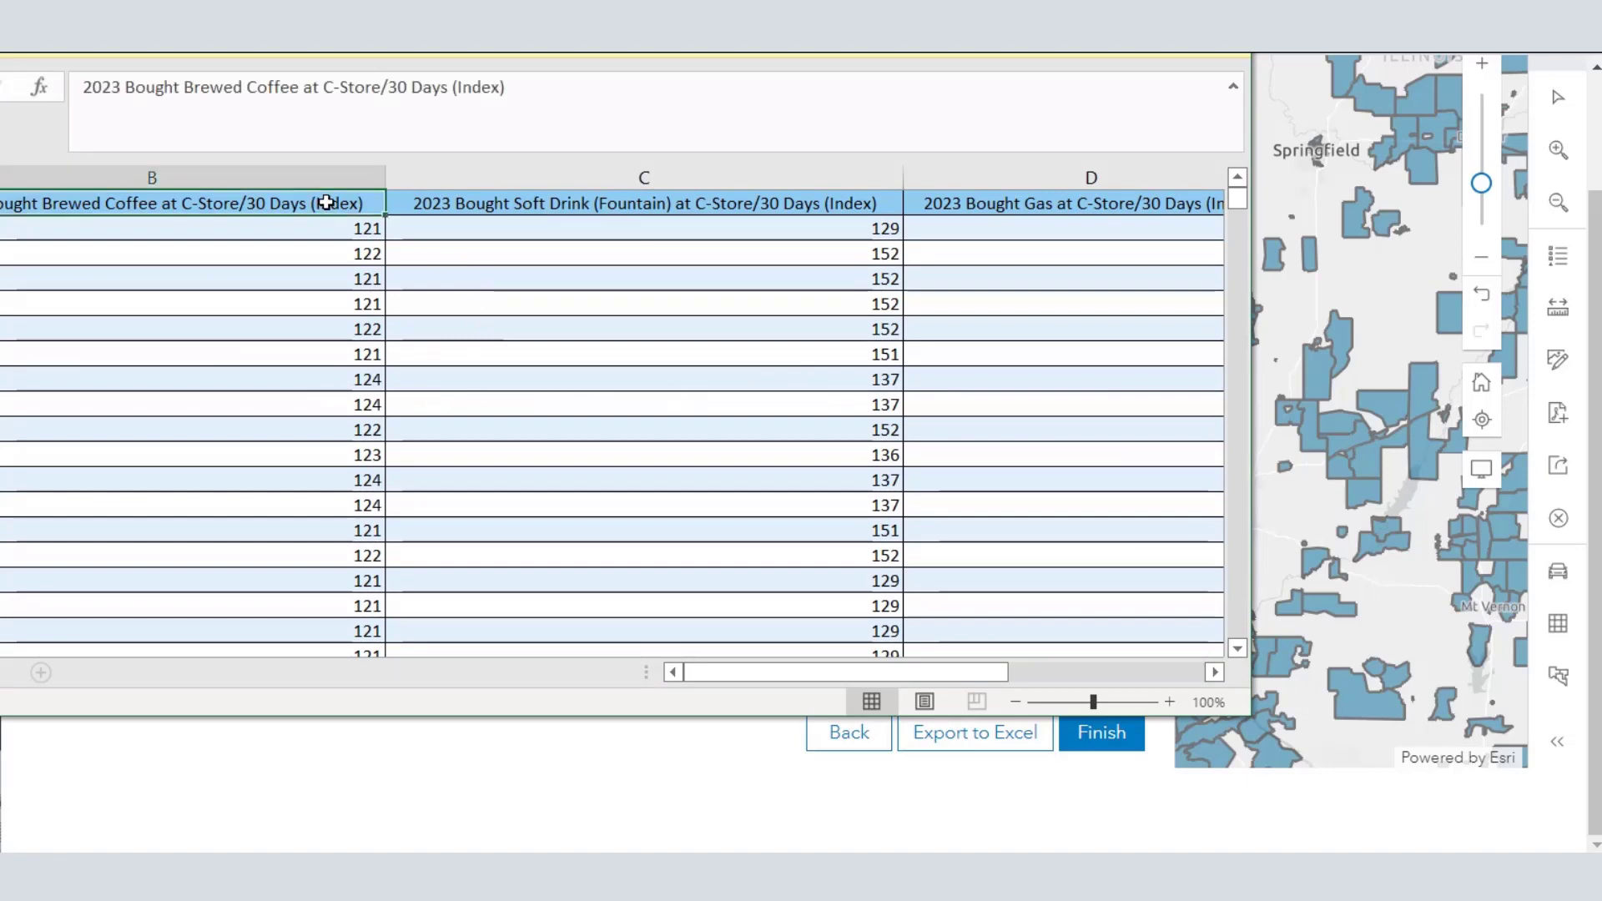
pyautogui.hotkey('ctrl', 'shift', 'Down')
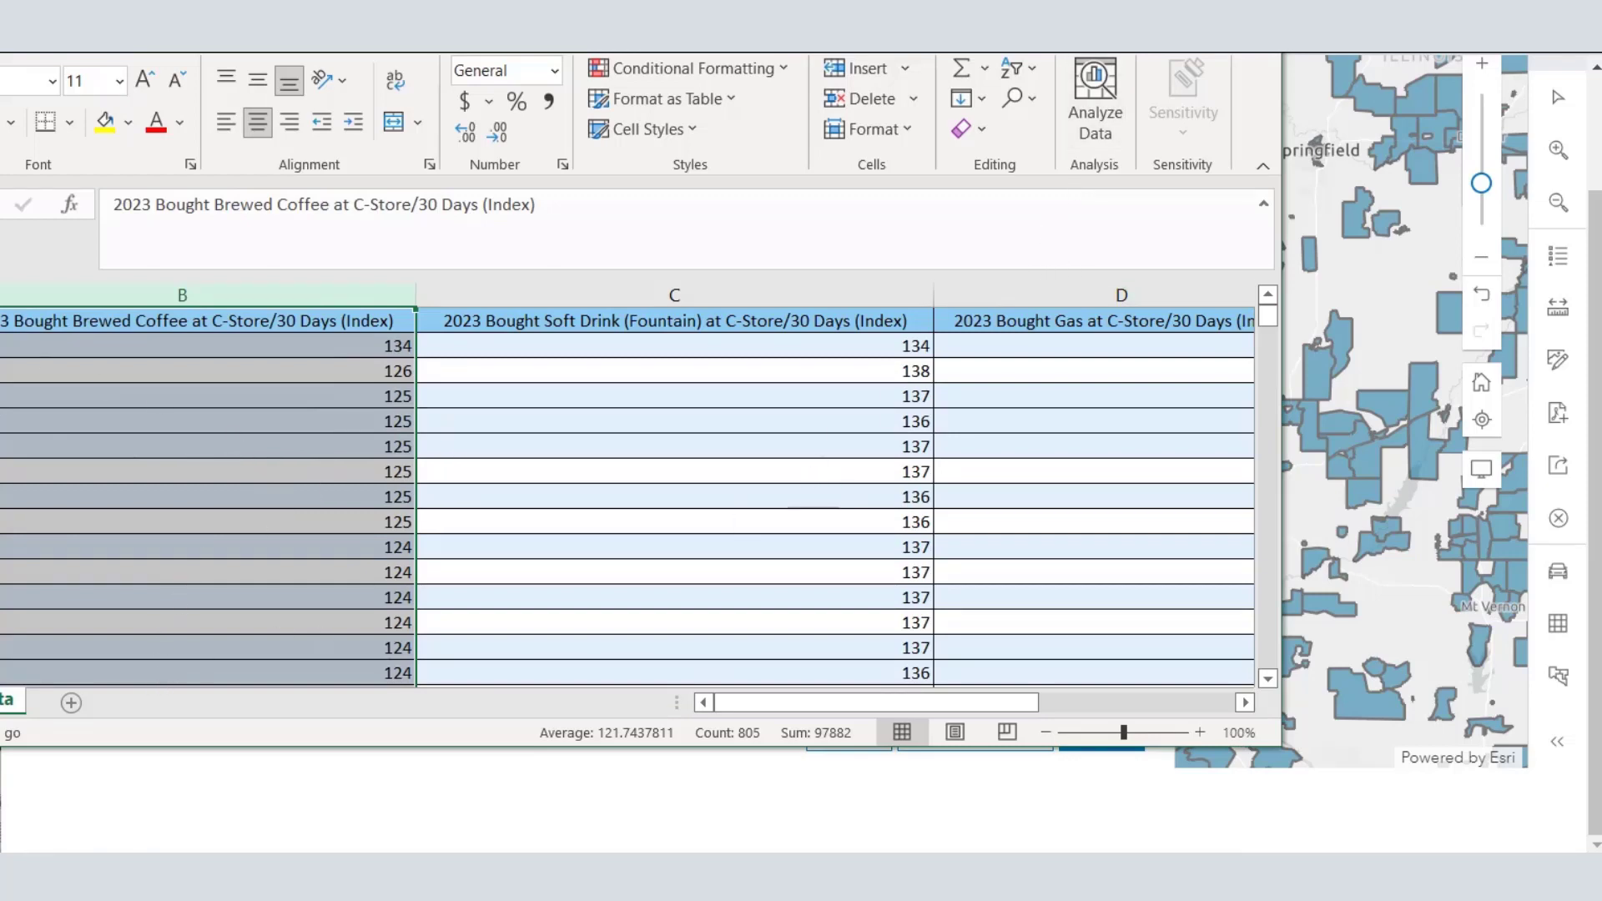
pyautogui.hotkey('alt', 'Tab')
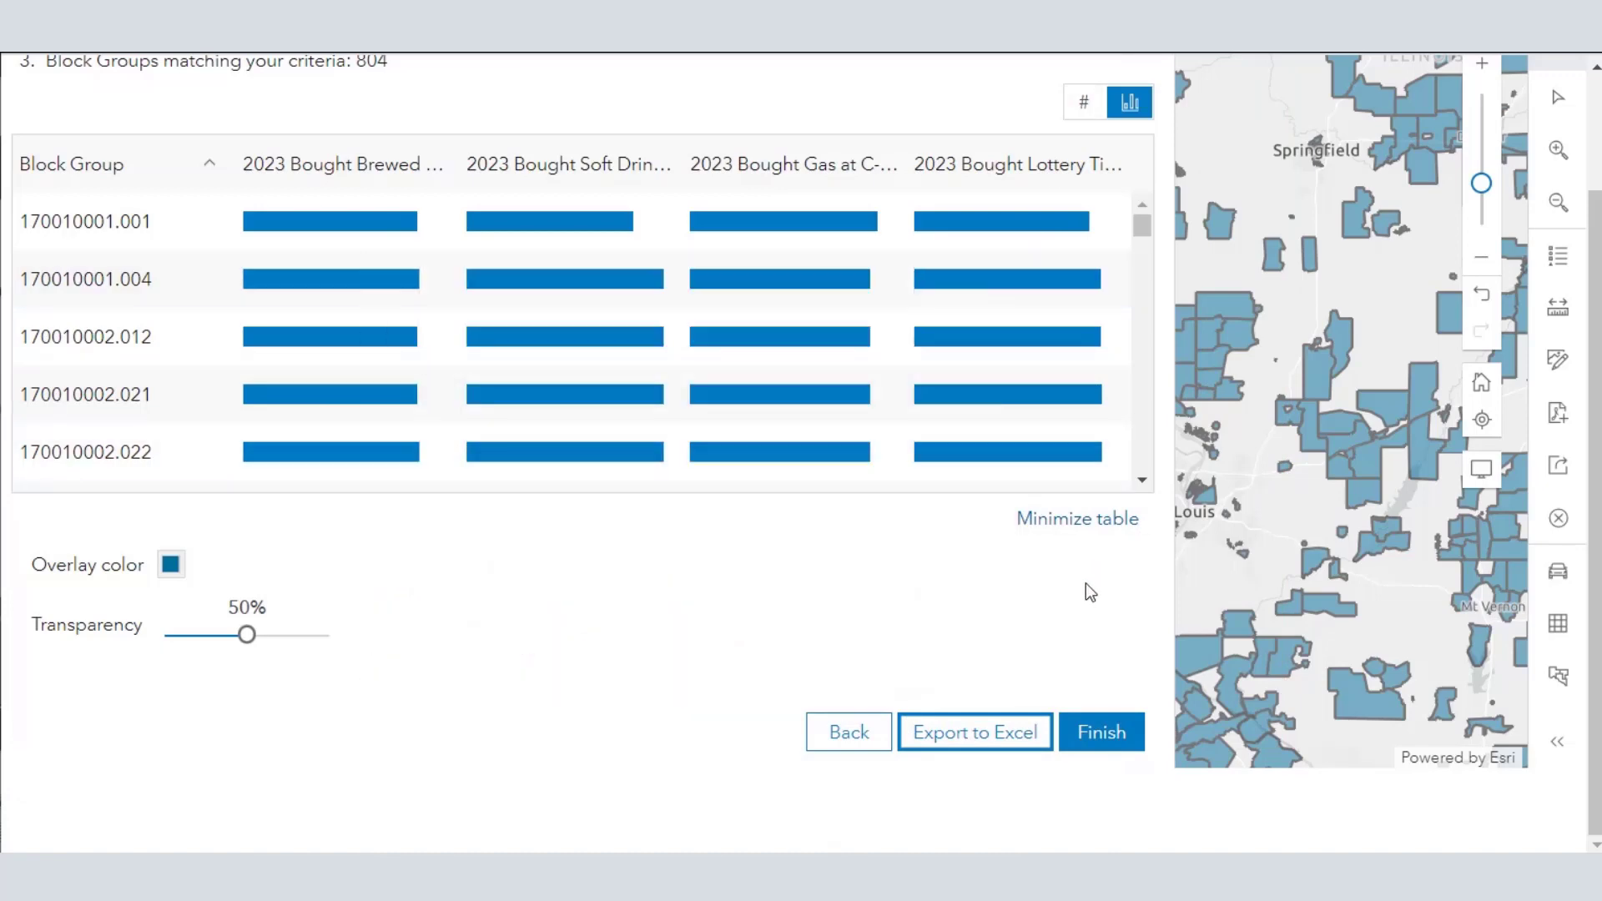
# Finish the block group search, reopen its results for editing, and complete it again with the ranges as they are
pyautogui.click(1100, 732)
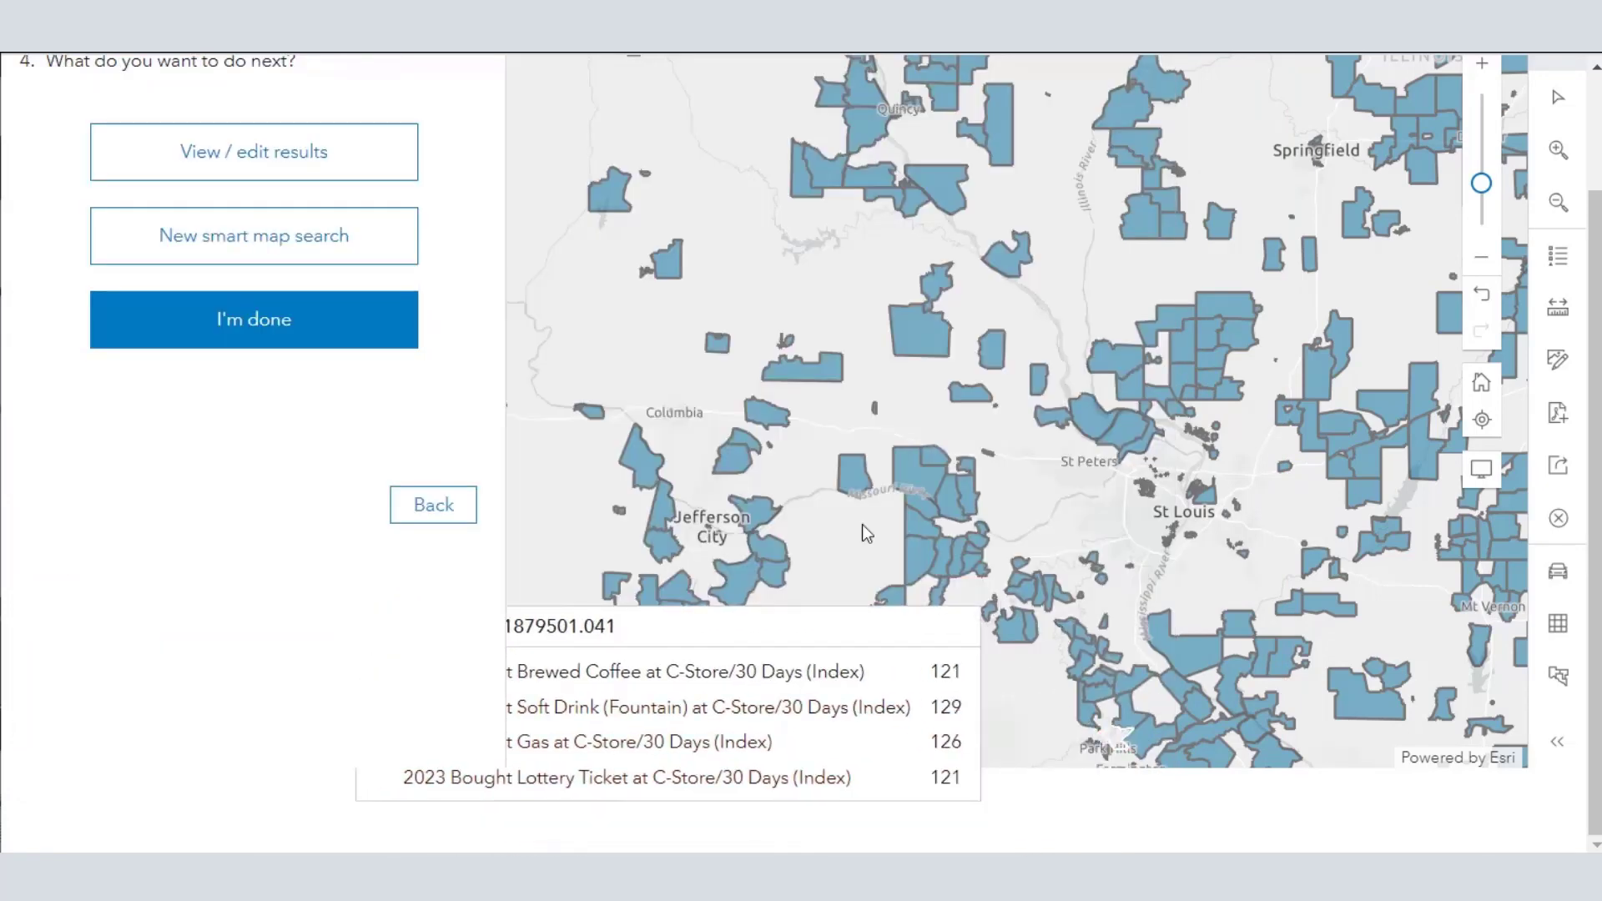
pyautogui.click(300, 163)
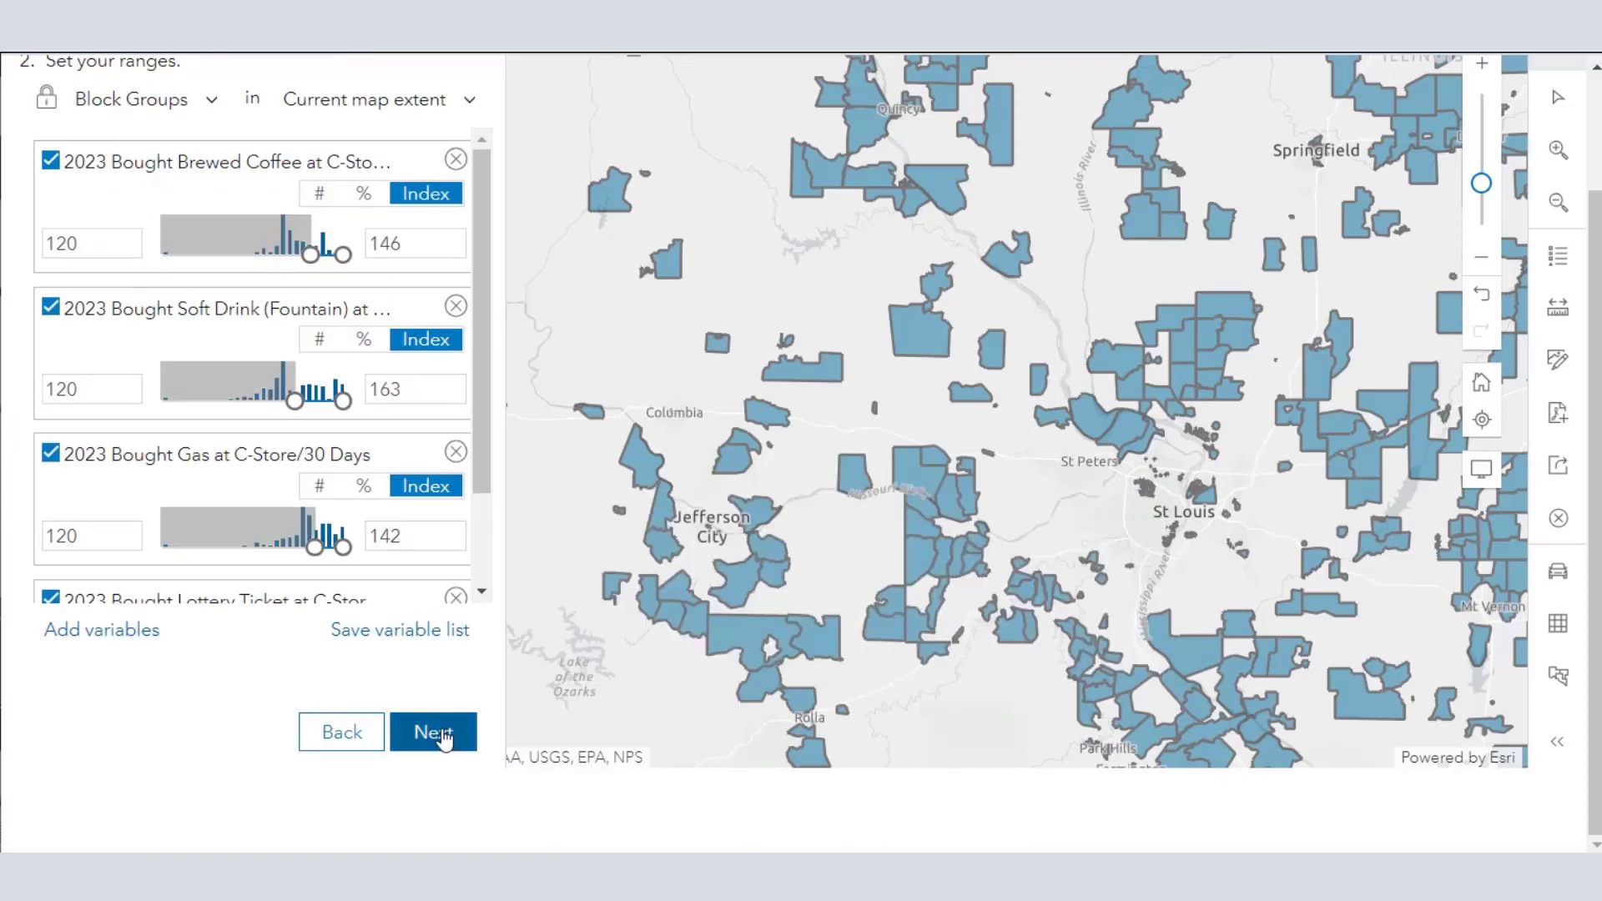
pyautogui.click(442, 738)
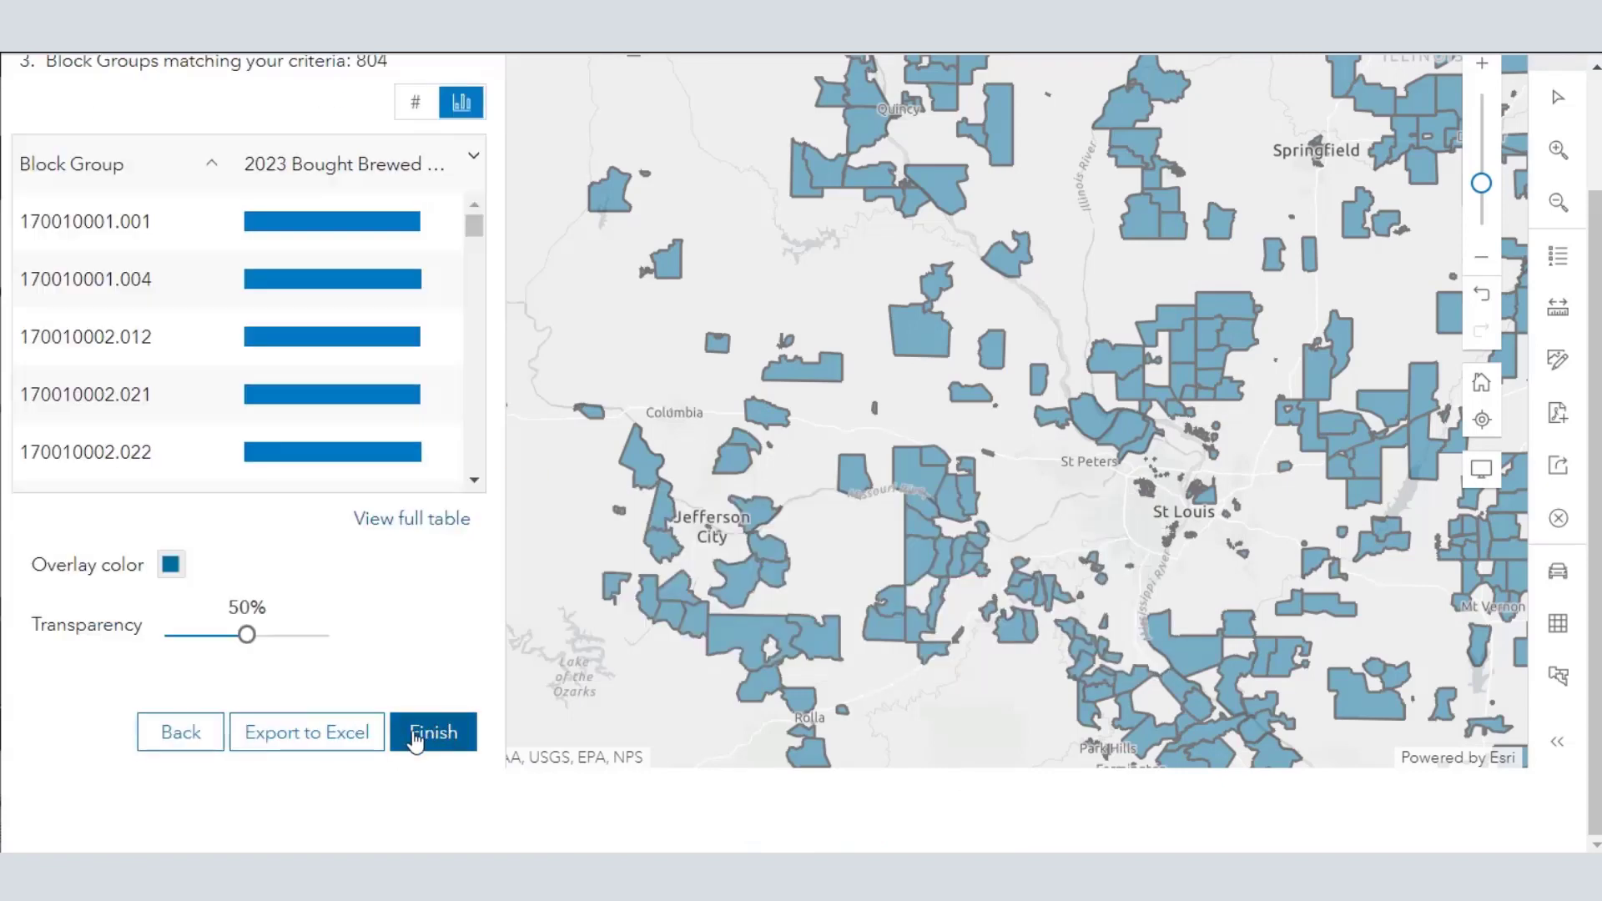
pyautogui.click(413, 733)
pyautogui.click(329, 342)
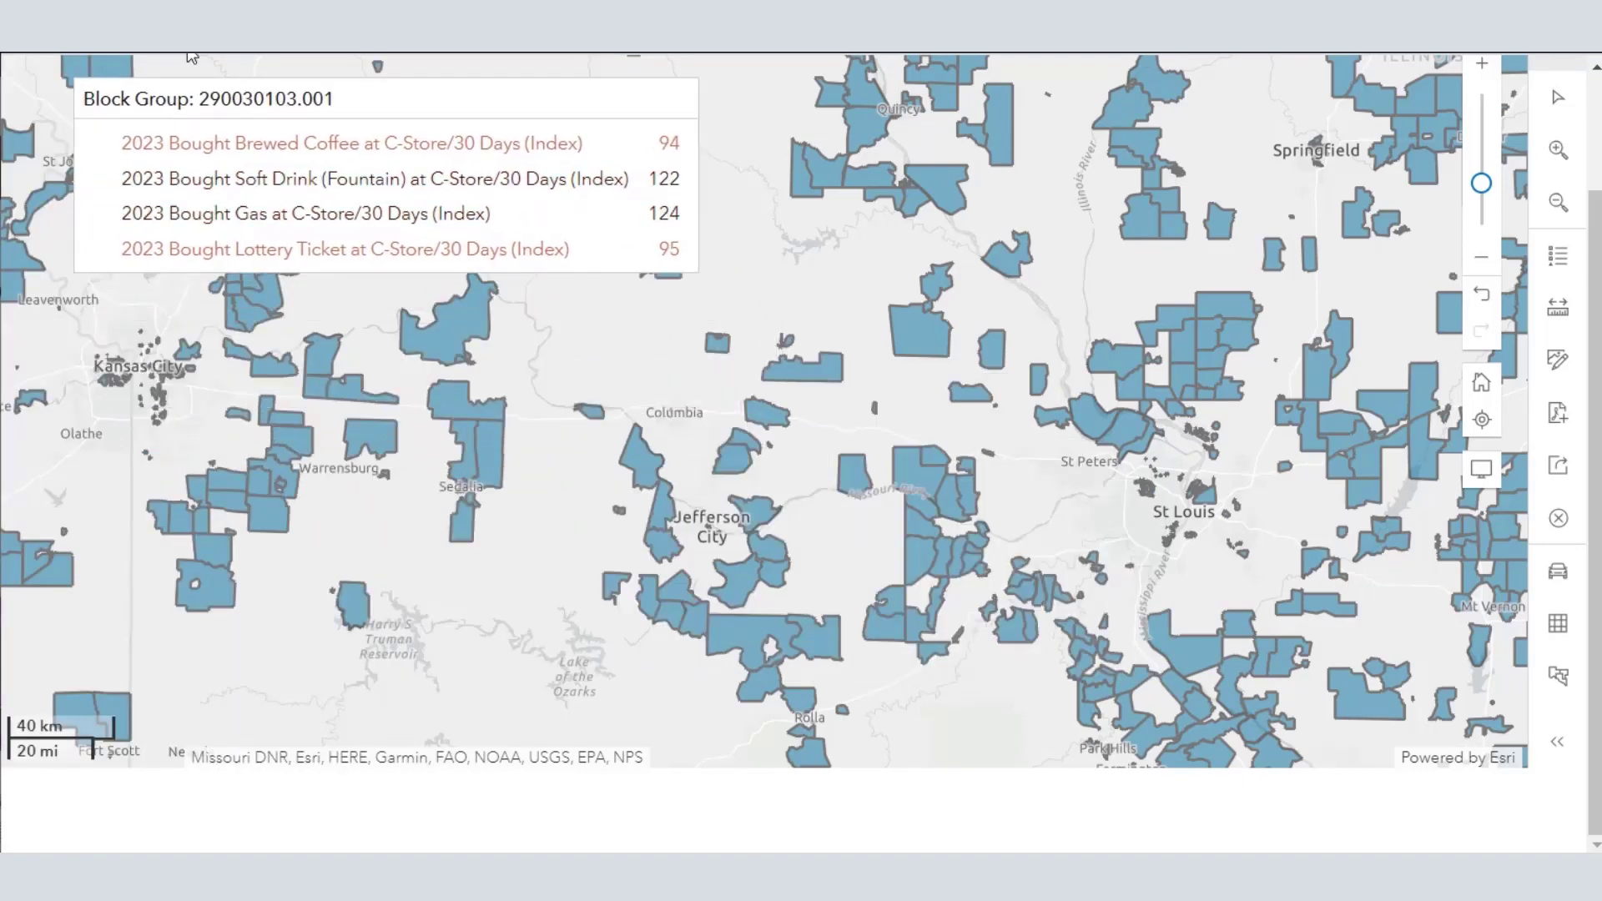
# Browse the list of matching ZIP codes and change their overlay color to light orange
pyautogui.moveTo(1481, 182)
pyautogui.scroll(2, 1593, 104)
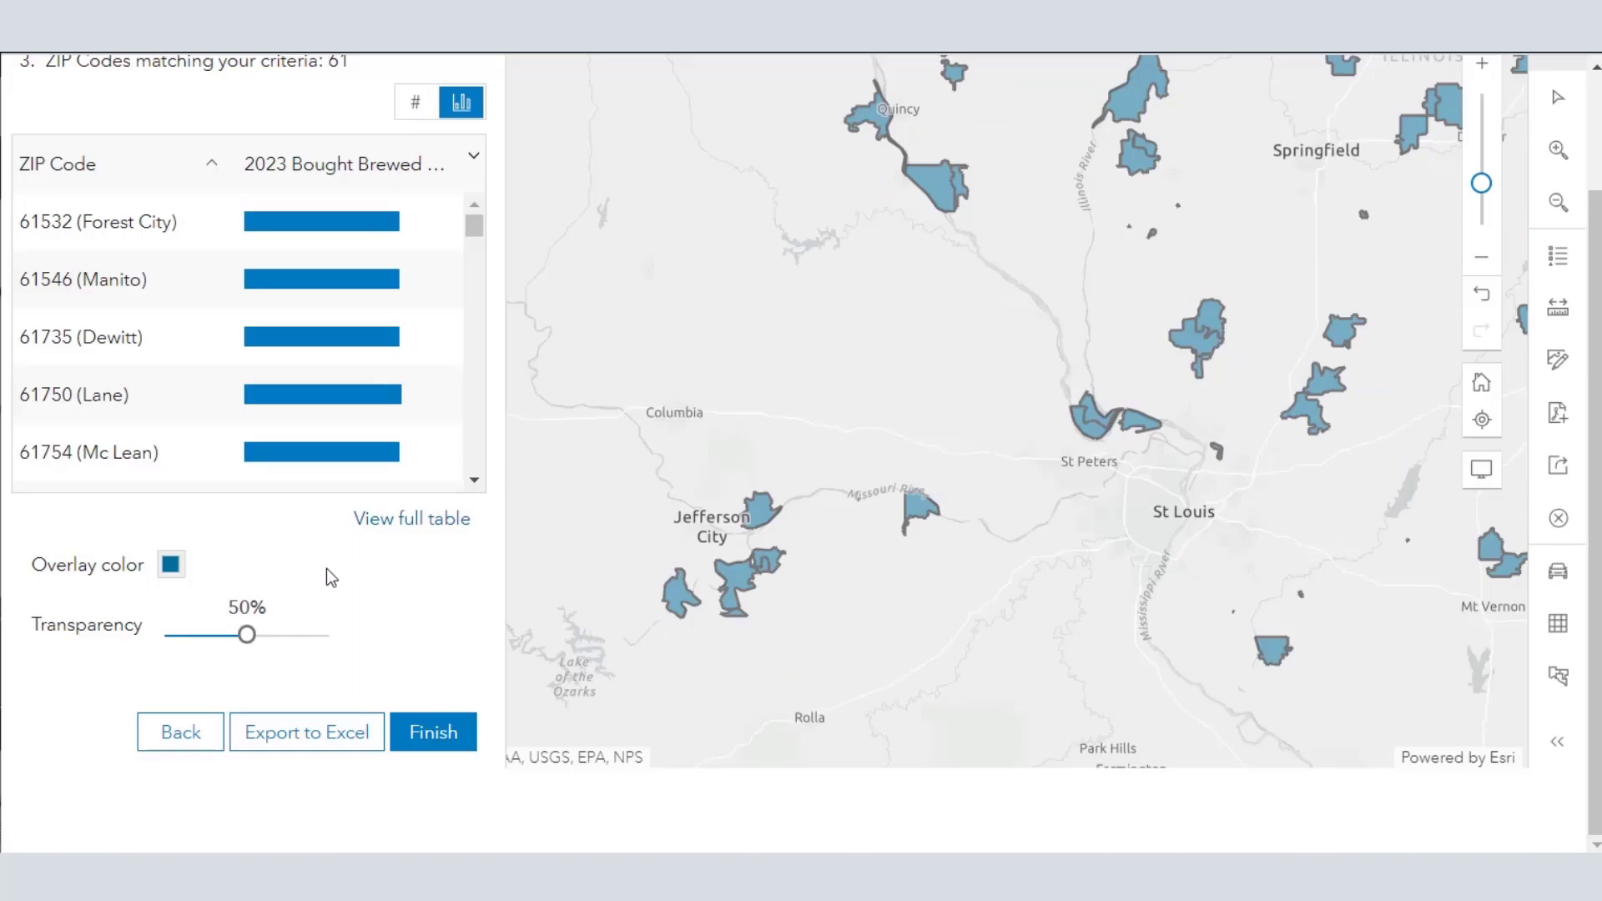
pyautogui.moveTo(288, 568)
pyautogui.scroll(-3, 289, 568)
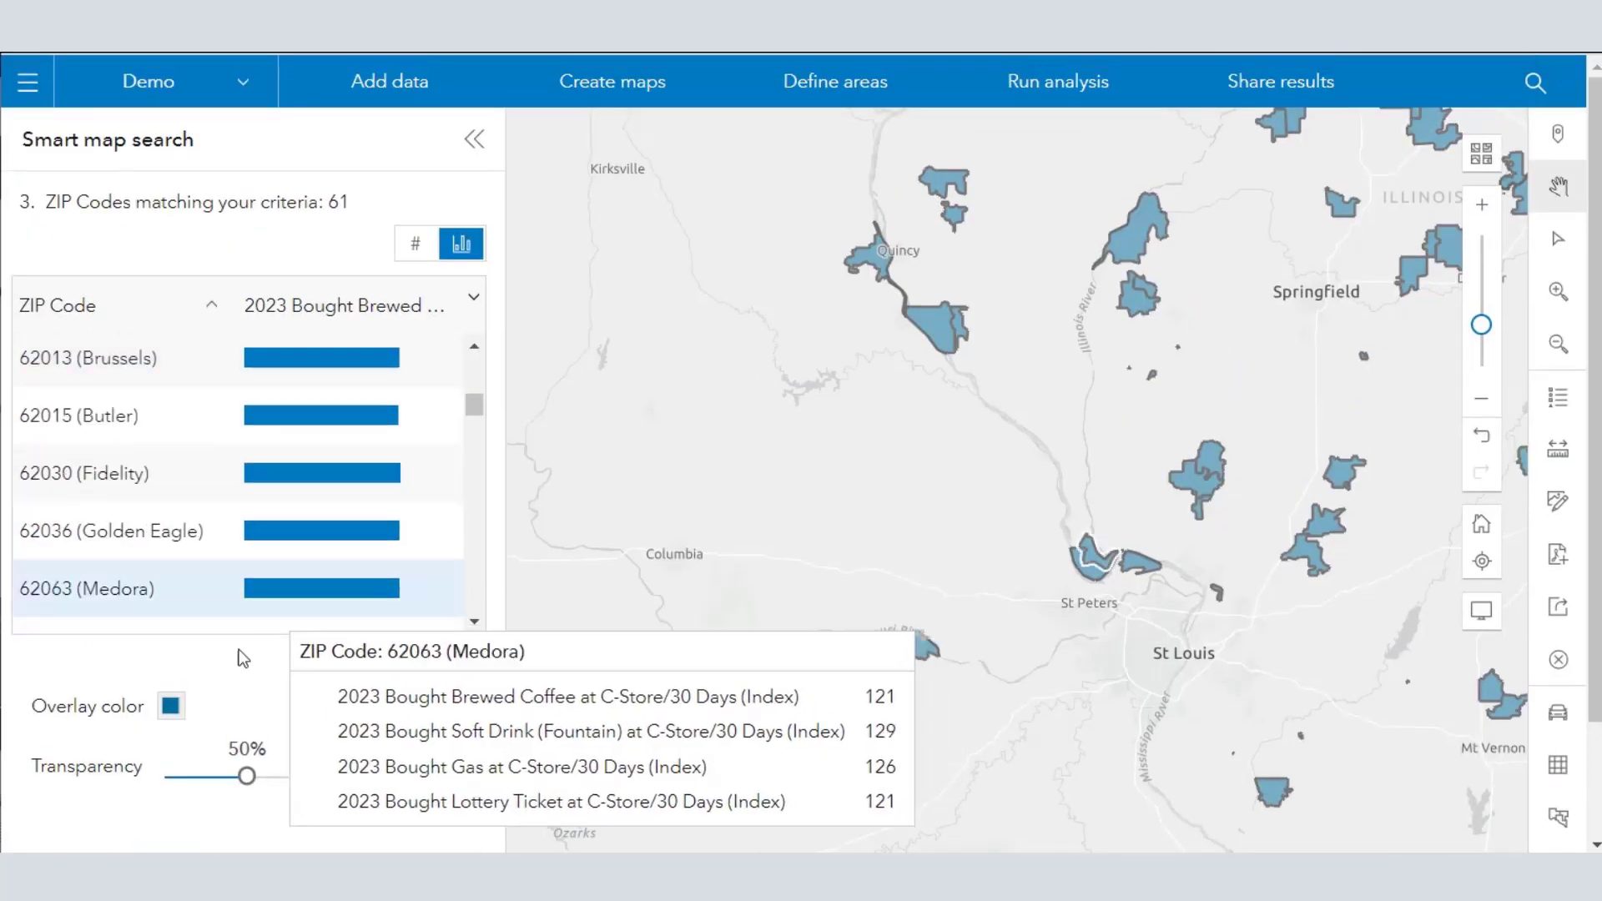
pyautogui.click(171, 708)
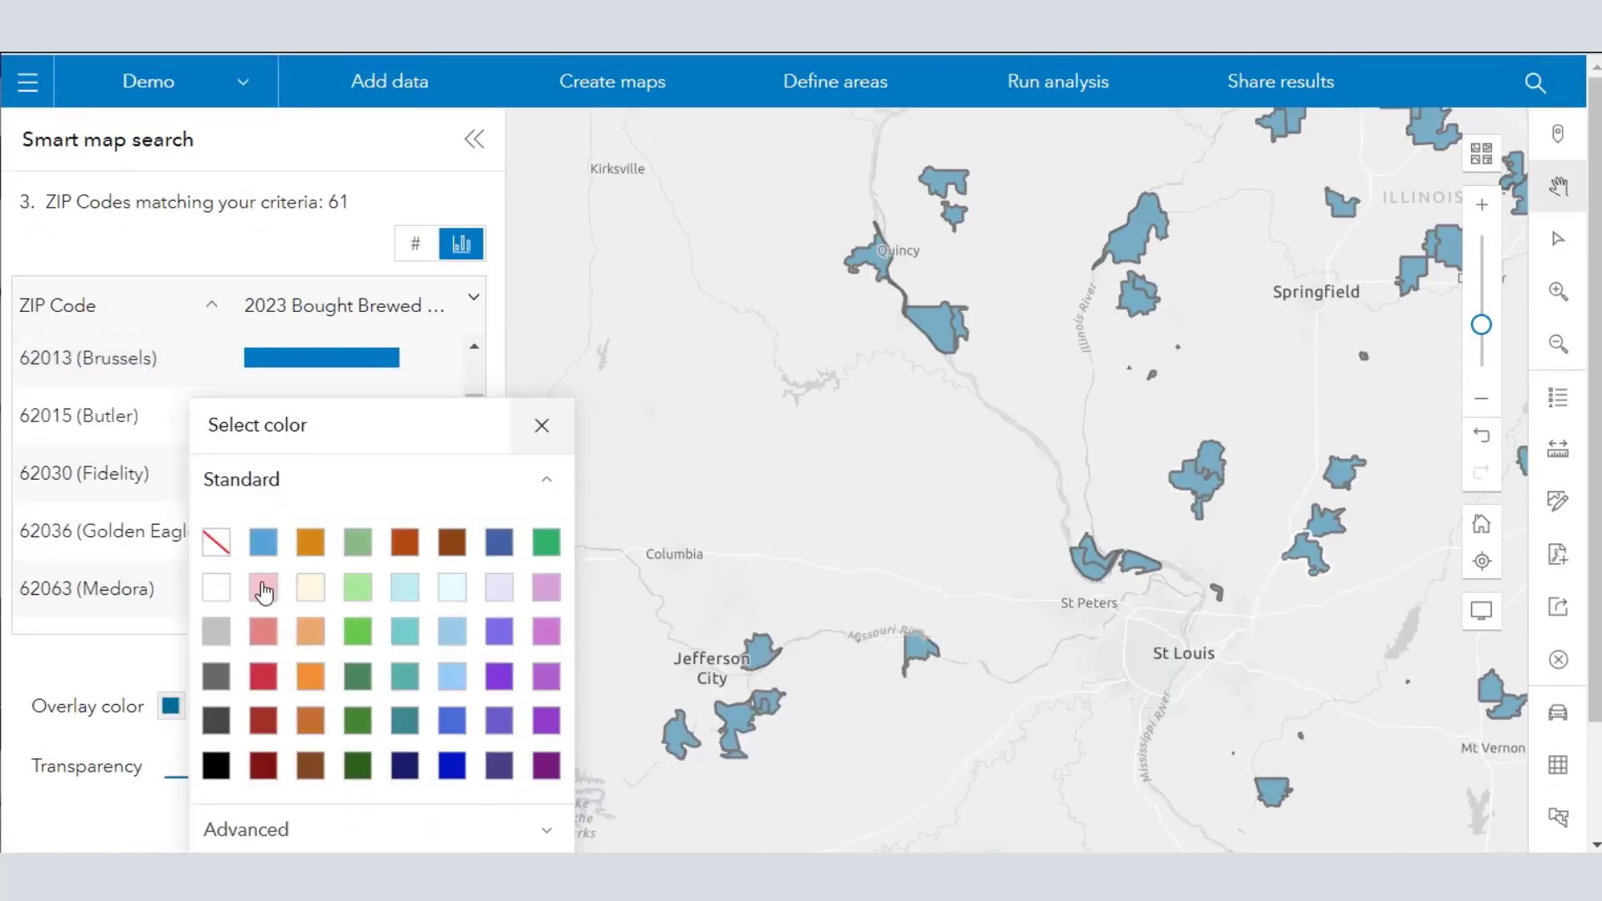
pyautogui.click(323, 633)
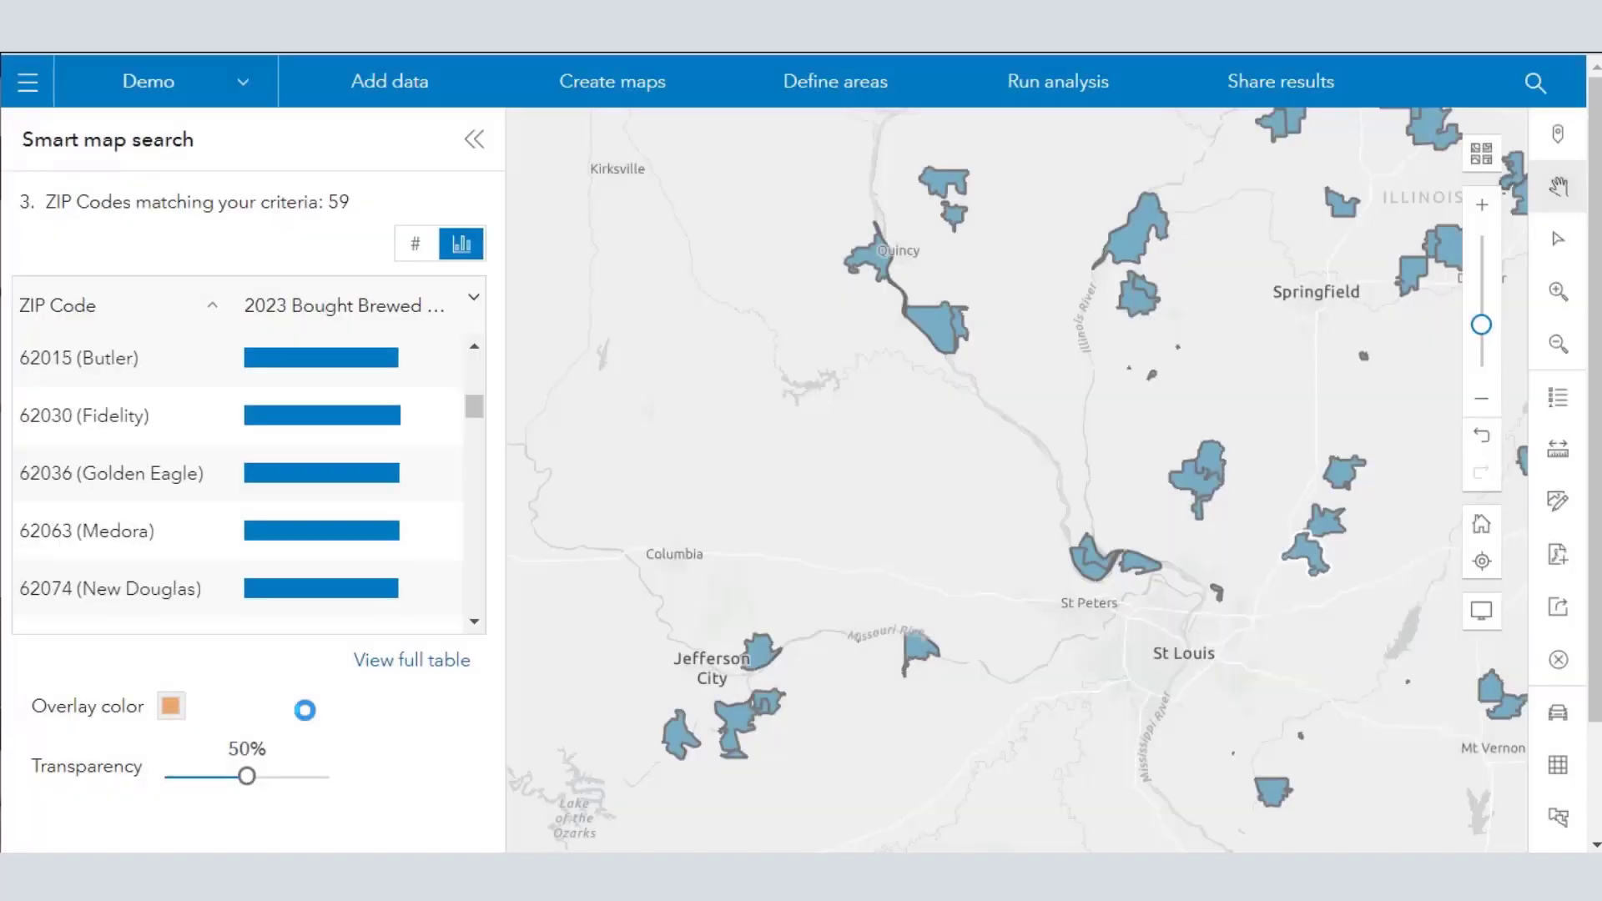
# Finish the ZIP code search, then reopen its results for editing and review the index ranges down to the lottery ticket variable
pyautogui.scroll(-2, 378, 756)
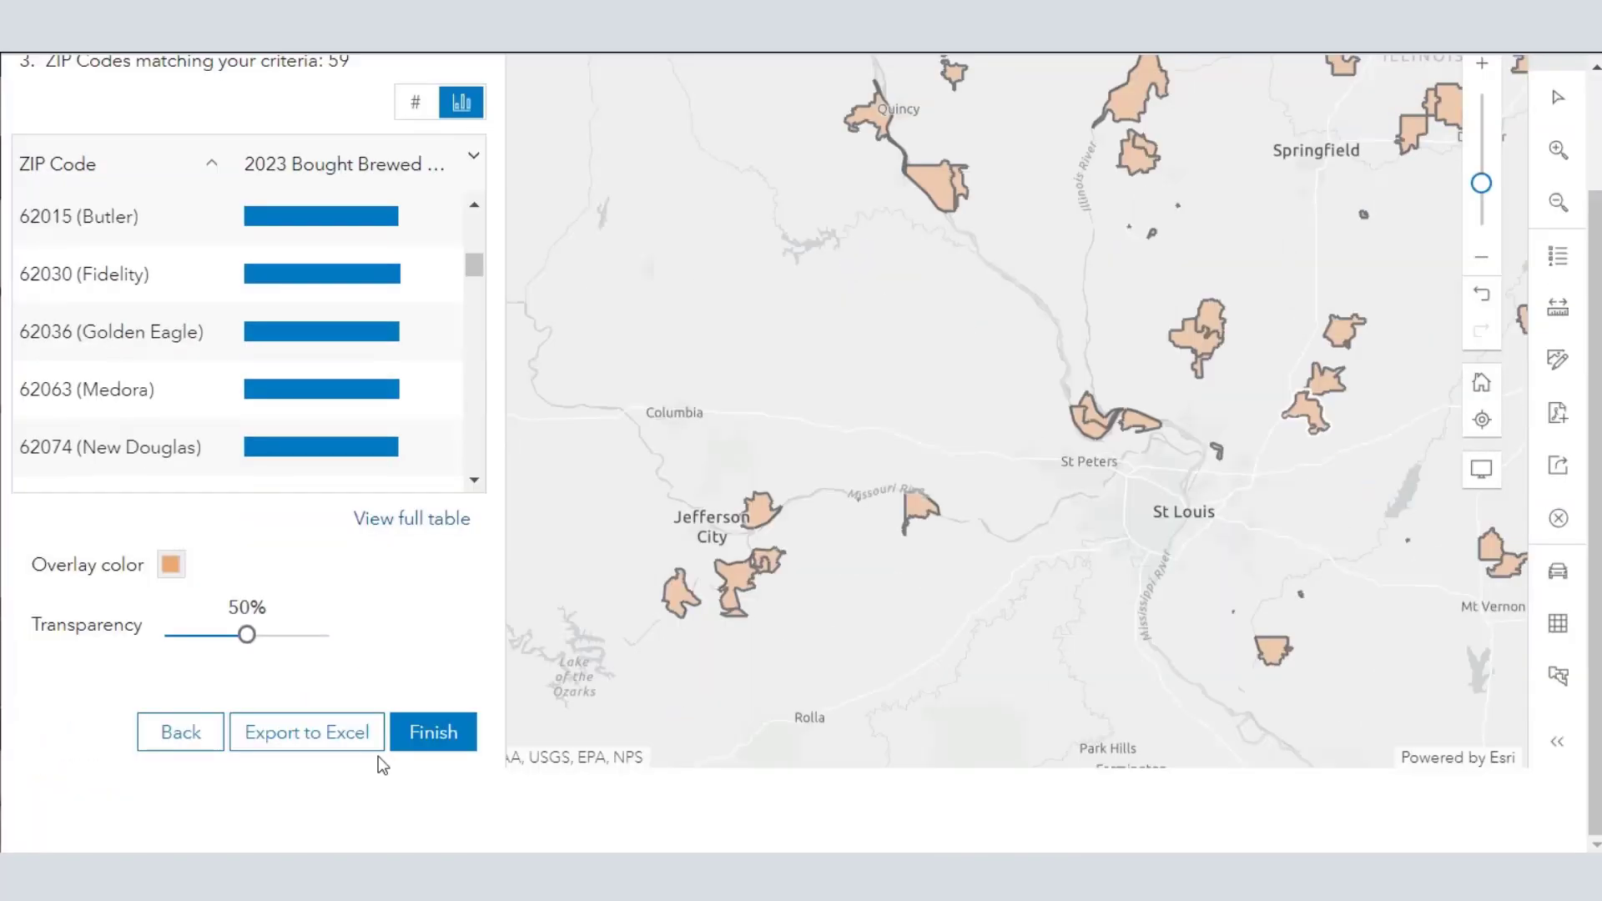
pyautogui.click(431, 734)
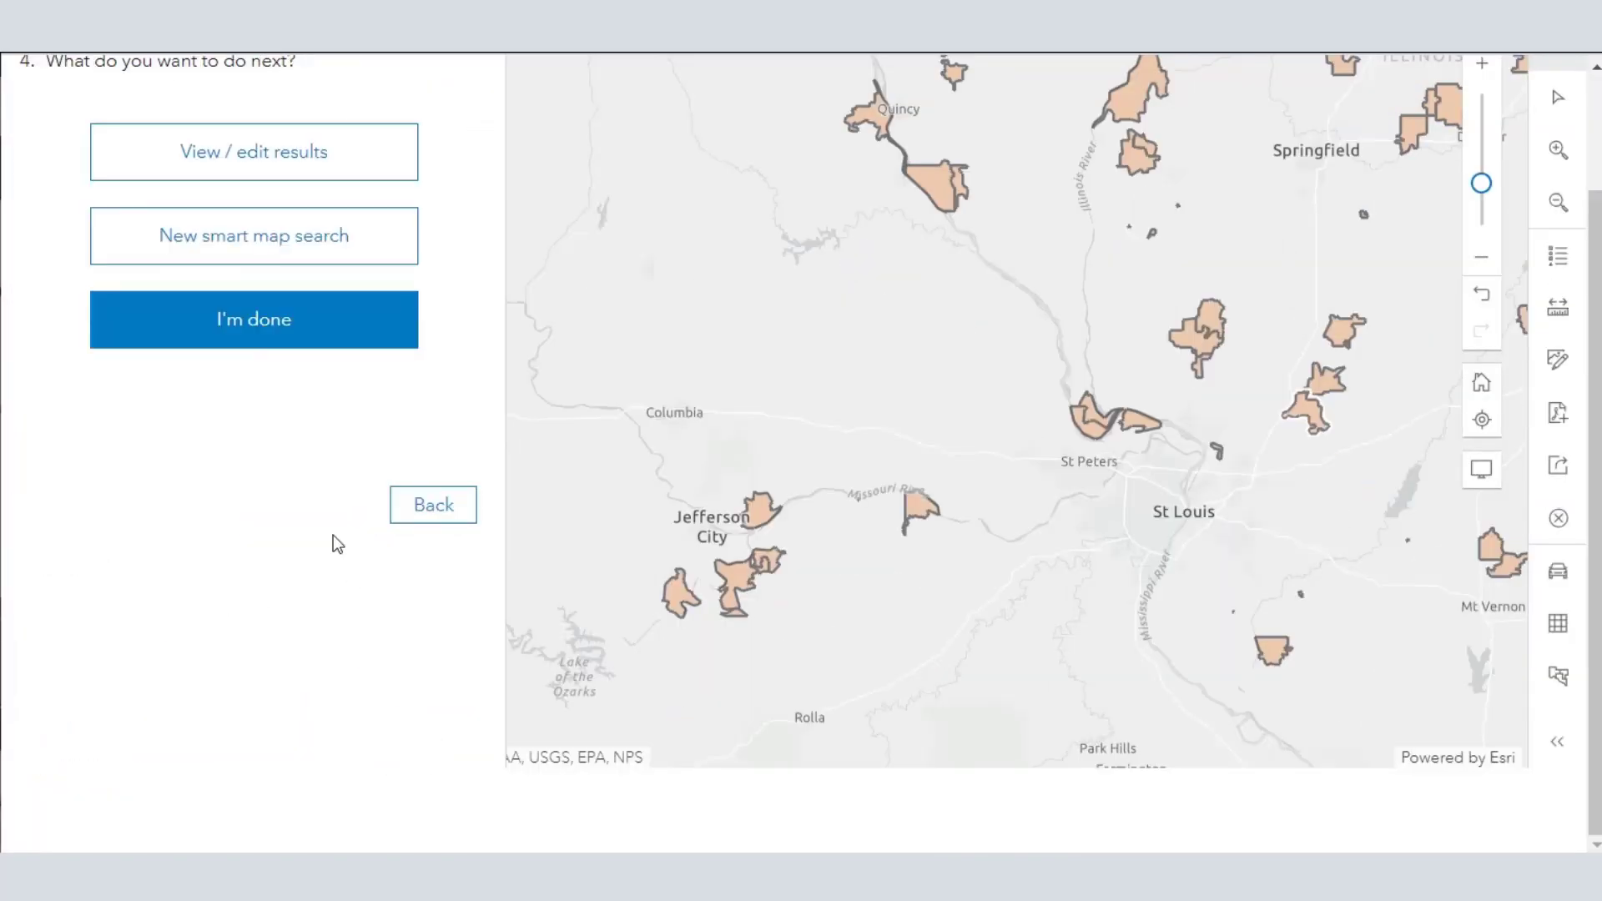
pyautogui.scroll(2, 333, 540)
pyautogui.click(250, 297)
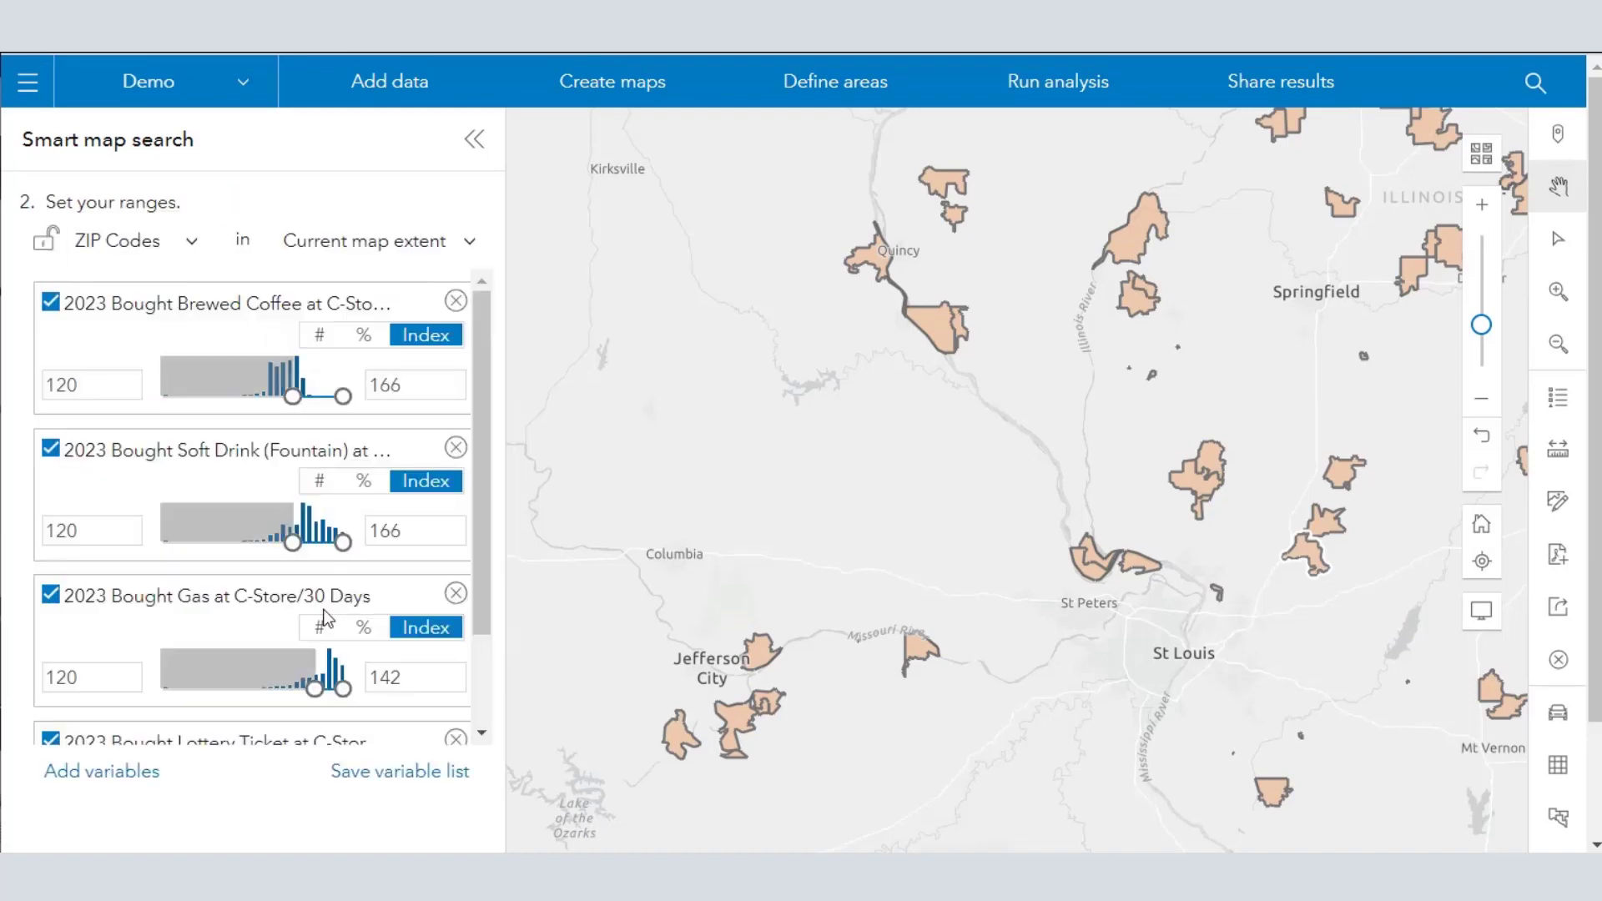
pyautogui.scroll(-2, 324, 620)
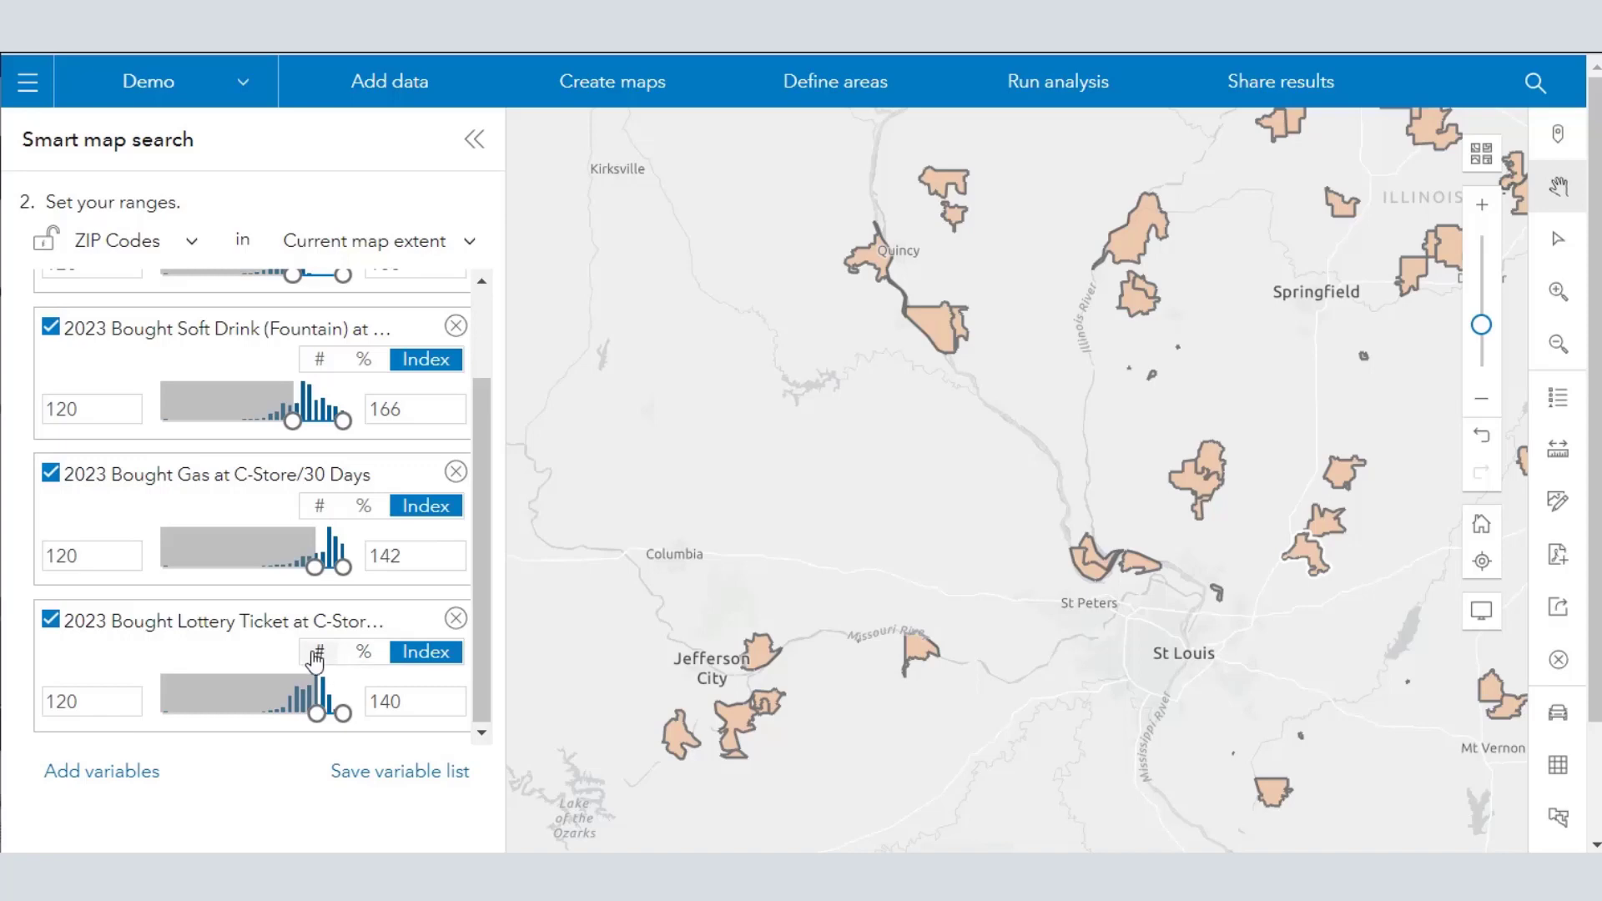
pyautogui.moveTo(918, 655)
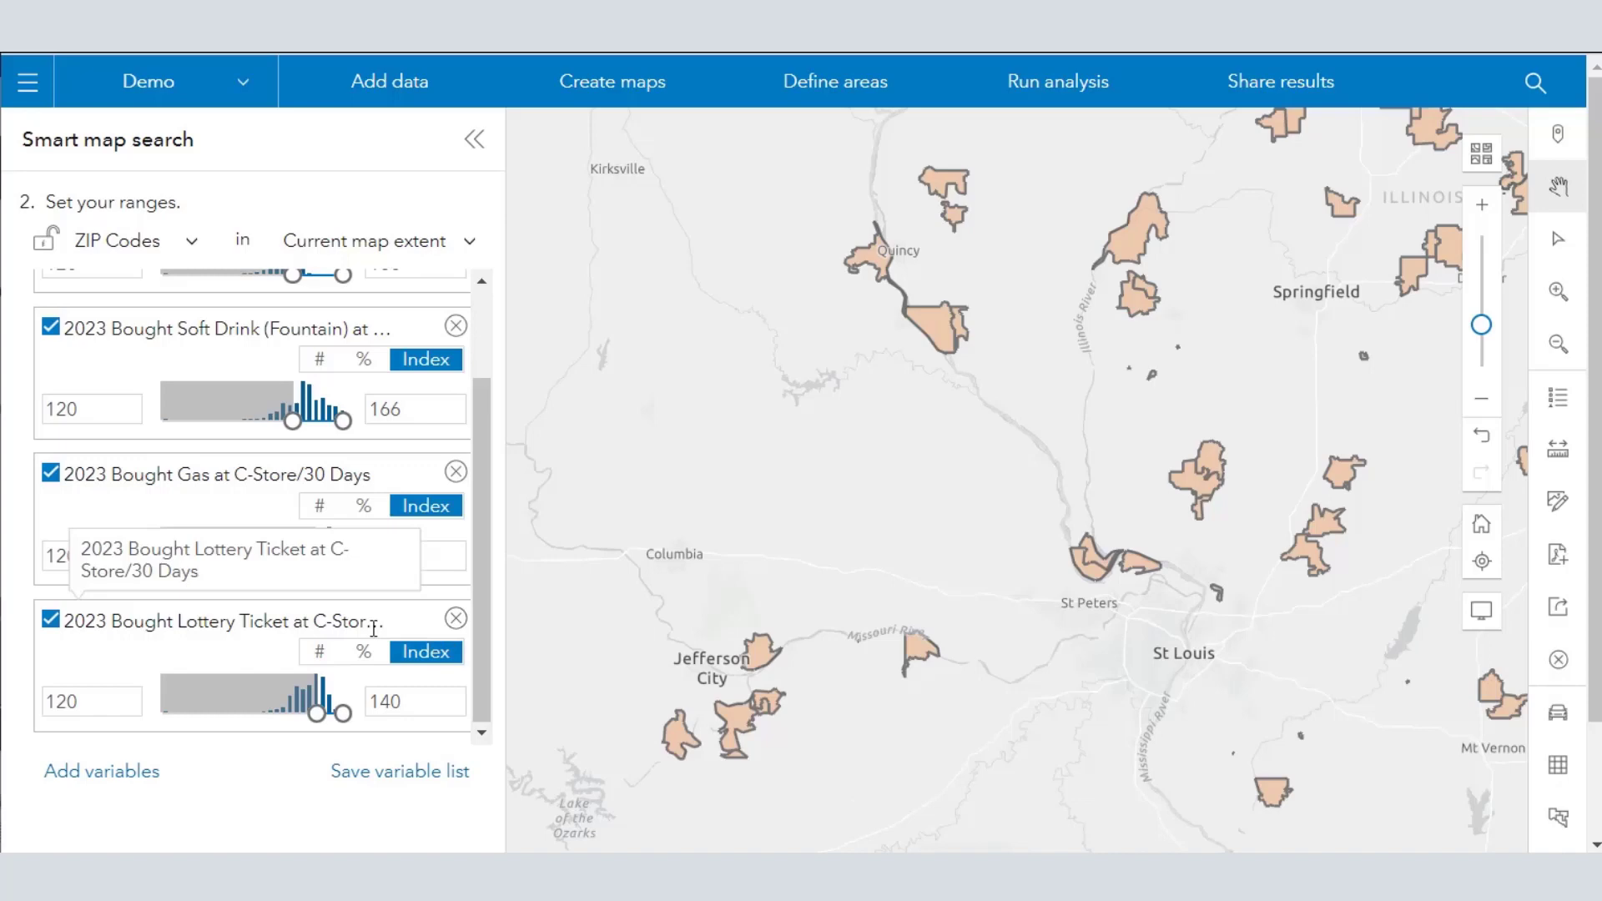
pyautogui.scroll(2, 373, 629)
pyautogui.scroll(-2, 363, 617)
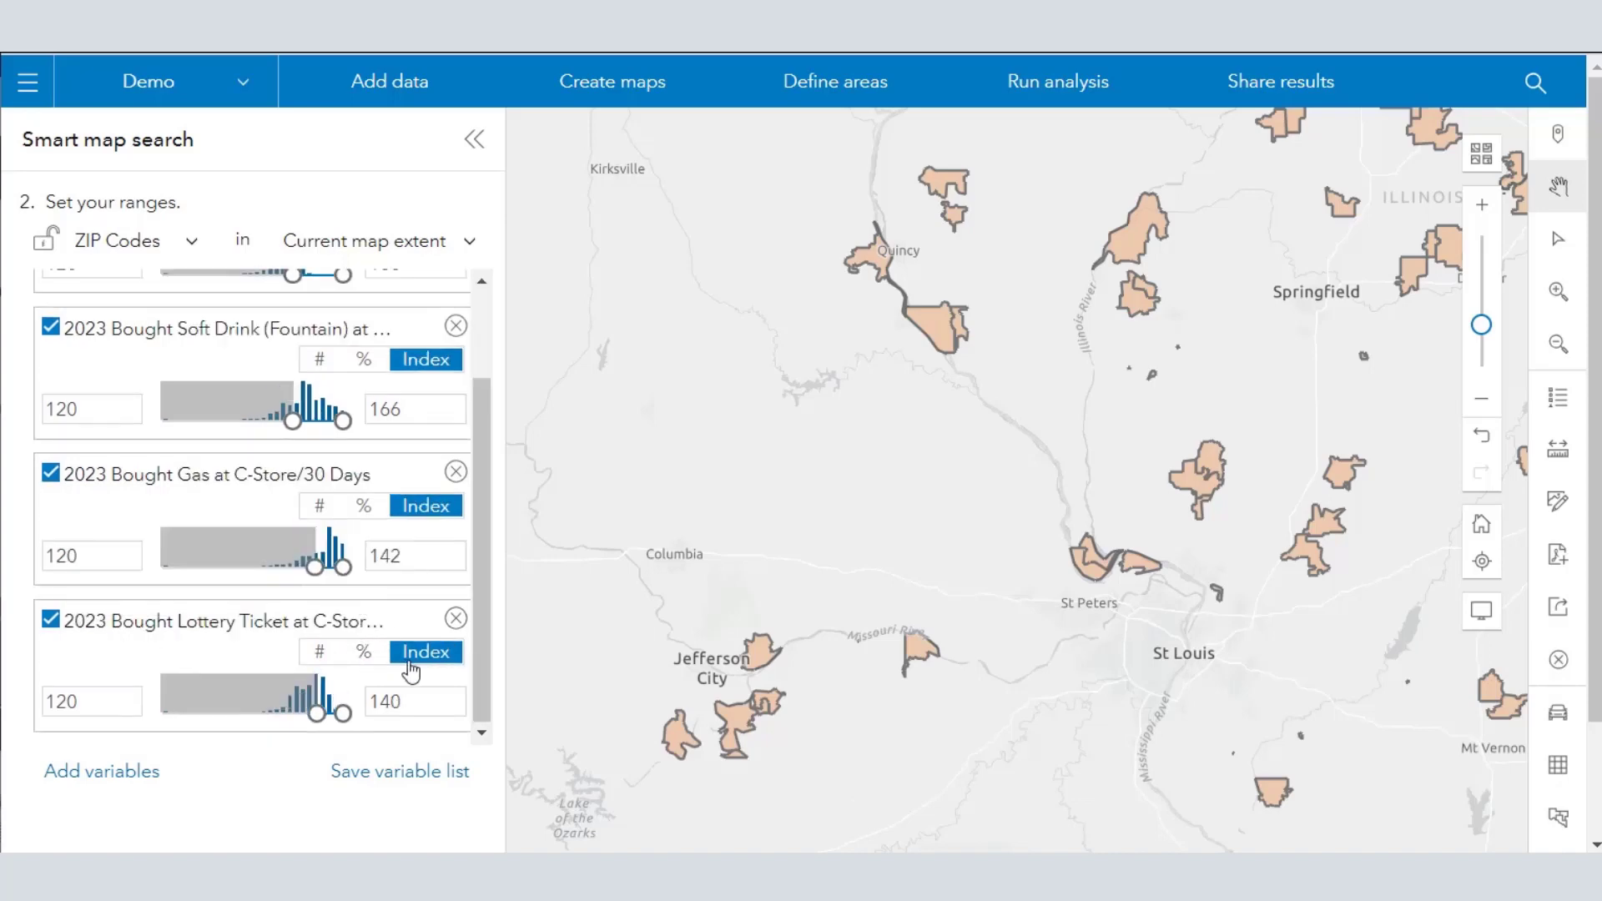